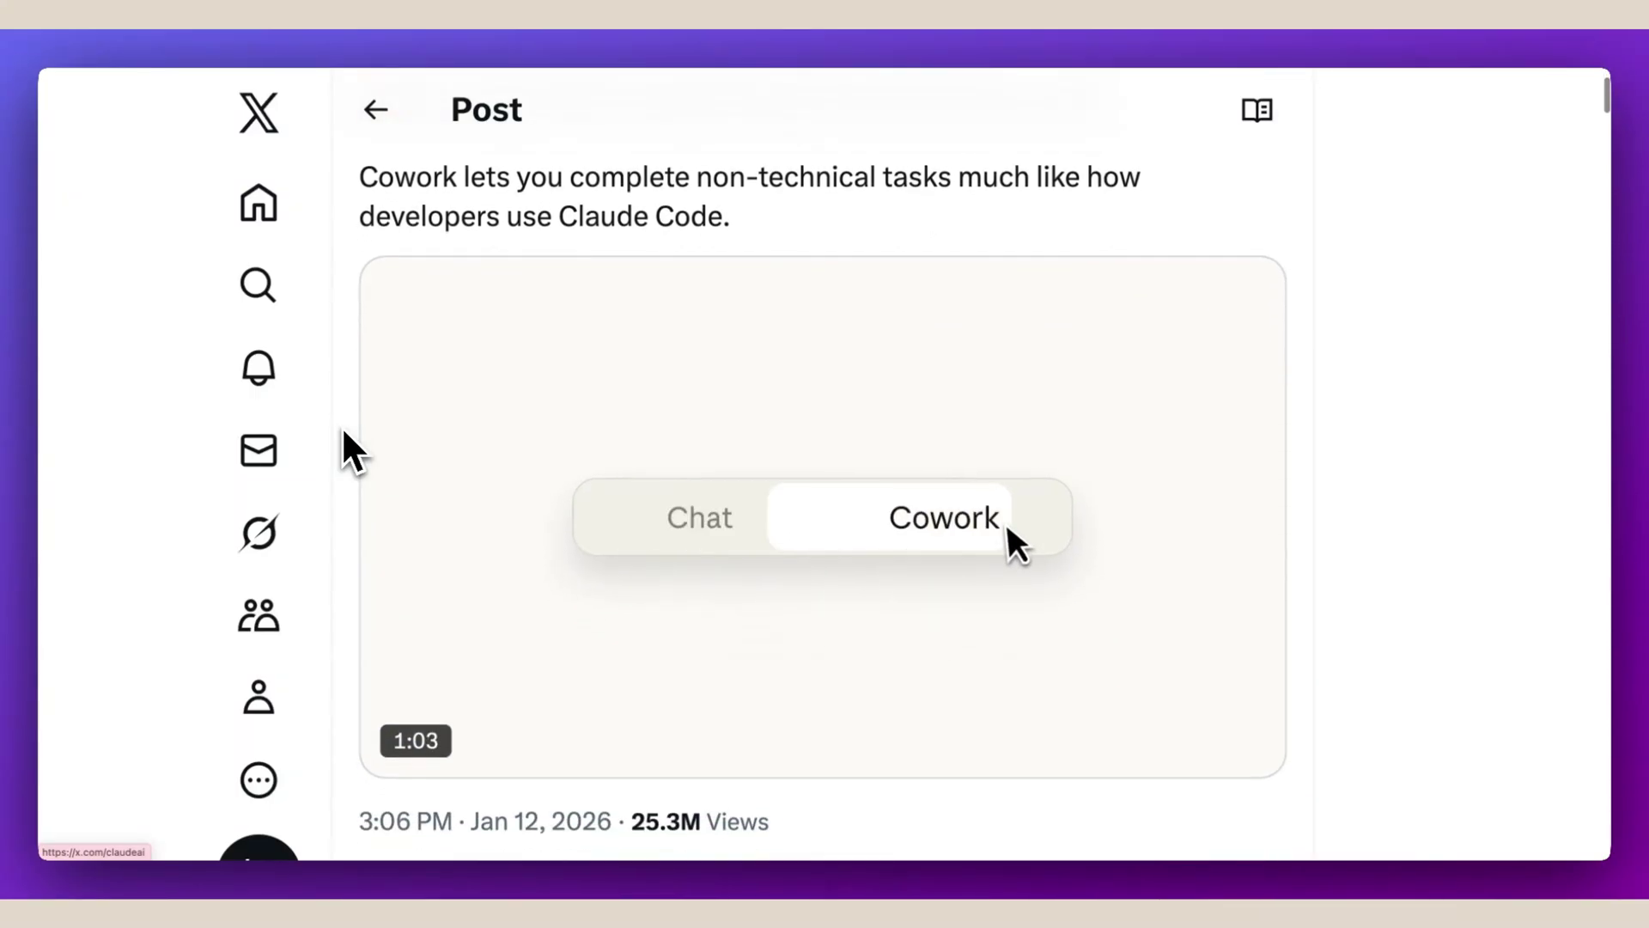
{"action": "scroll", "coordinate": [342, 425], "scroll_direction": "down", "scroll_amount": 2}
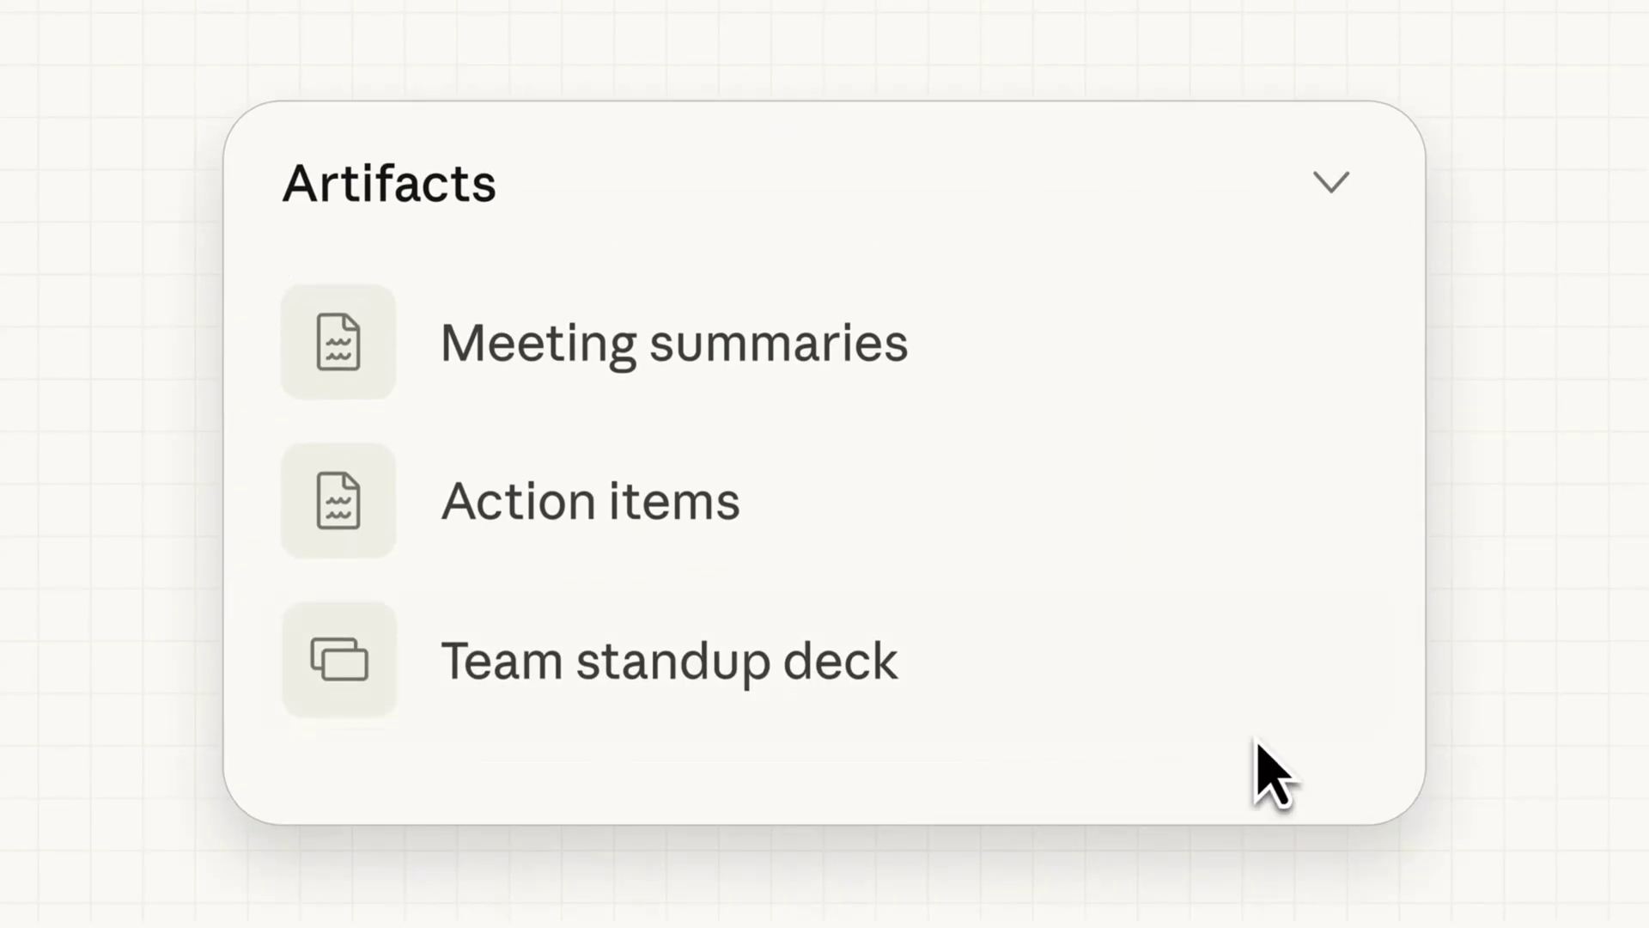
- Scroll the post and type the comment 'claude... you cooked'
{"action": "left_click", "coordinate": [1001, 710]}
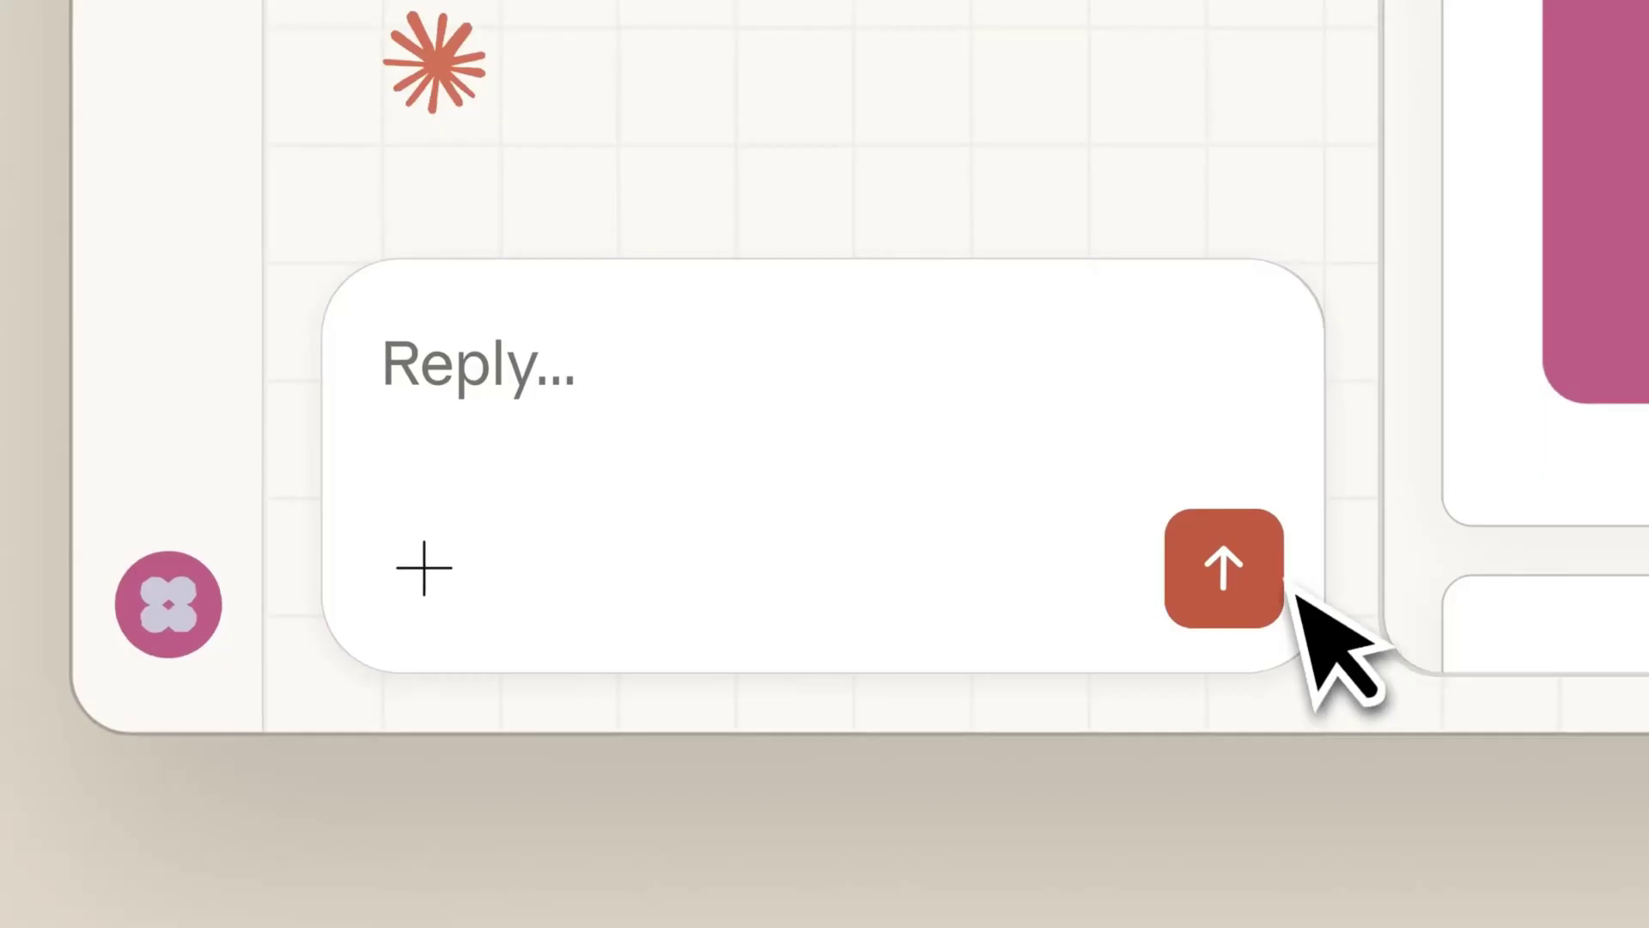
{"action": "left_click", "coordinate": [472, 829]}
{"action": "type", "text": "claude..."}
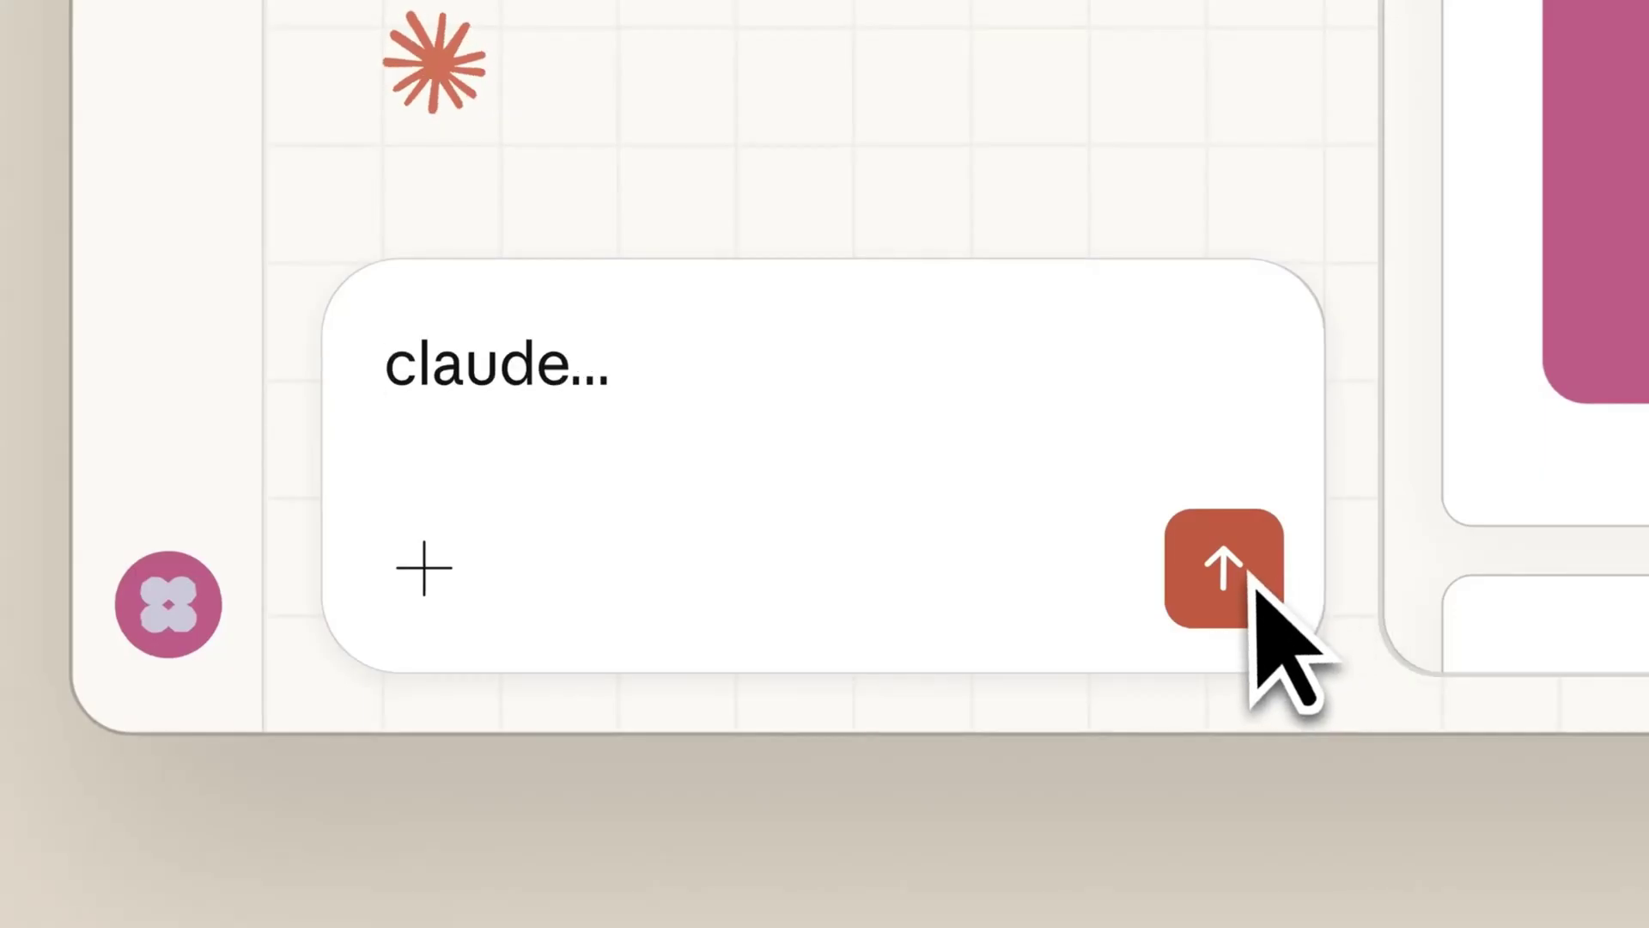
{"action": "type", "text": " you cooked"}
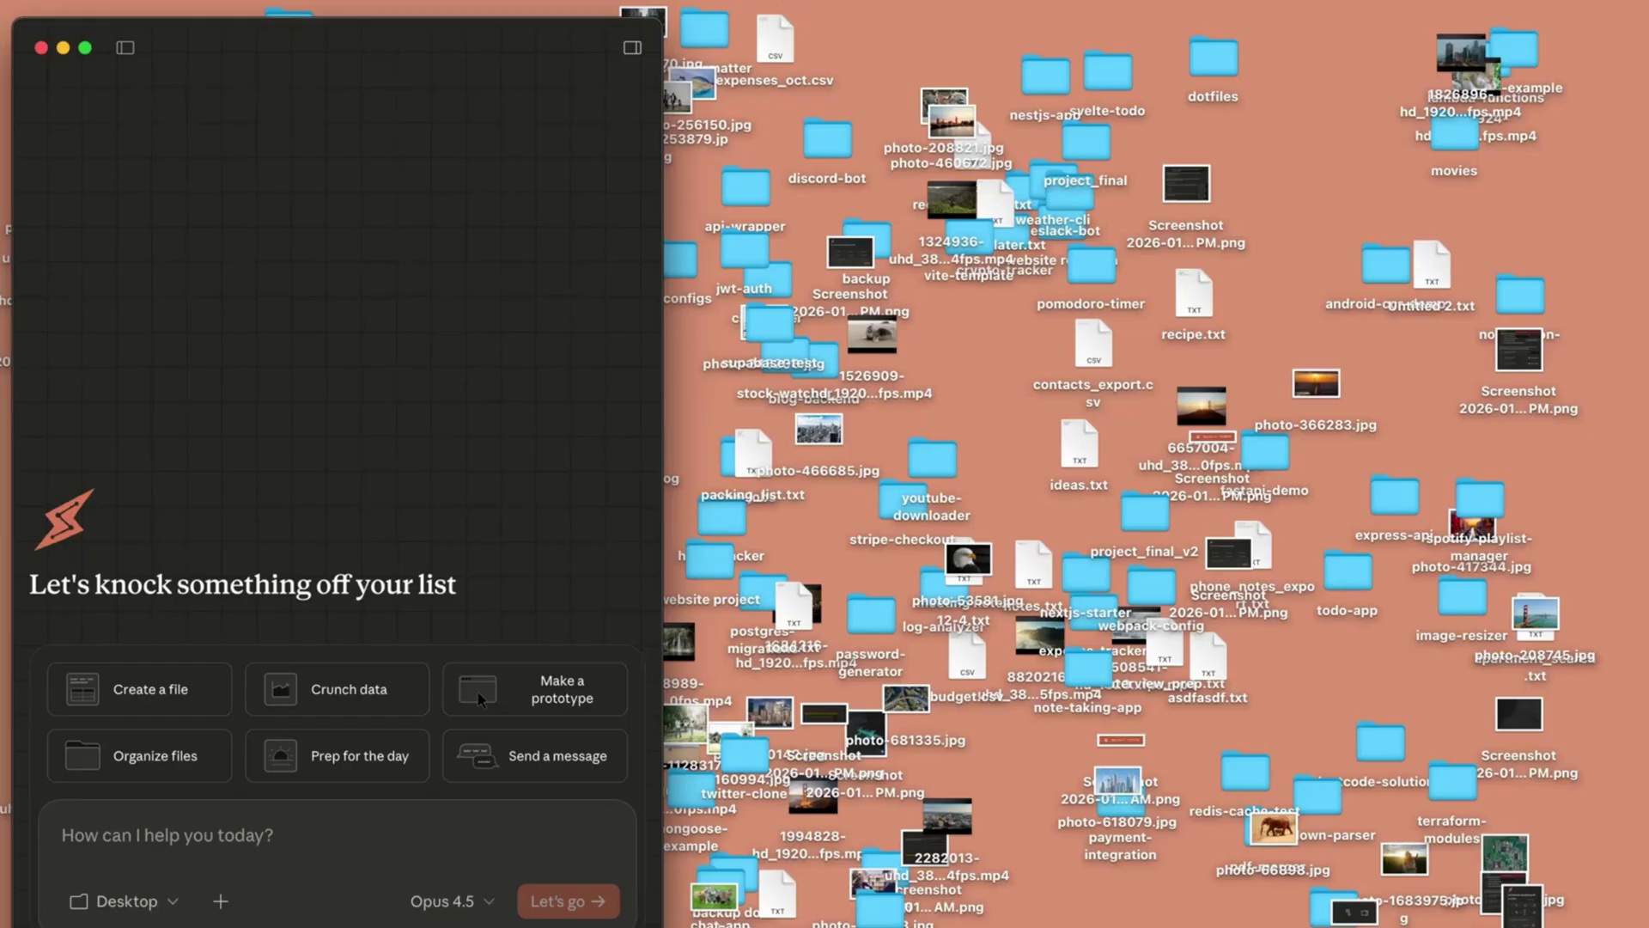
- Enter the prompt 'Please help organize my desktop' and scroll to the demo video
{"action": "type", "text": "Please help organize my desktop"}
{"action": "key", "text": "Return"}
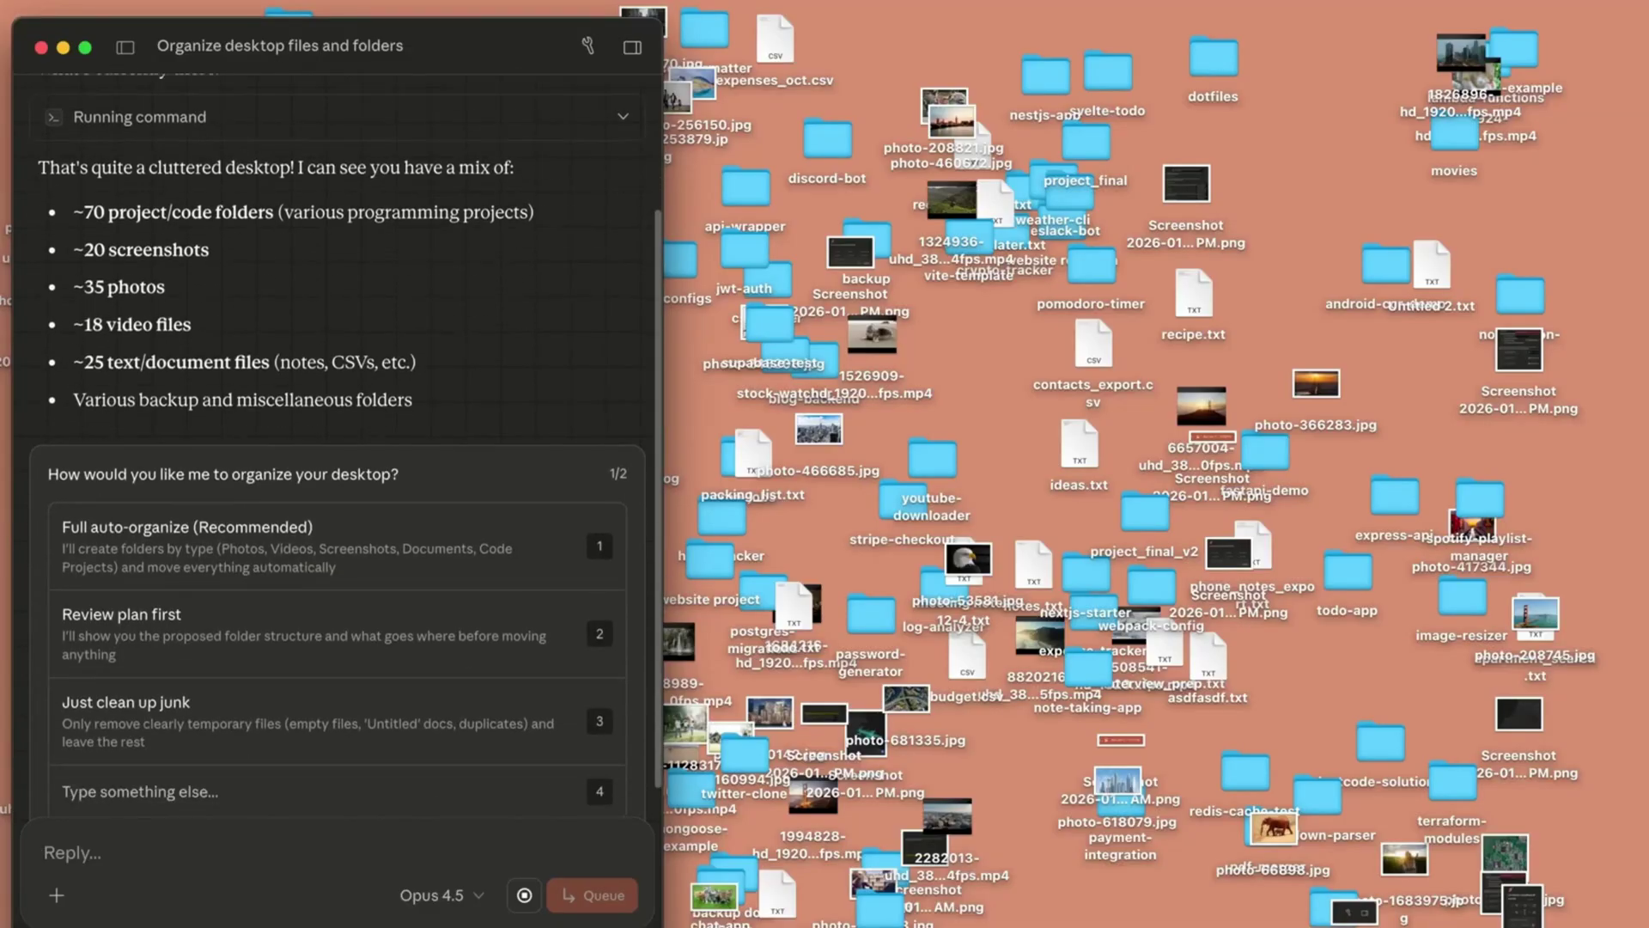
{"action": "key", "text": "Return"}
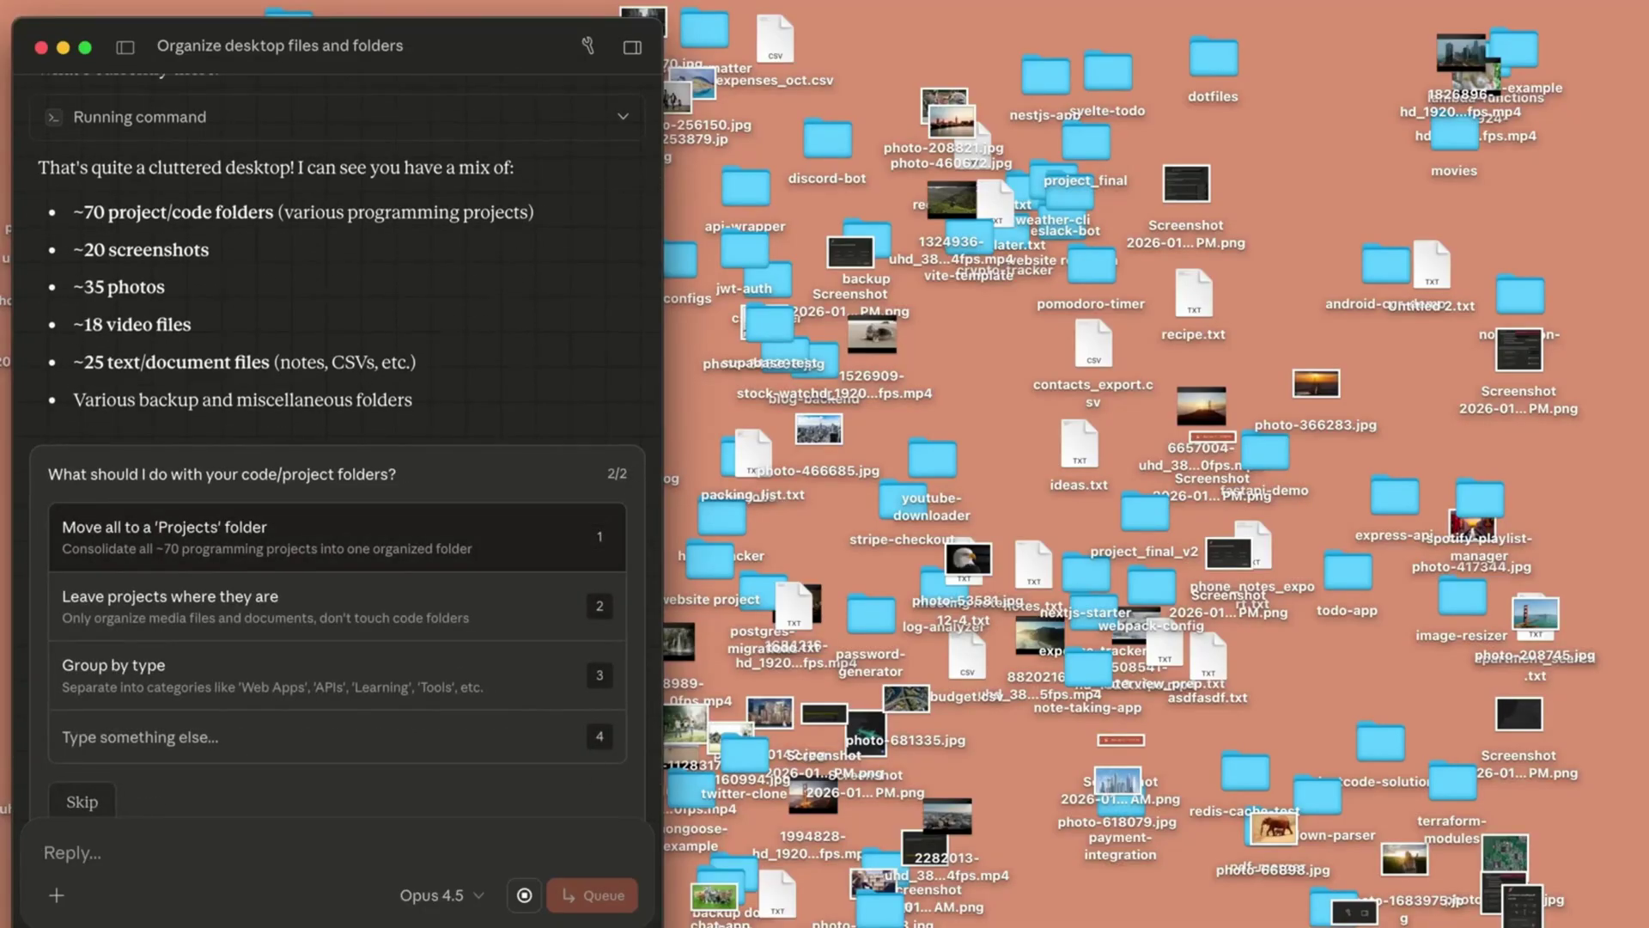
{"action": "key", "text": "Return"}
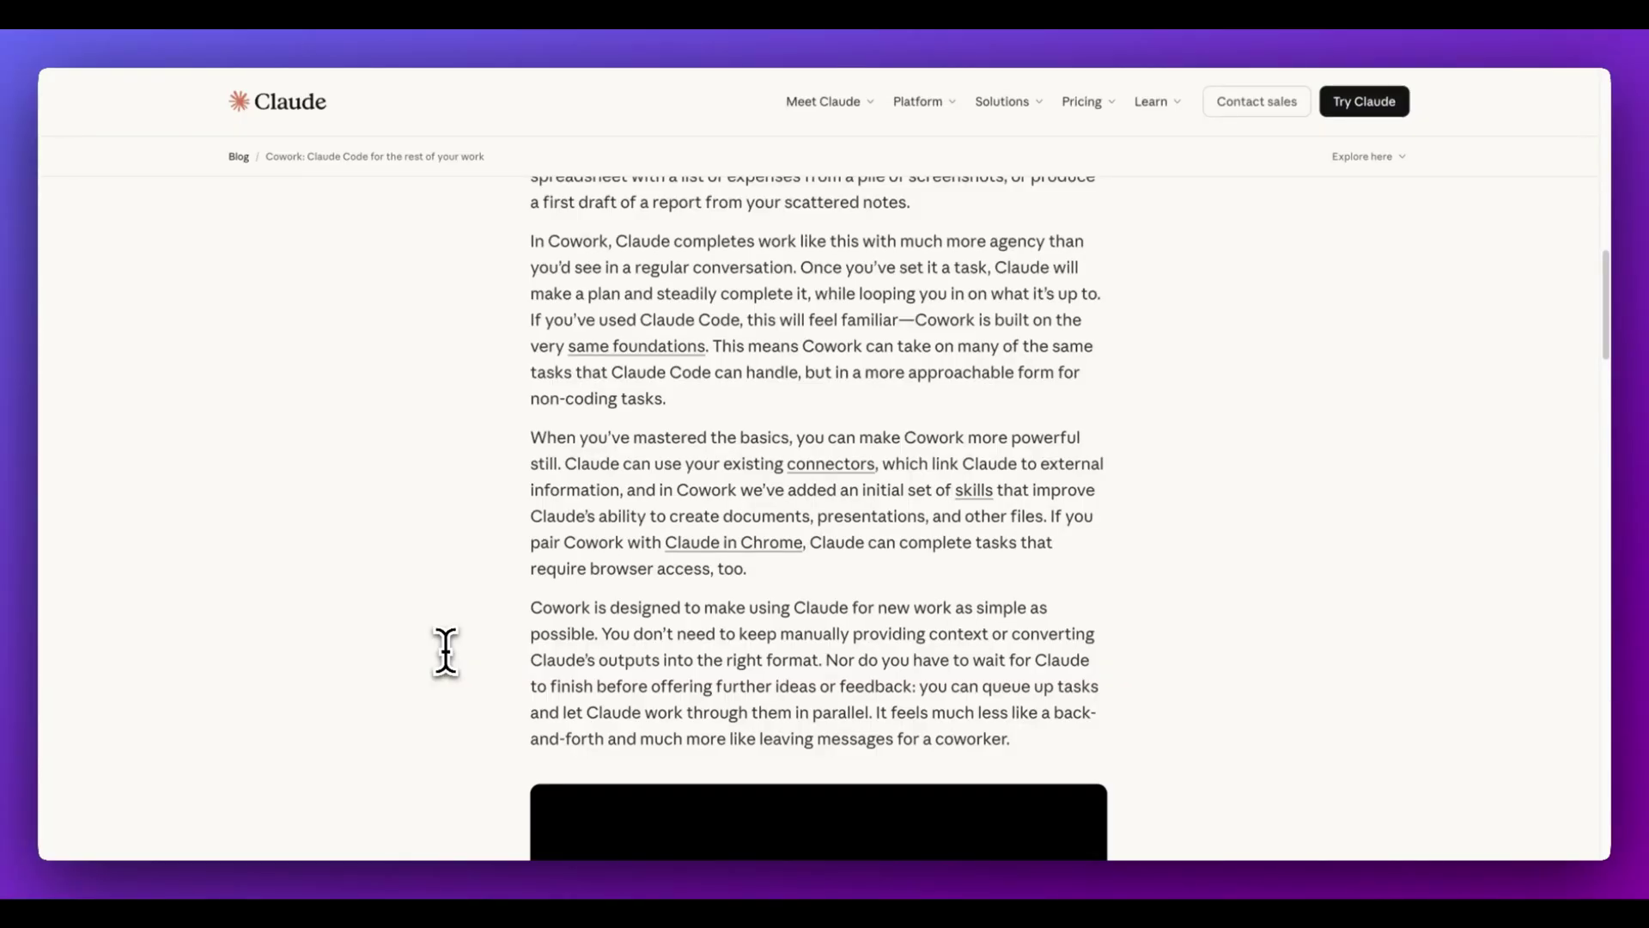
{"action": "scroll", "coordinate": [446, 651], "scroll_direction": "down", "scroll_amount": 3}
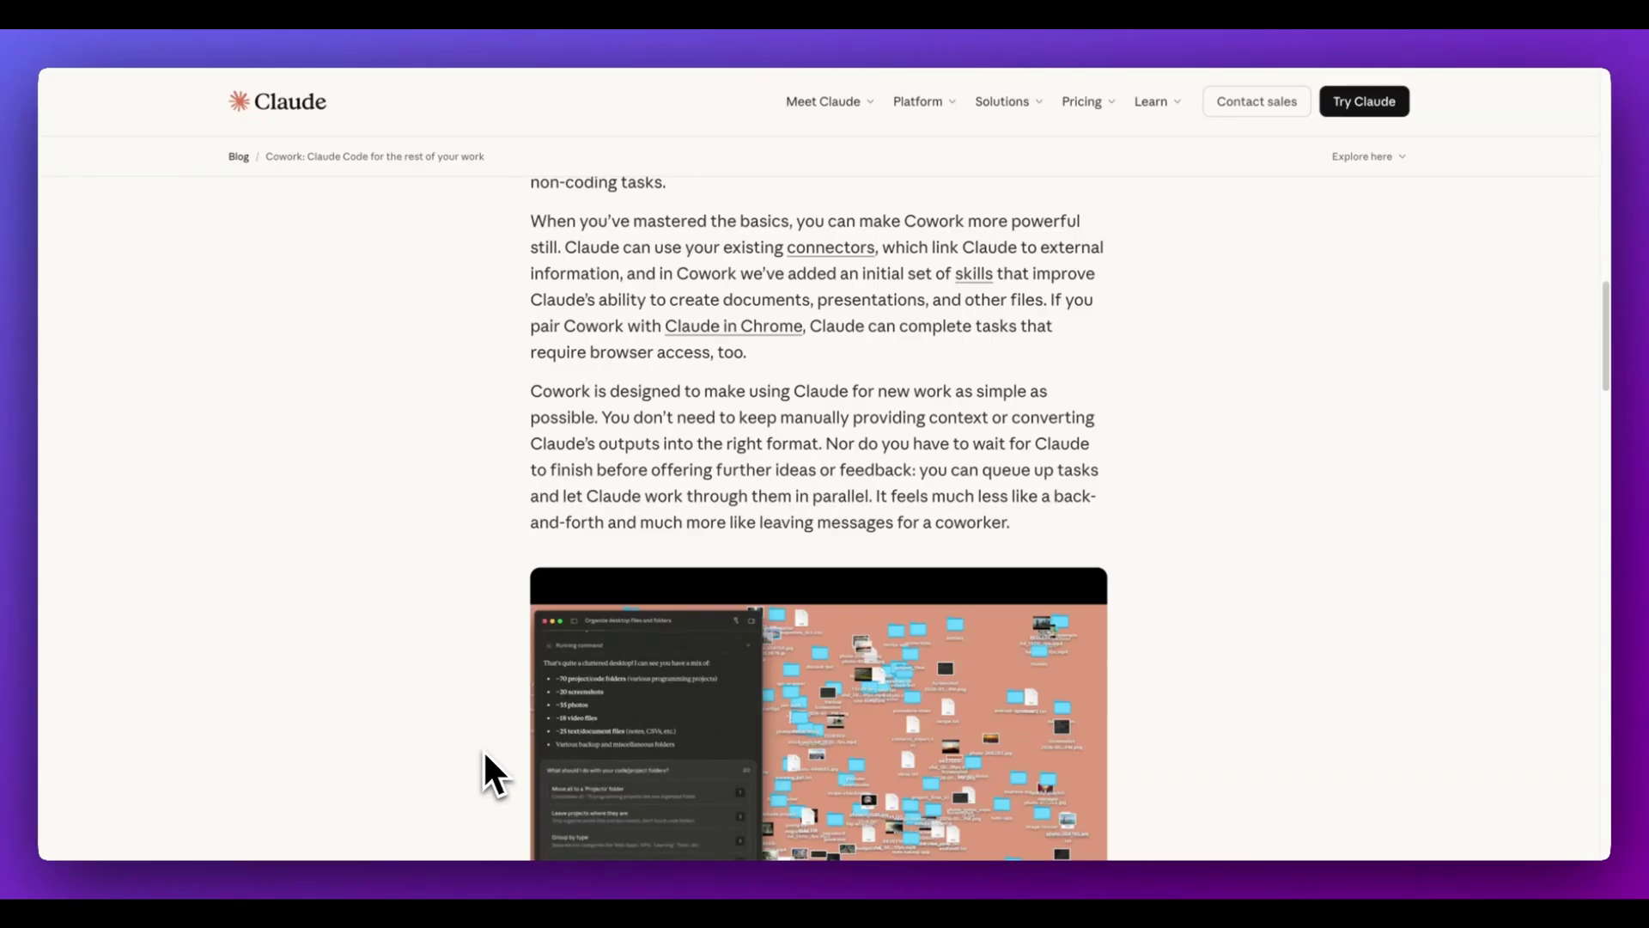
- Scroll through the Stay in control section of the Cowork article
{"action": "scroll", "coordinate": [483, 750], "scroll_direction": "down", "scroll_amount": 3}
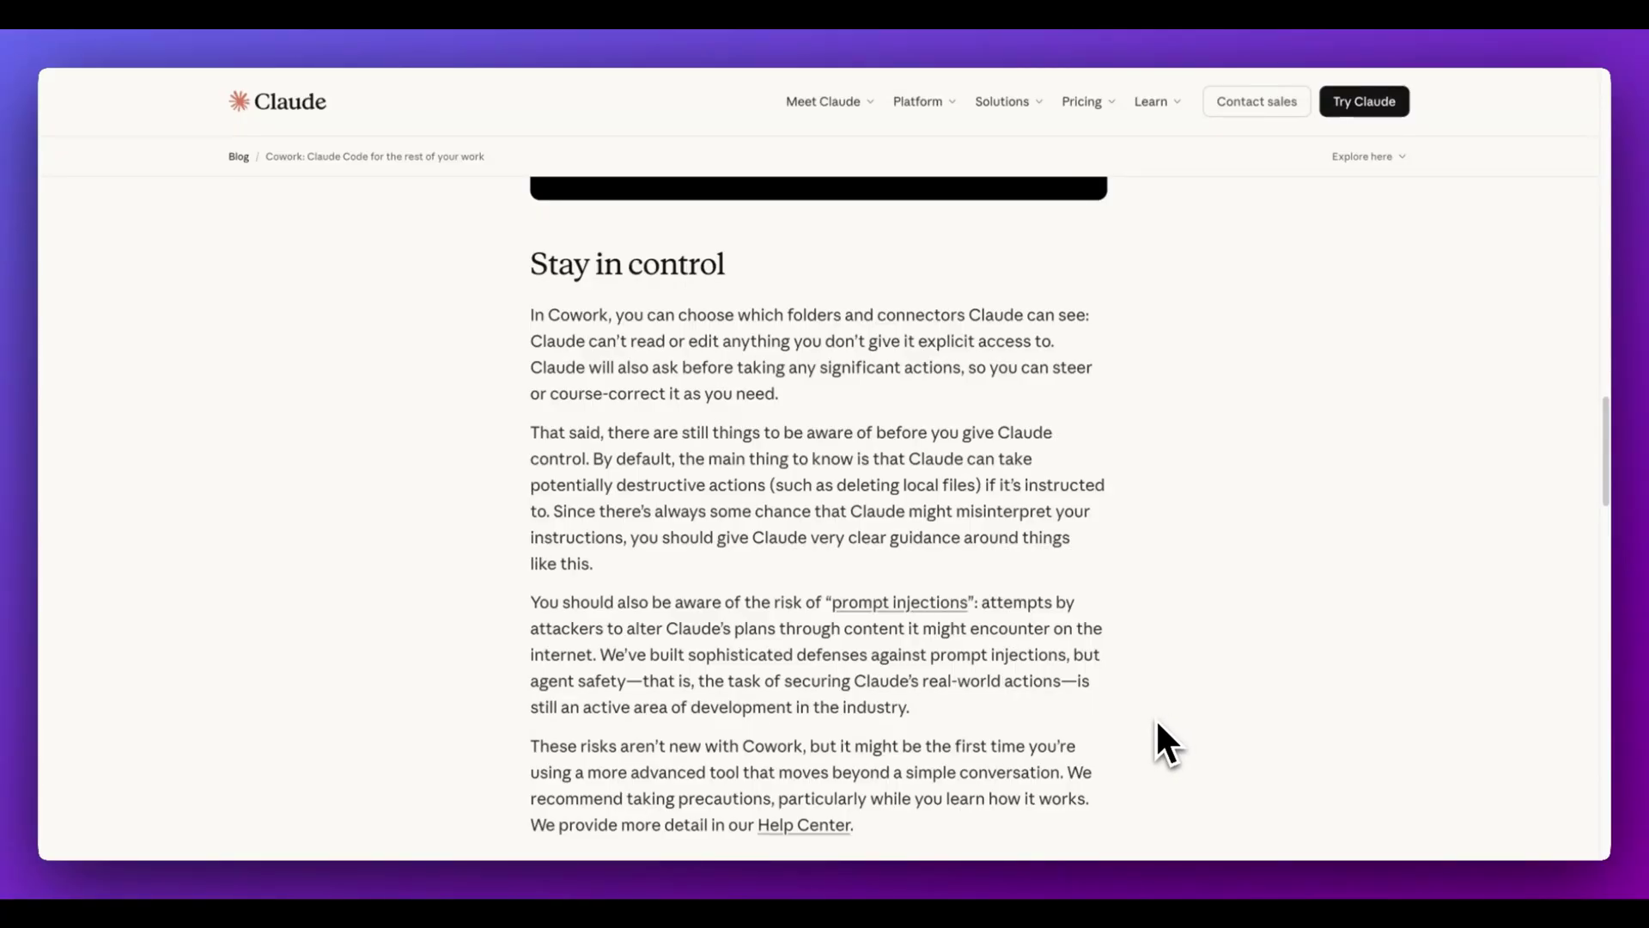
{"action": "scroll", "coordinate": [1125, 683], "scroll_direction": "down", "scroll_amount": 5}
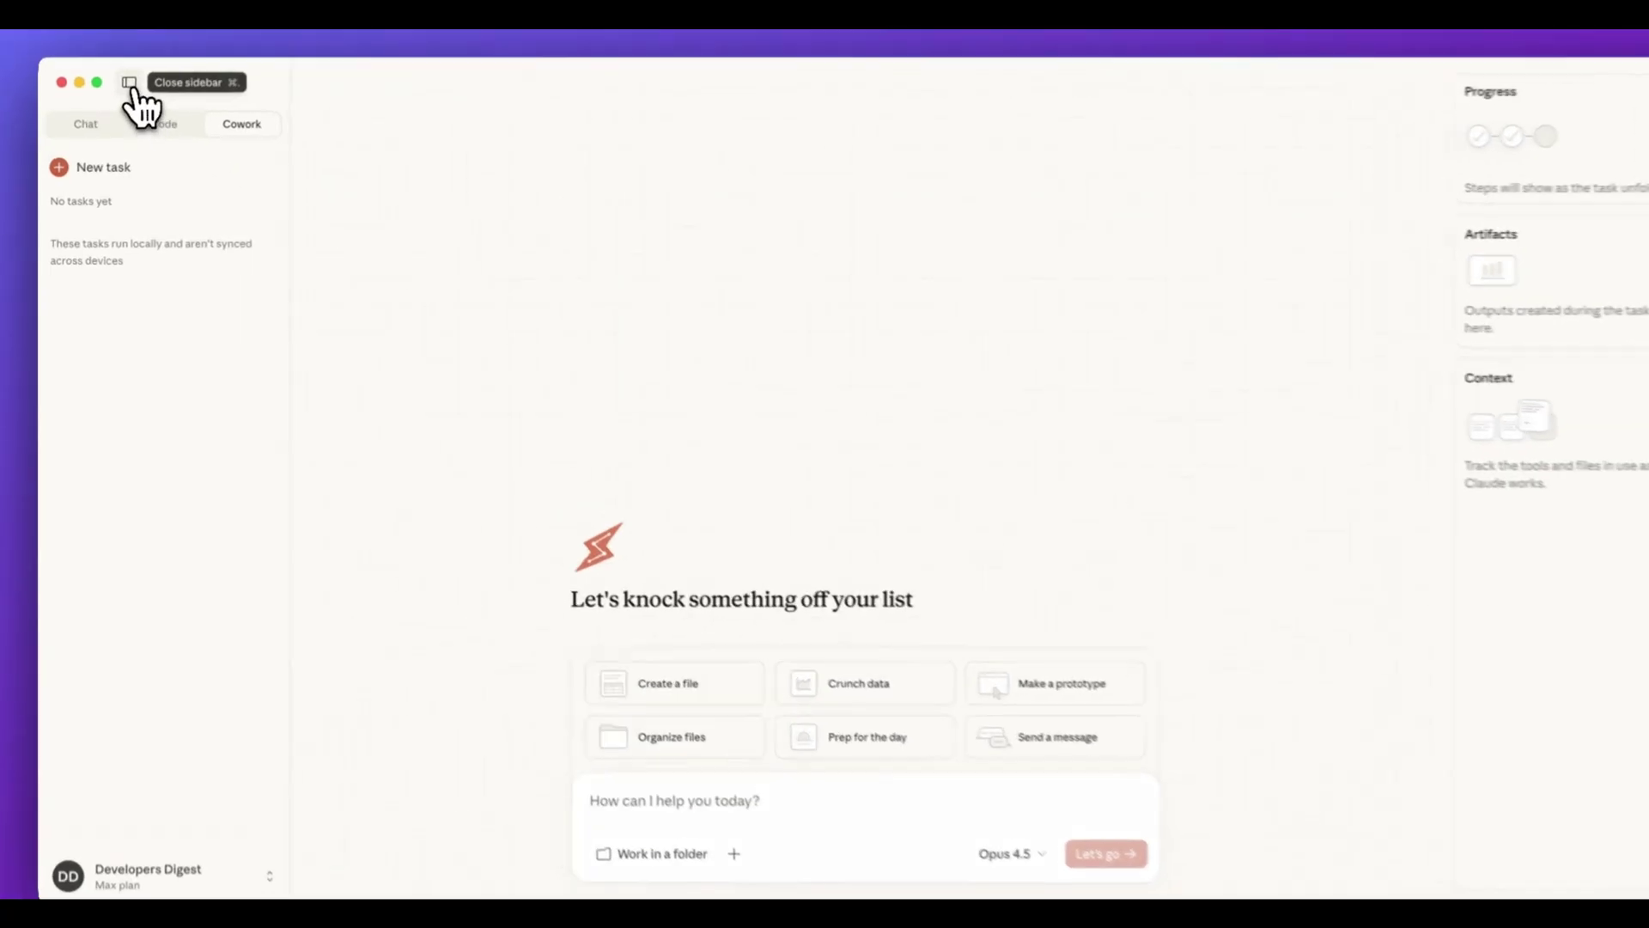
- Hide the task list and point the new task at the Cowork-demo folder, allowing file changes
{"action": "left_click", "coordinate": [124, 92]}
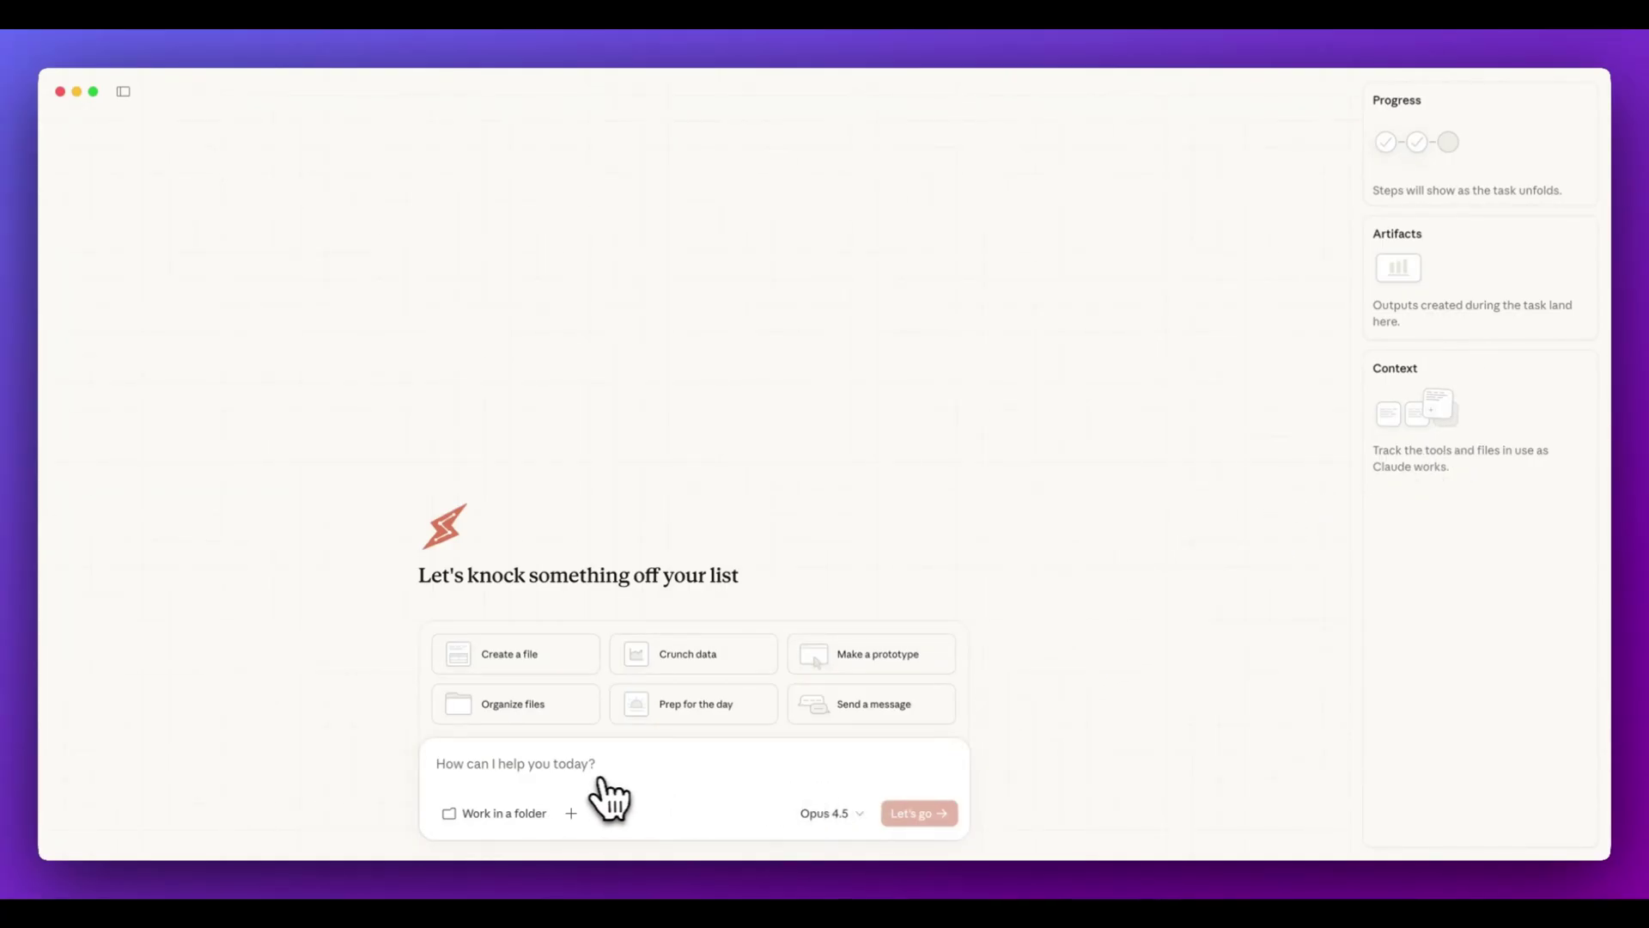
{"action": "left_click", "coordinate": [498, 813]}
{"action": "left_click", "coordinate": [1105, 623]}
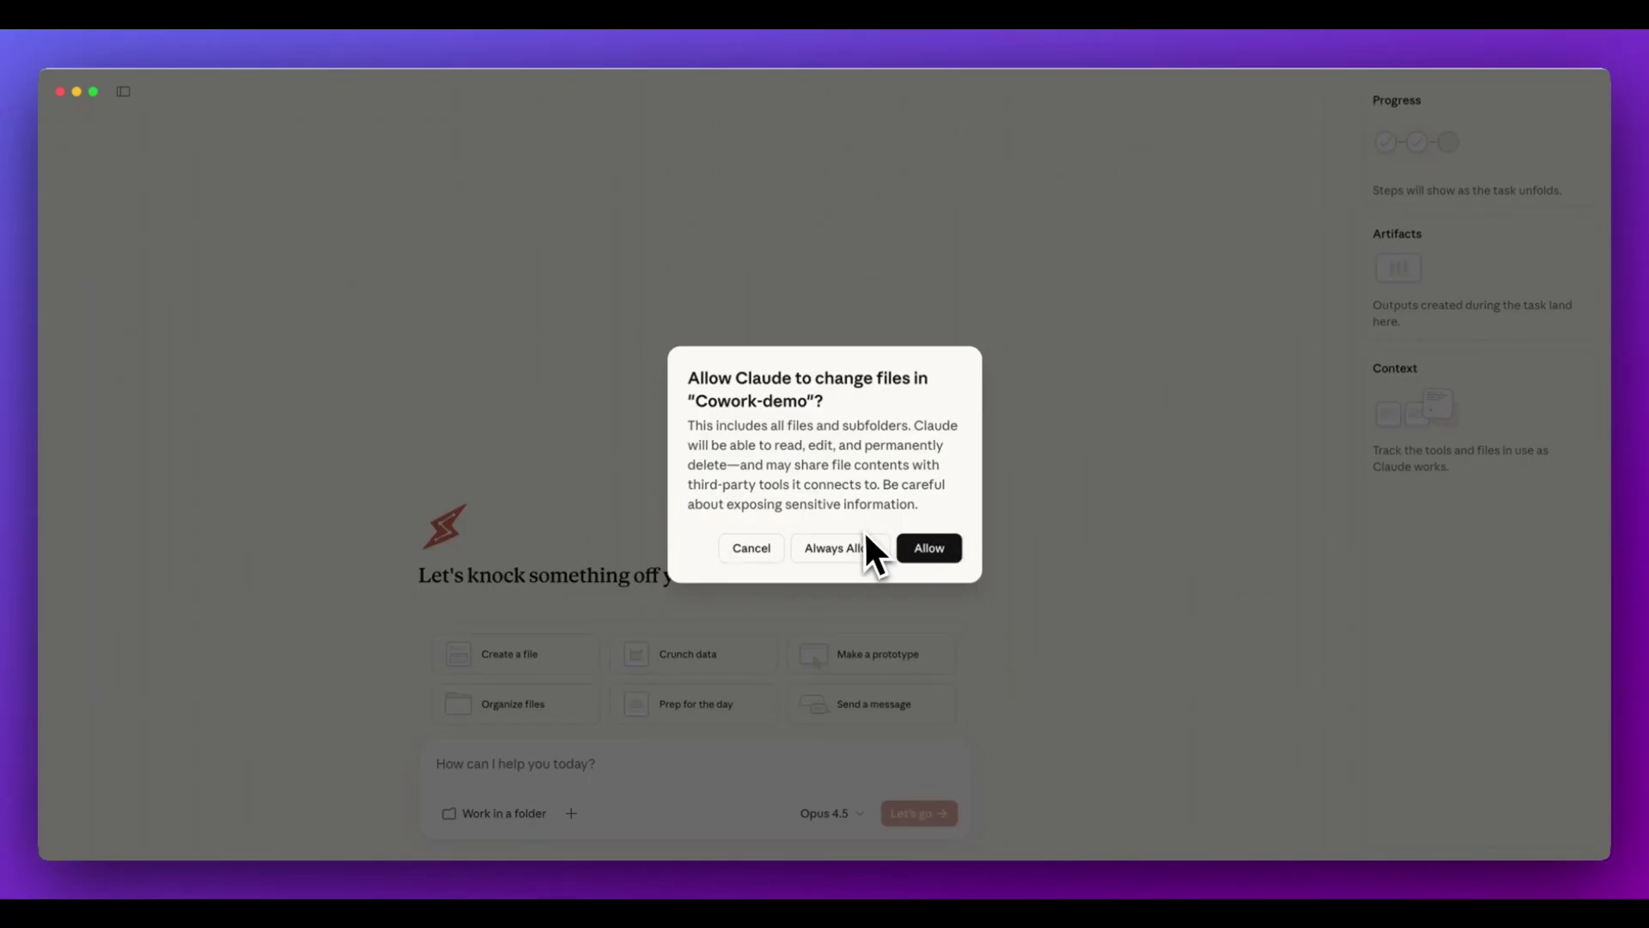
{"action": "left_click", "coordinate": [882, 558]}
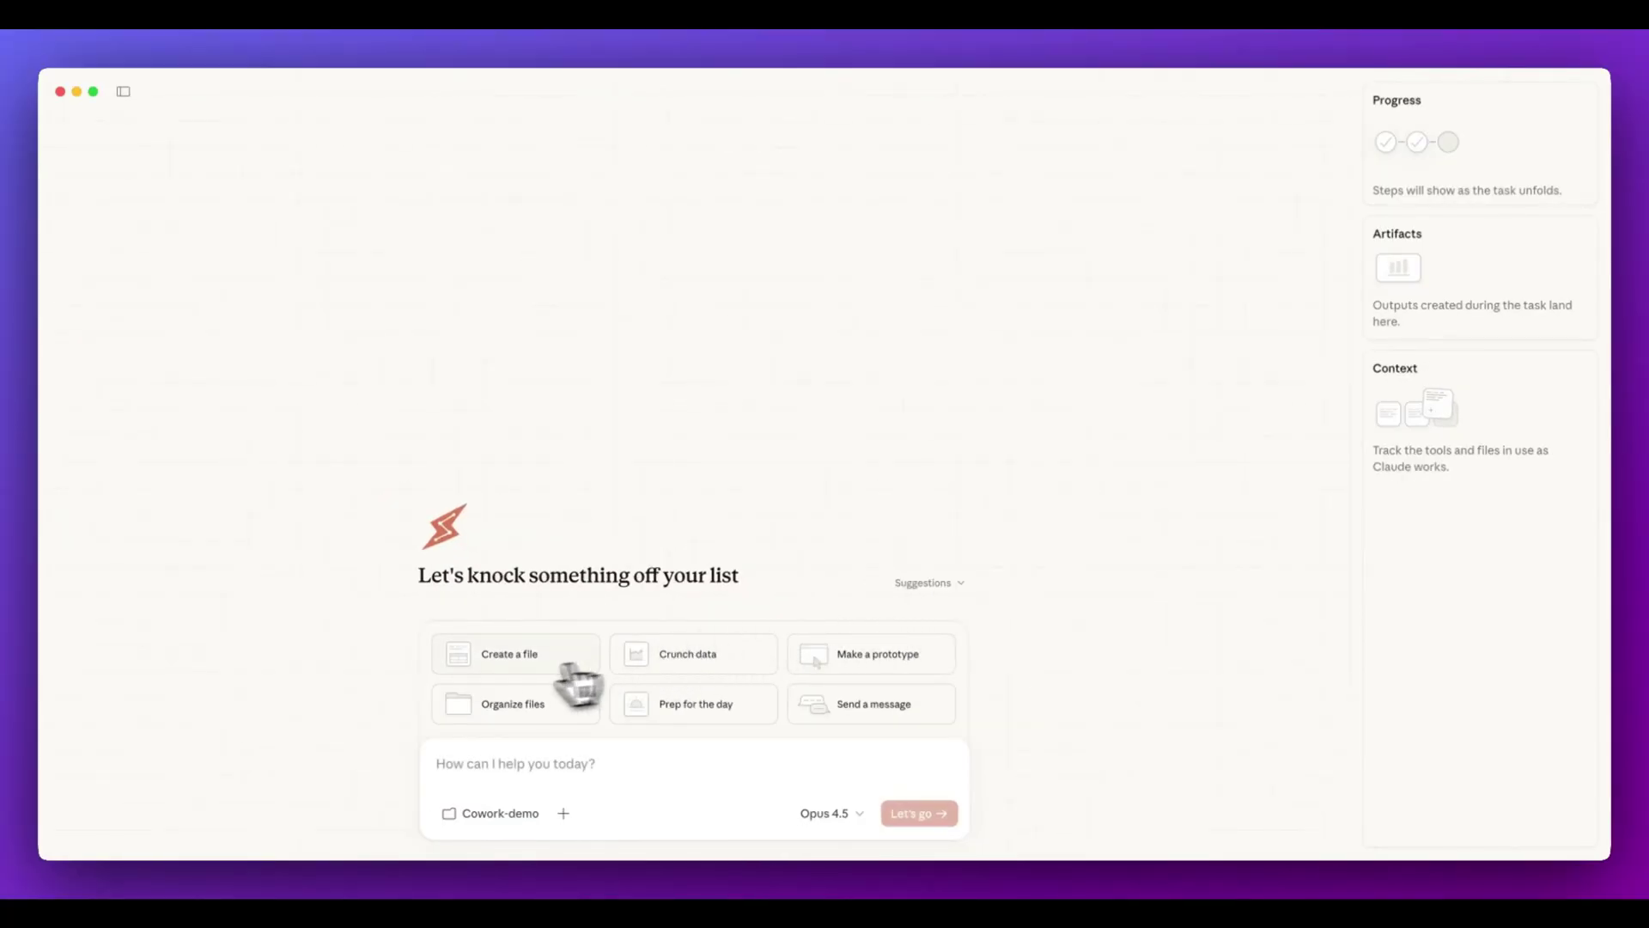
- Try the executive summary document template, keep Opus 4.5, then load the presentation template
{"action": "left_click", "coordinate": [526, 668]}
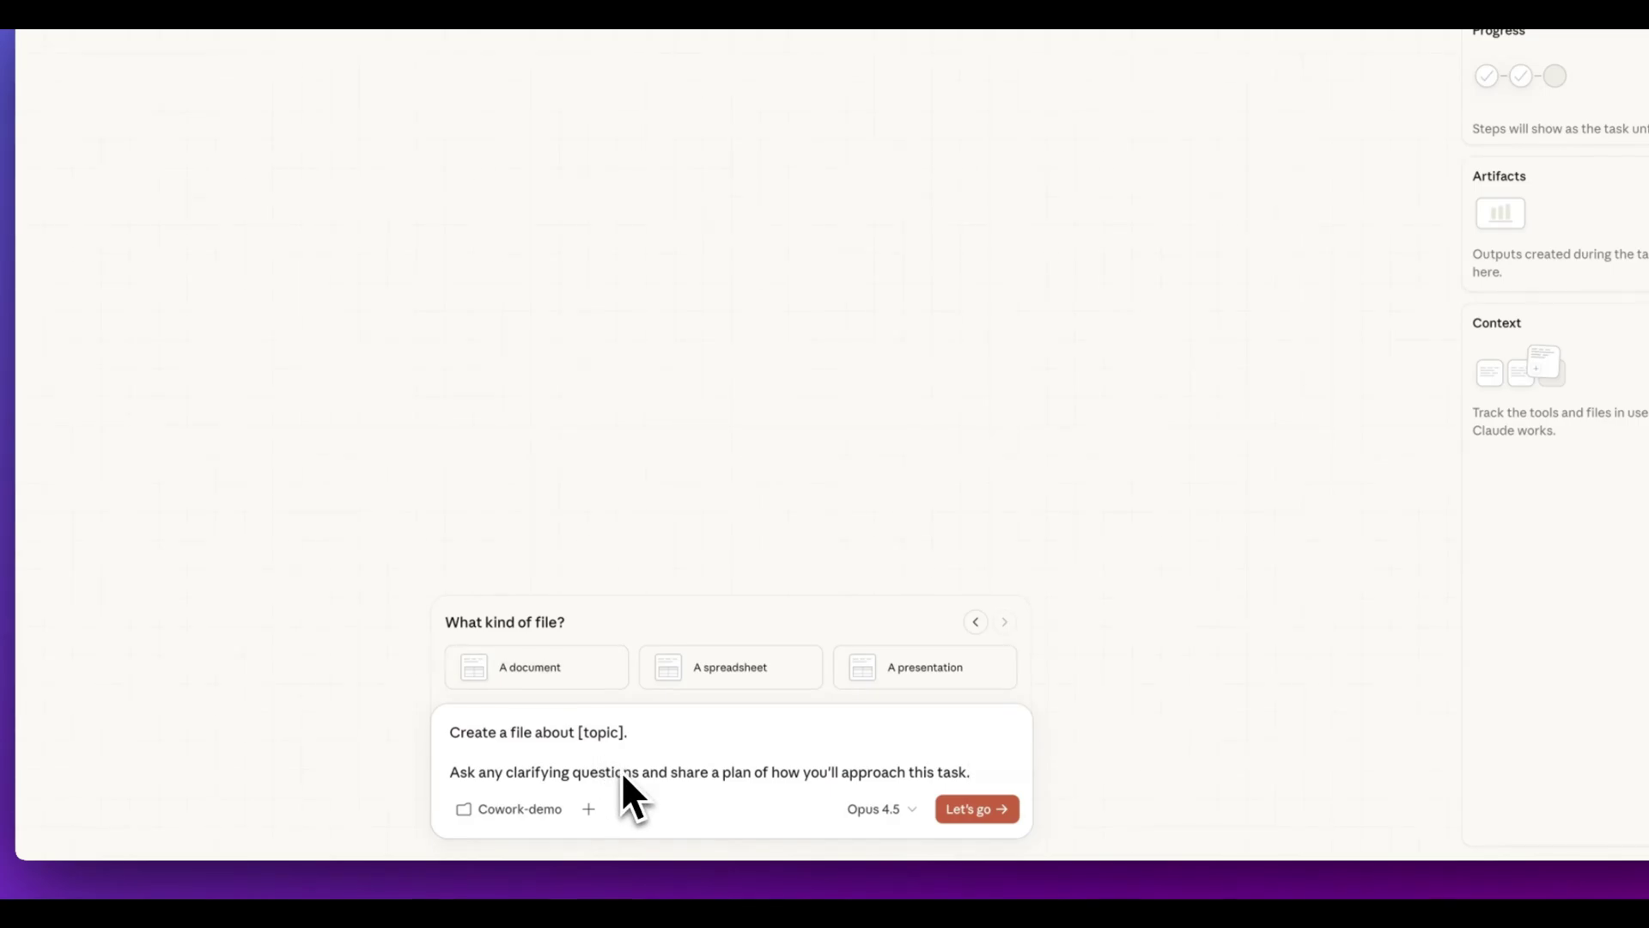
{"action": "left_click", "coordinate": [577, 681]}
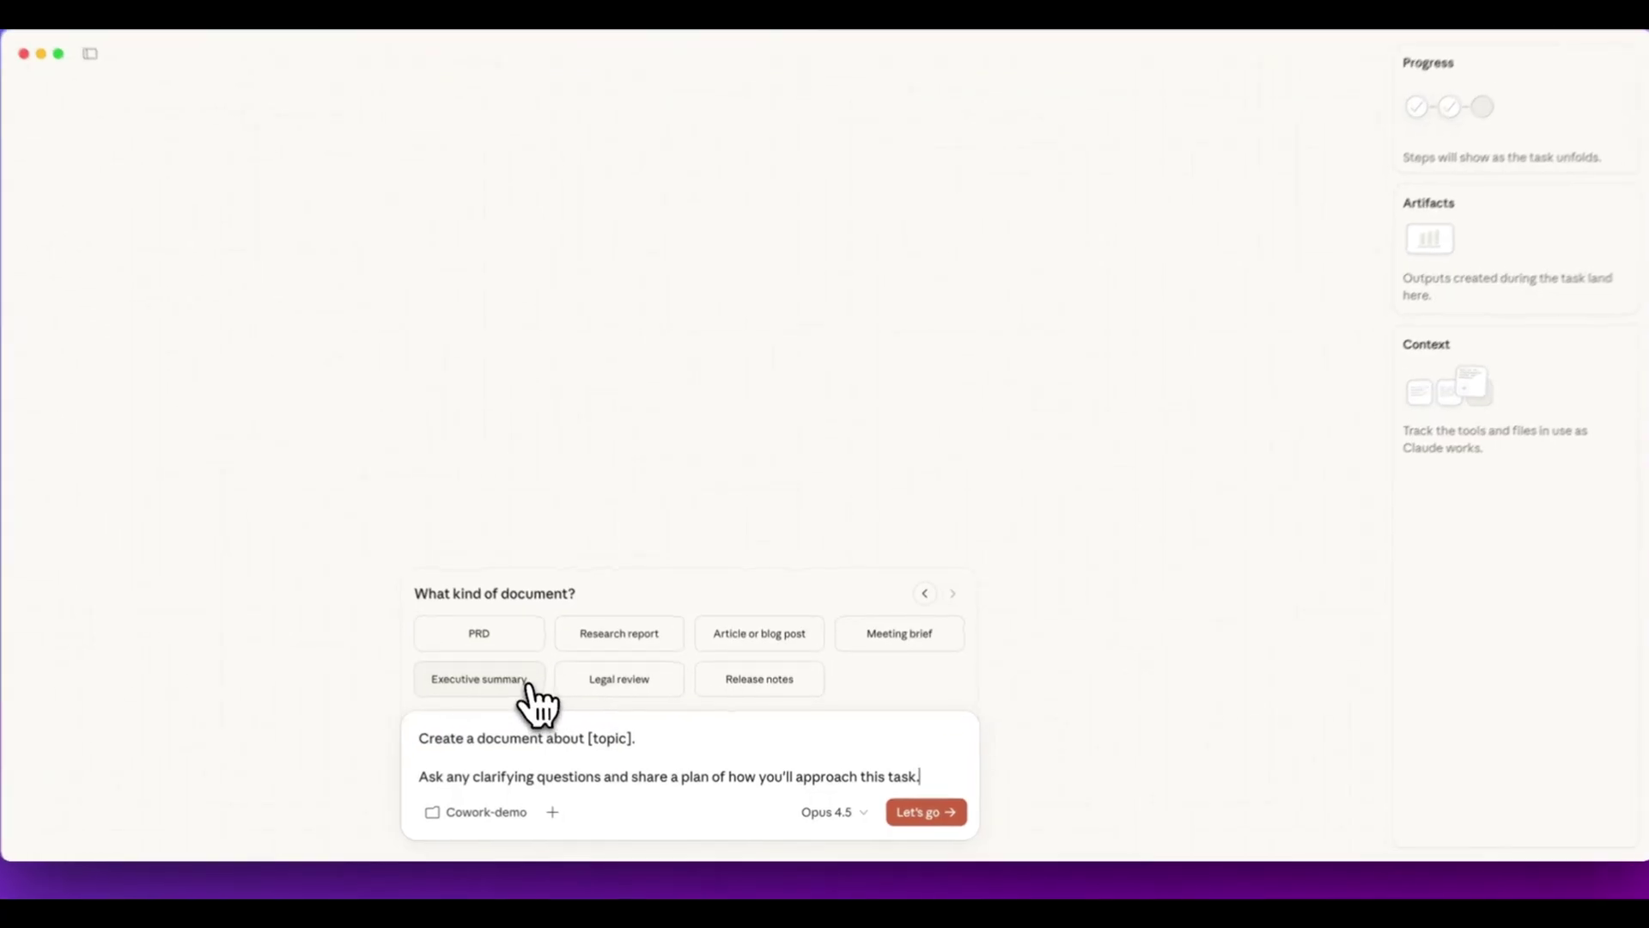
{"action": "left_click", "coordinate": [533, 687]}
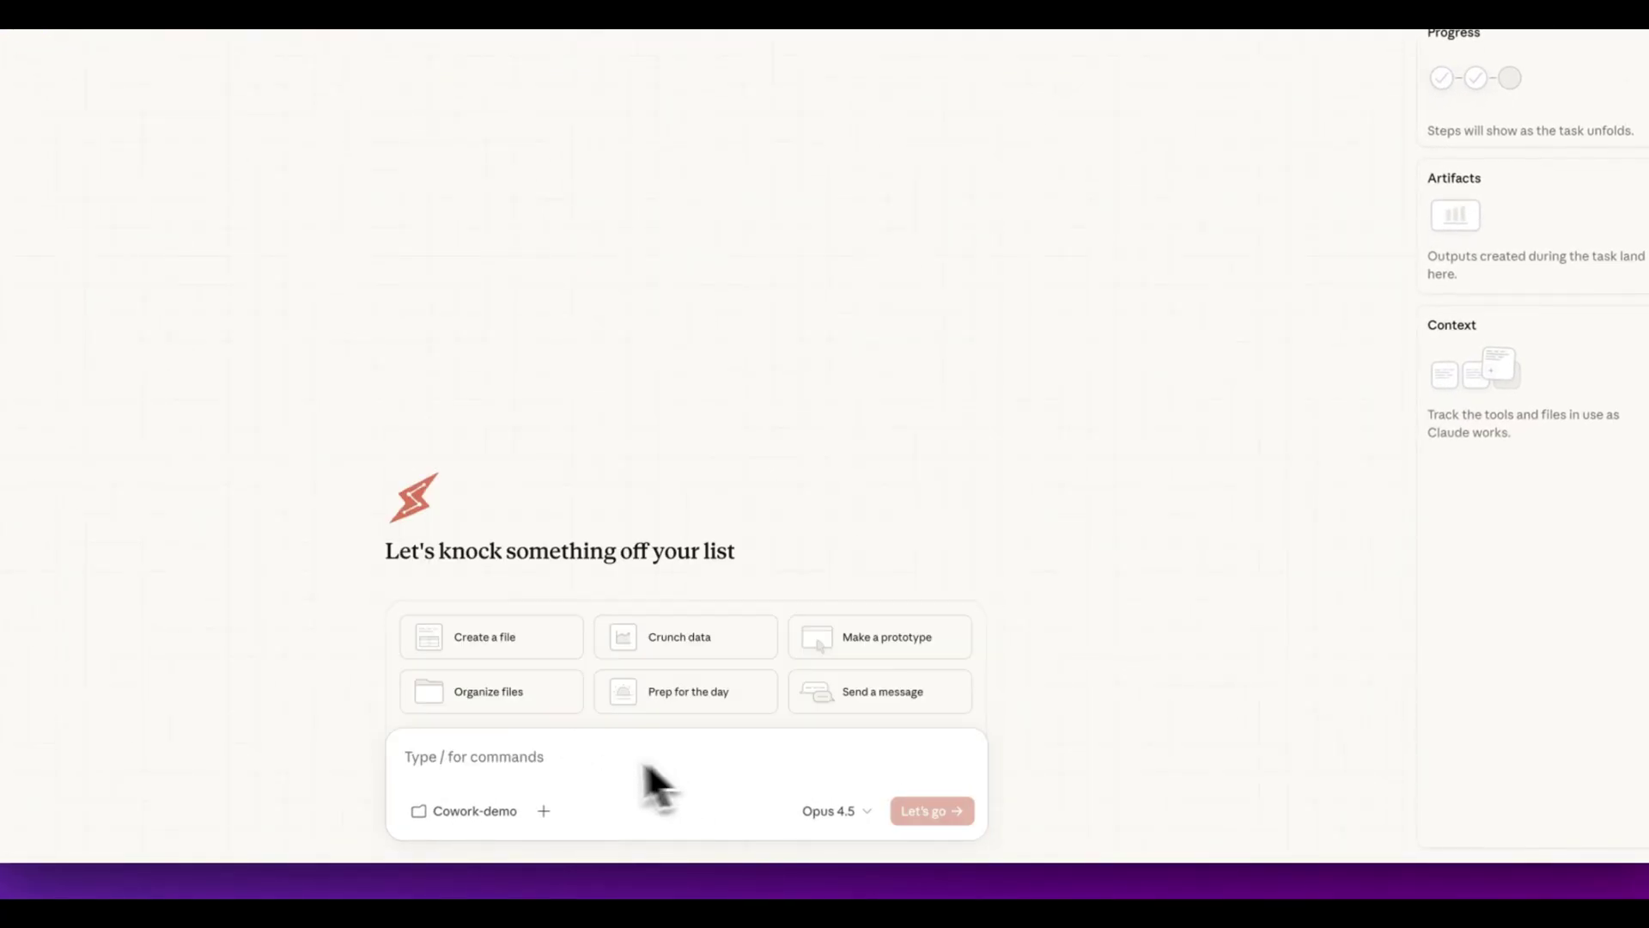
{"action": "left_click", "coordinate": [829, 811]}
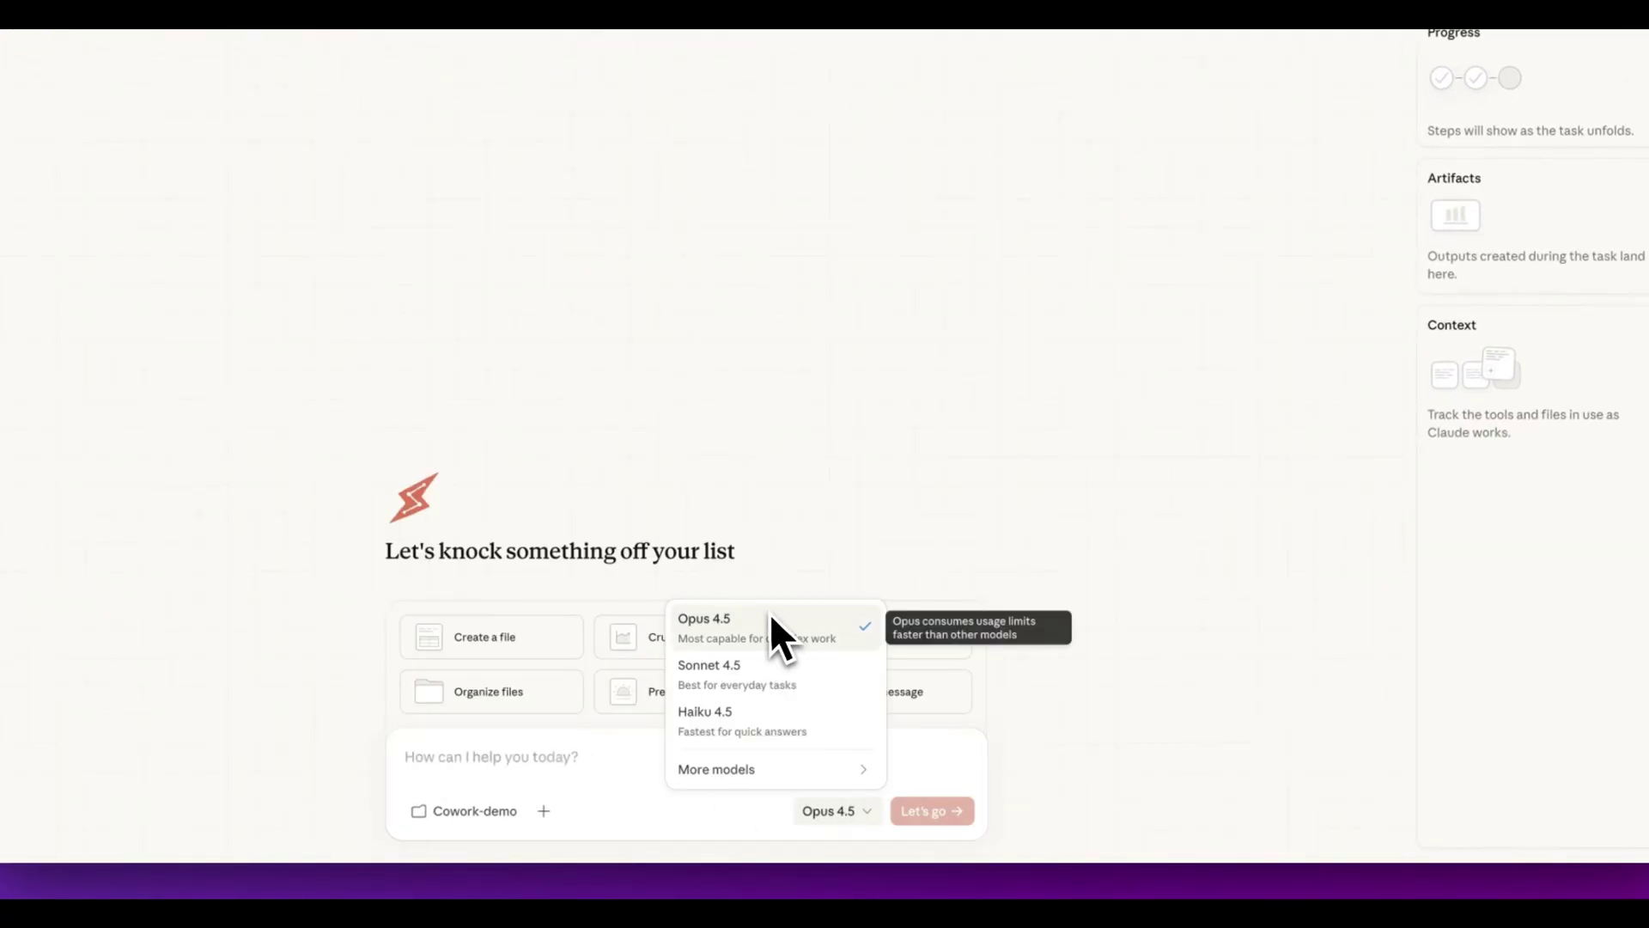
{"action": "left_click", "coordinate": [1128, 644]}
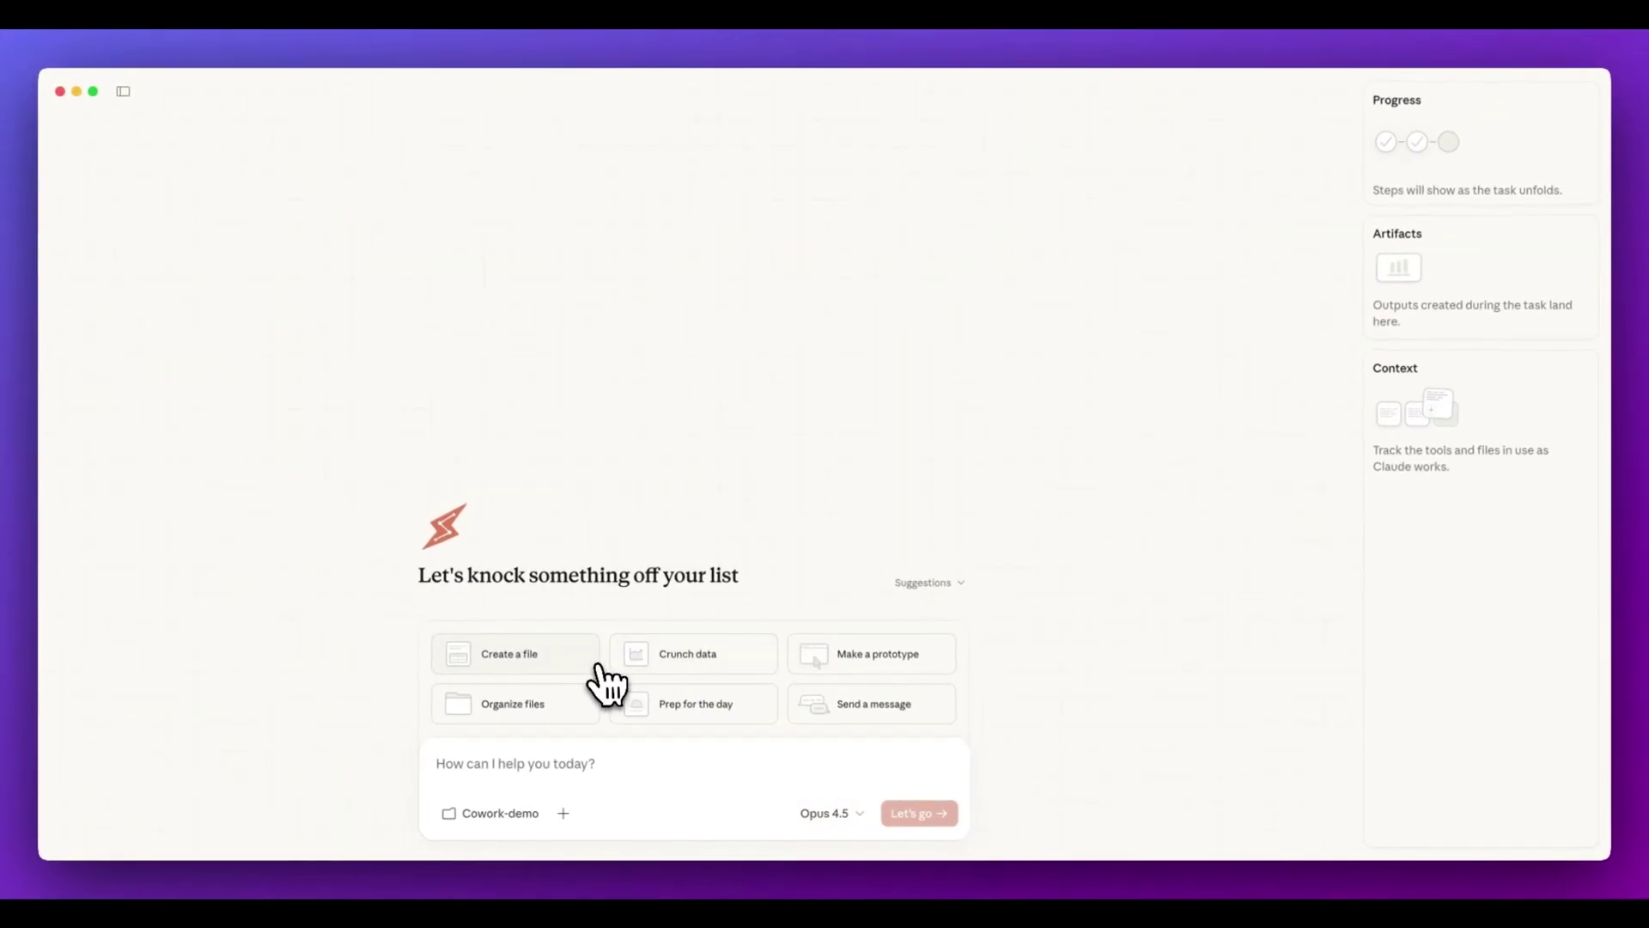
{"action": "left_click", "coordinate": [593, 667]}
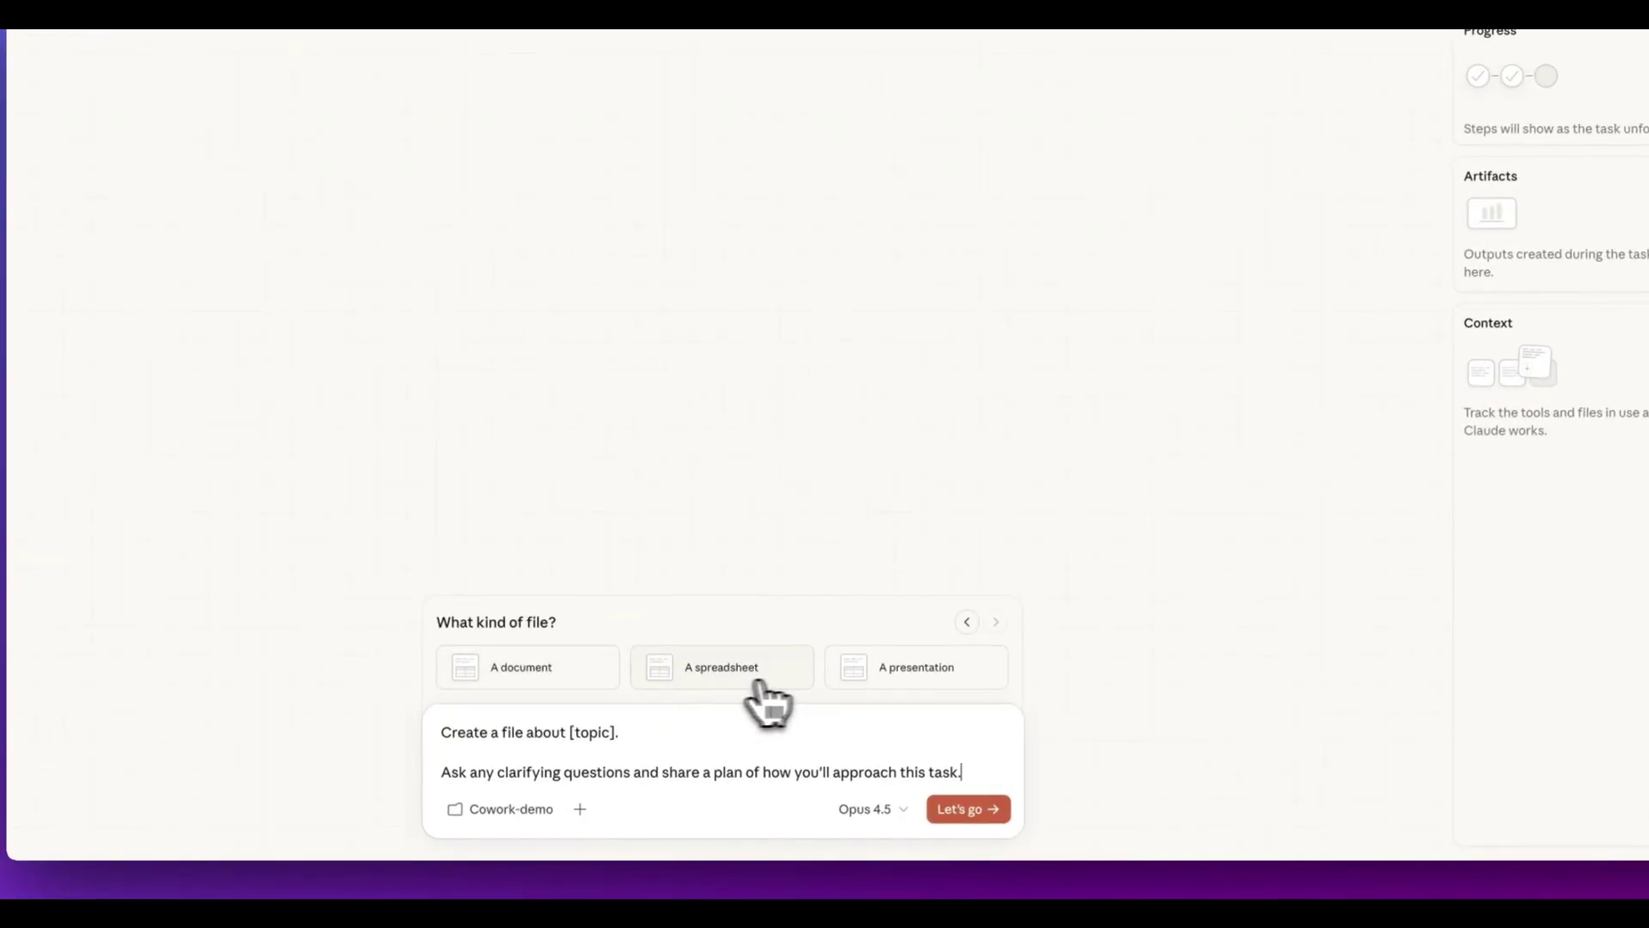
{"action": "left_click", "coordinate": [890, 678]}
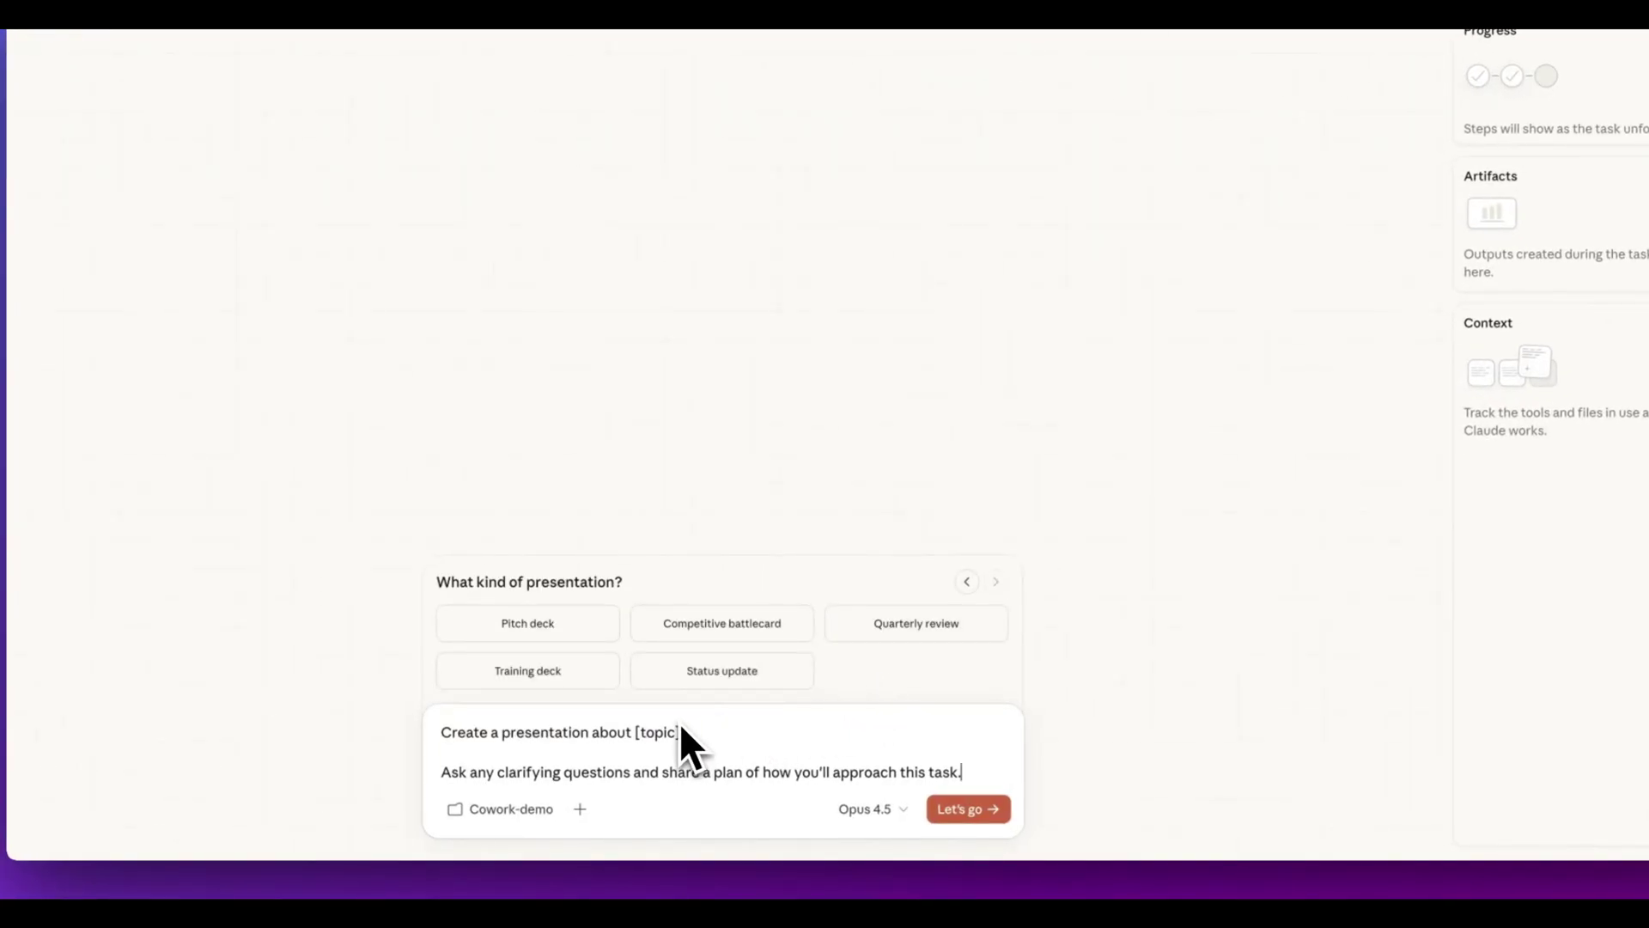
- Send the pitch-deck template completed as 'Developers Digest on YouTube'
{"action": "left_click", "coordinate": [599, 652]}
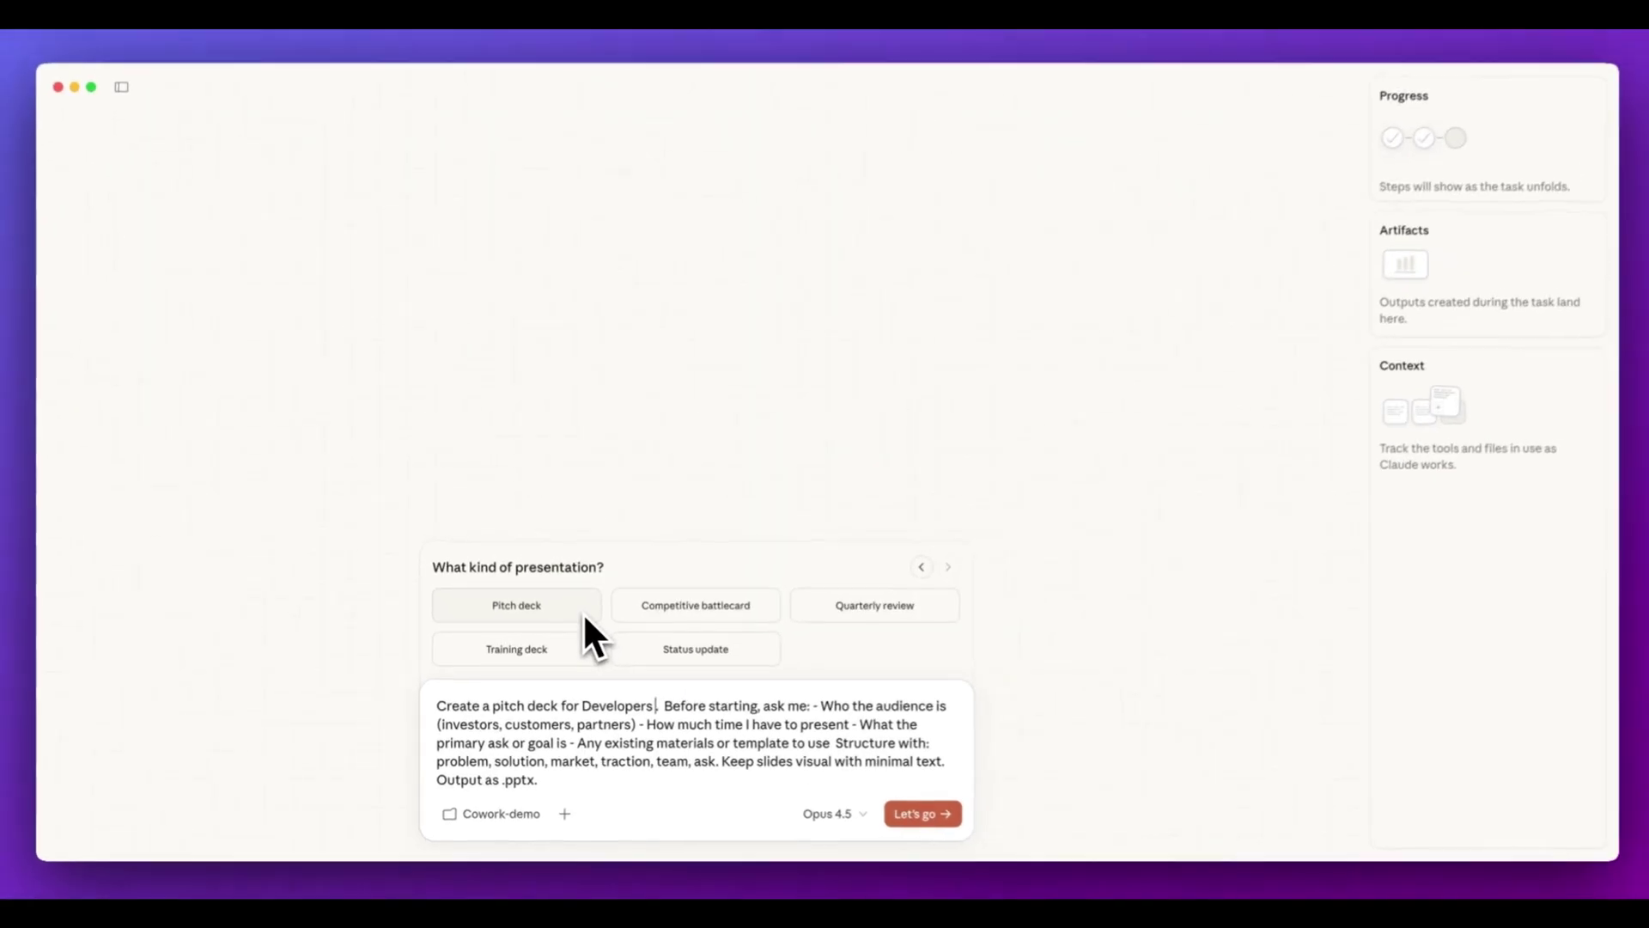
{"action": "type", "text": "Digest o"}
{"action": "type", "text": "n YouTube"}
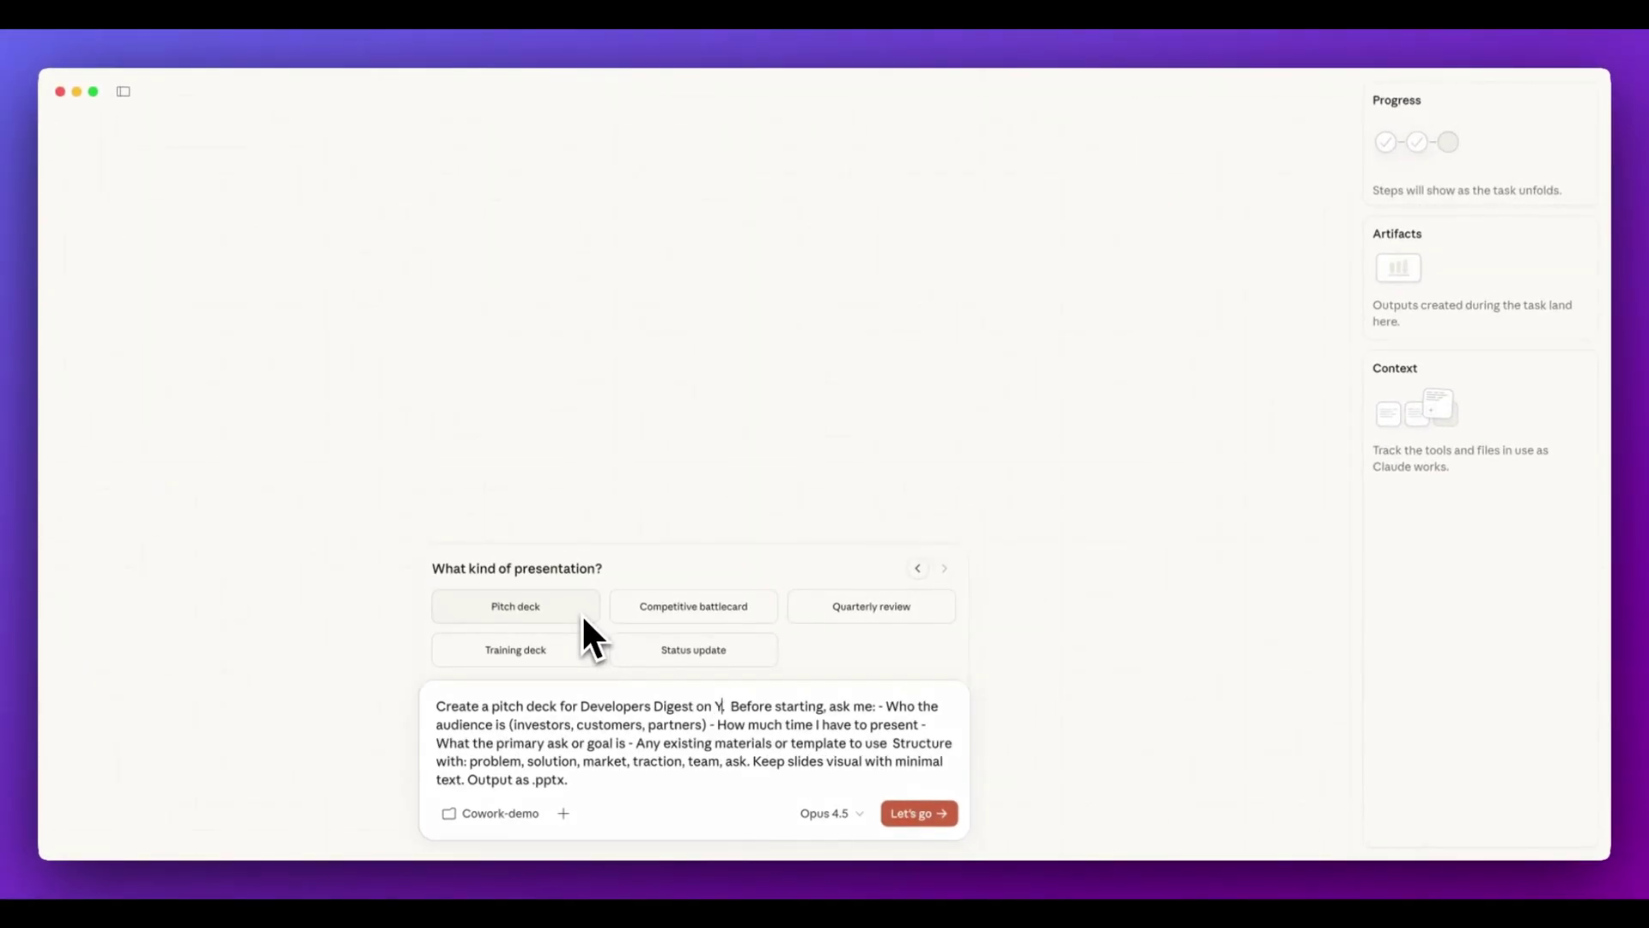
{"action": "key", "text": "Return"}
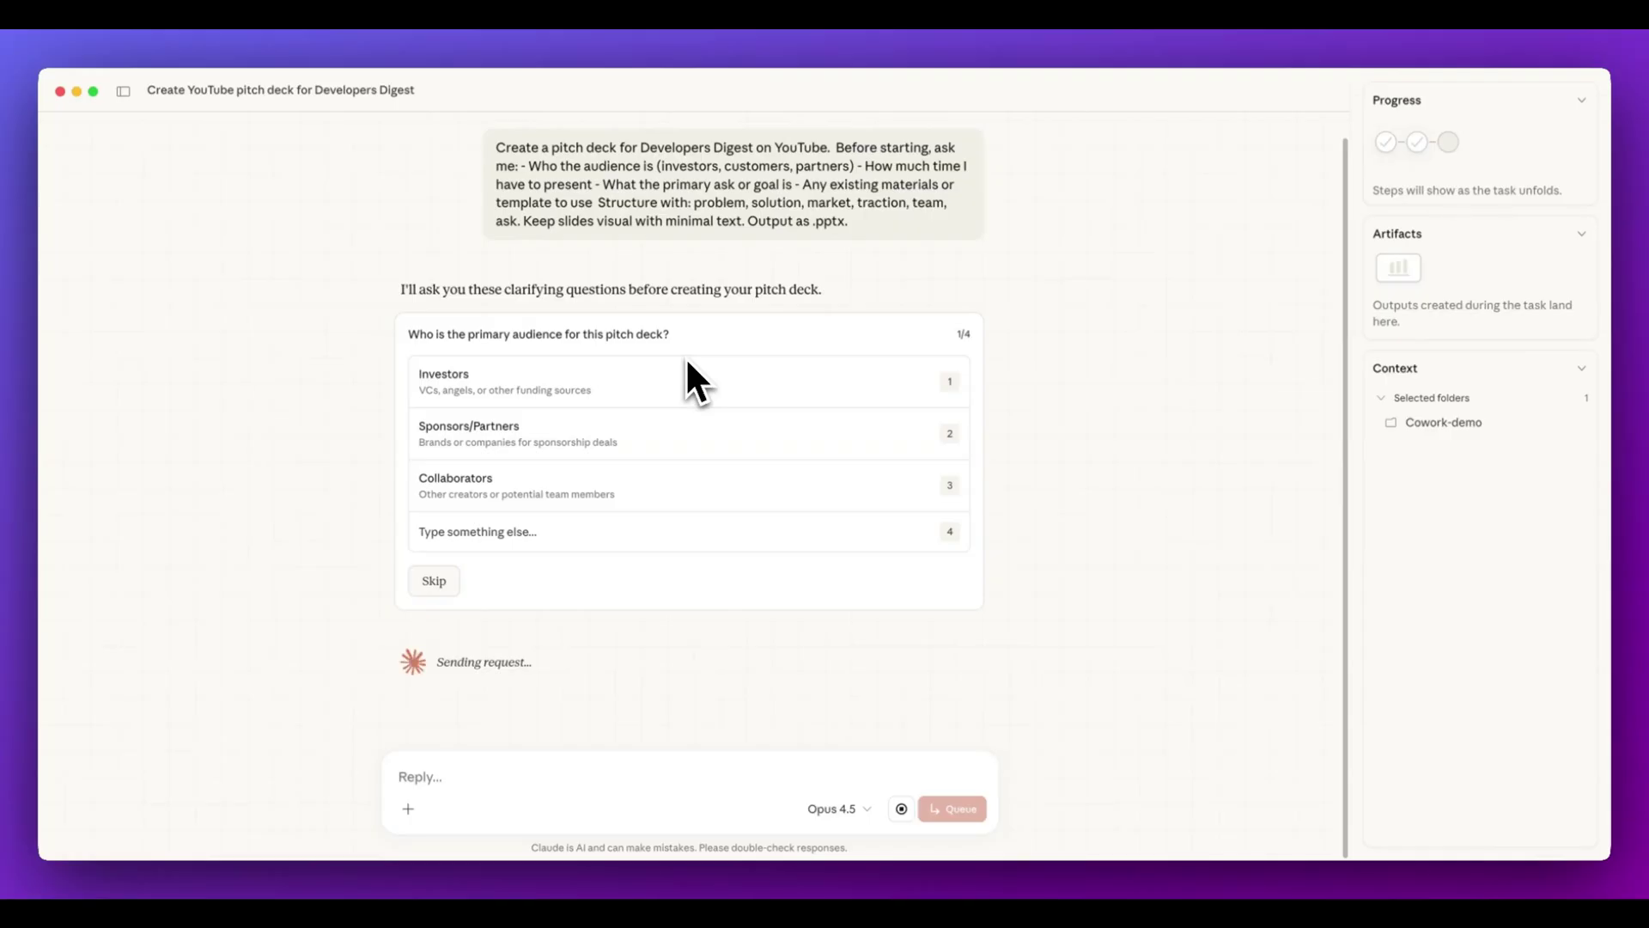
- Answer: sponsors/partners audience, 5 minutes, sponsorship deals, materials shared, listing skipped
{"action": "left_click", "coordinate": [640, 453]}
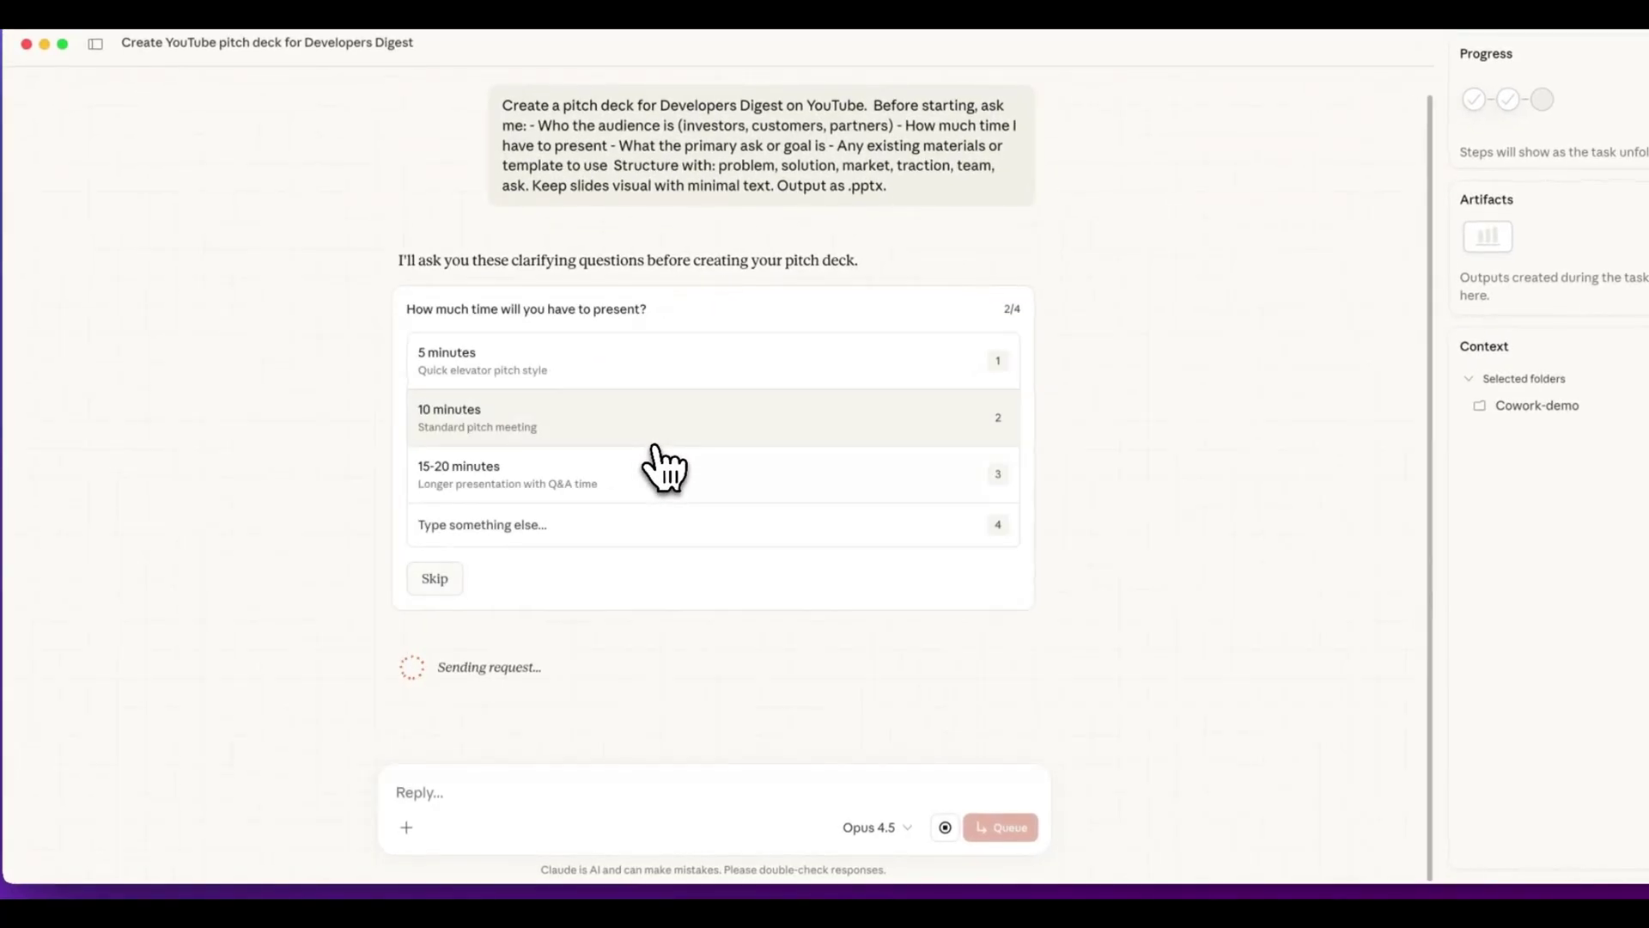
{"action": "left_click", "coordinate": [645, 378]}
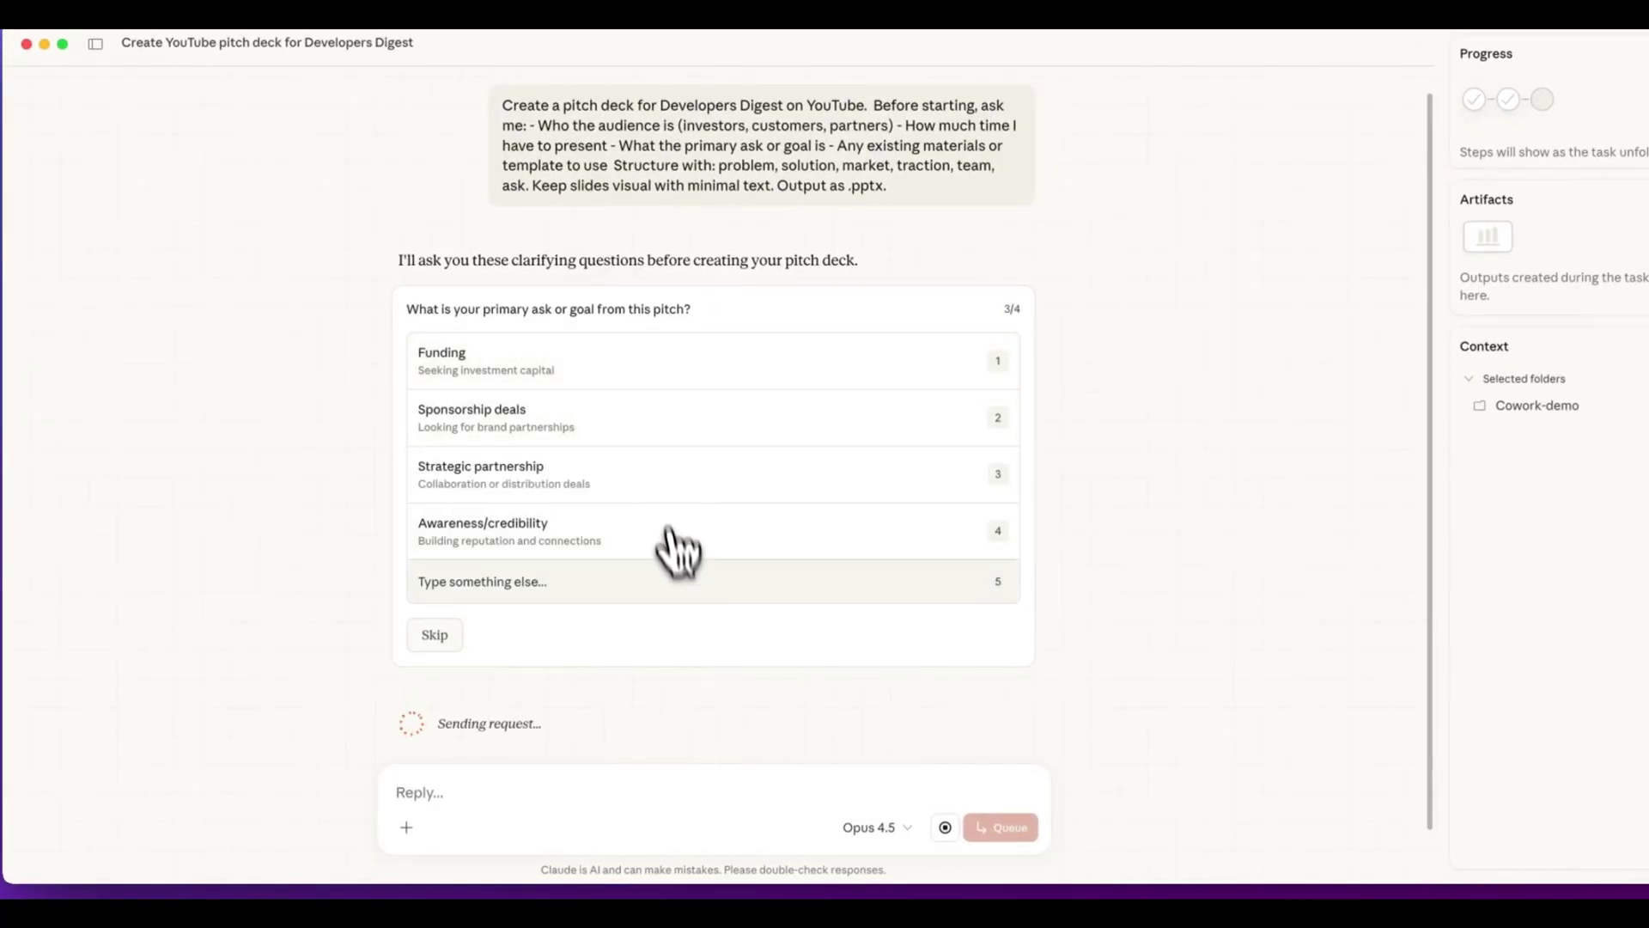
{"action": "left_click", "coordinate": [619, 415]}
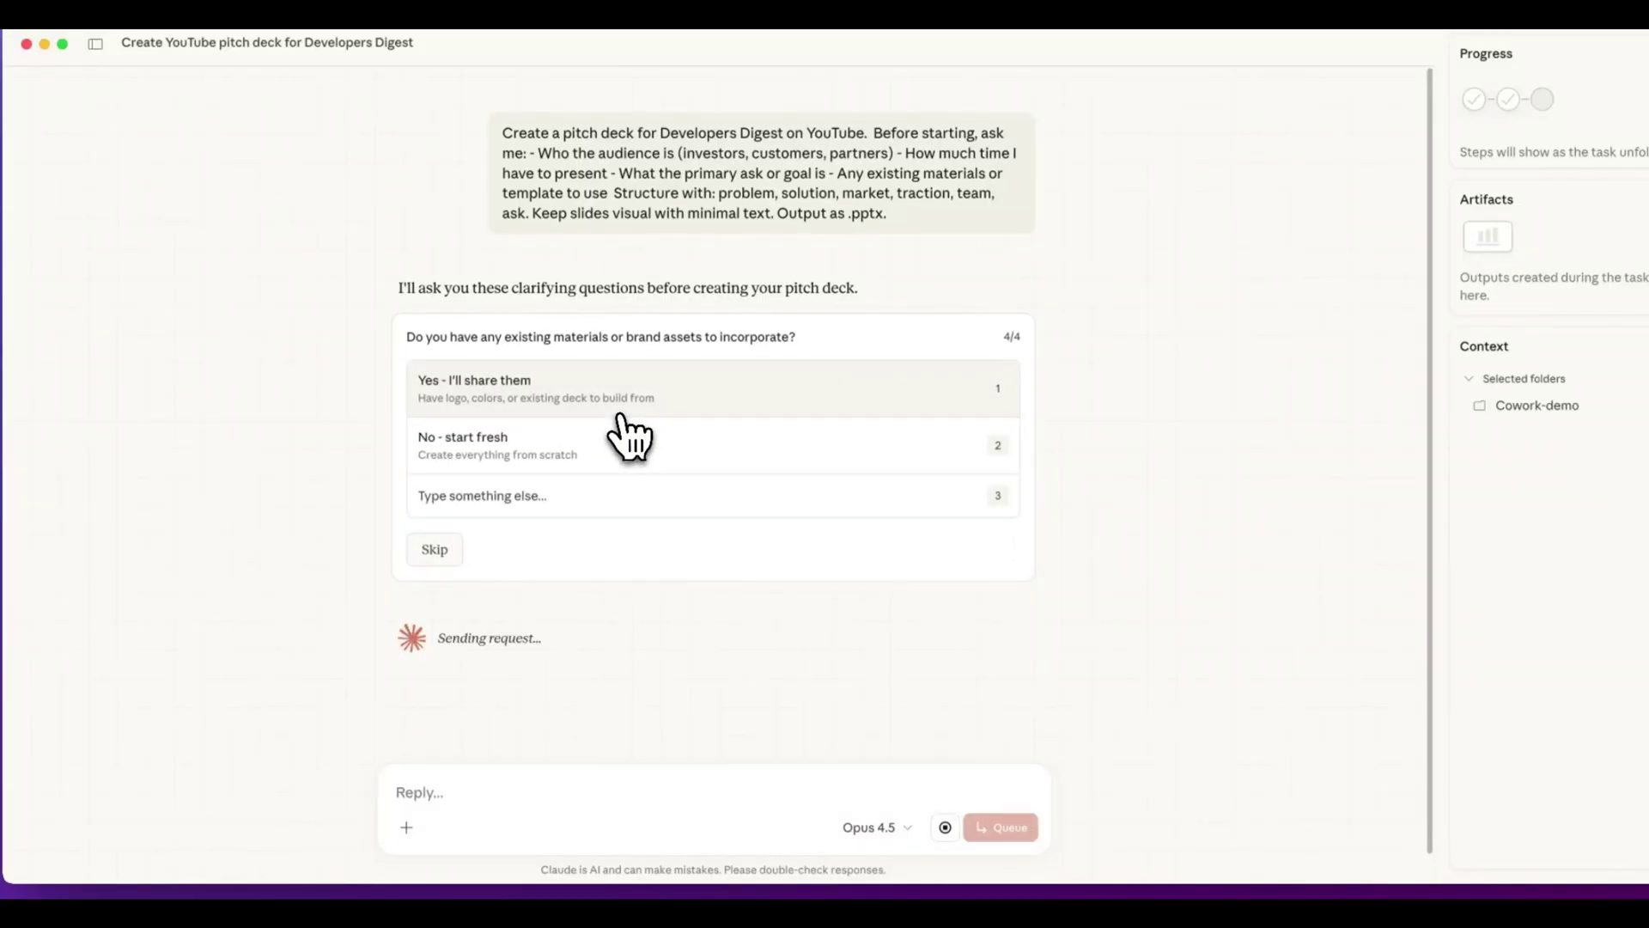
{"action": "left_click", "coordinate": [620, 396]}
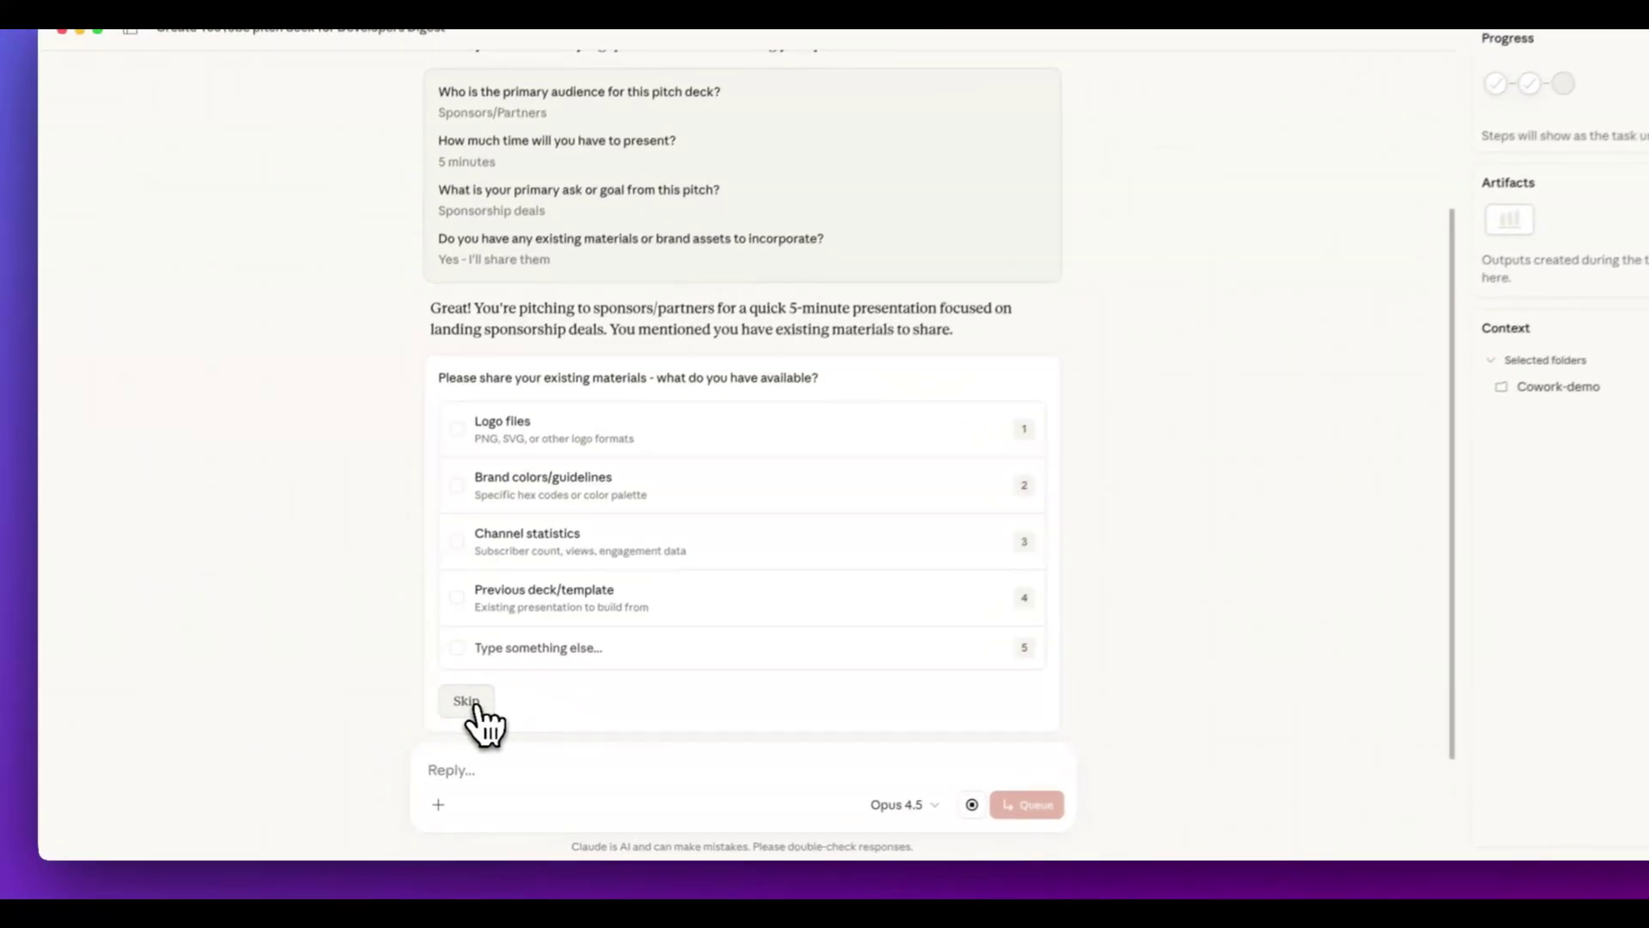
{"action": "left_click", "coordinate": [468, 701]}
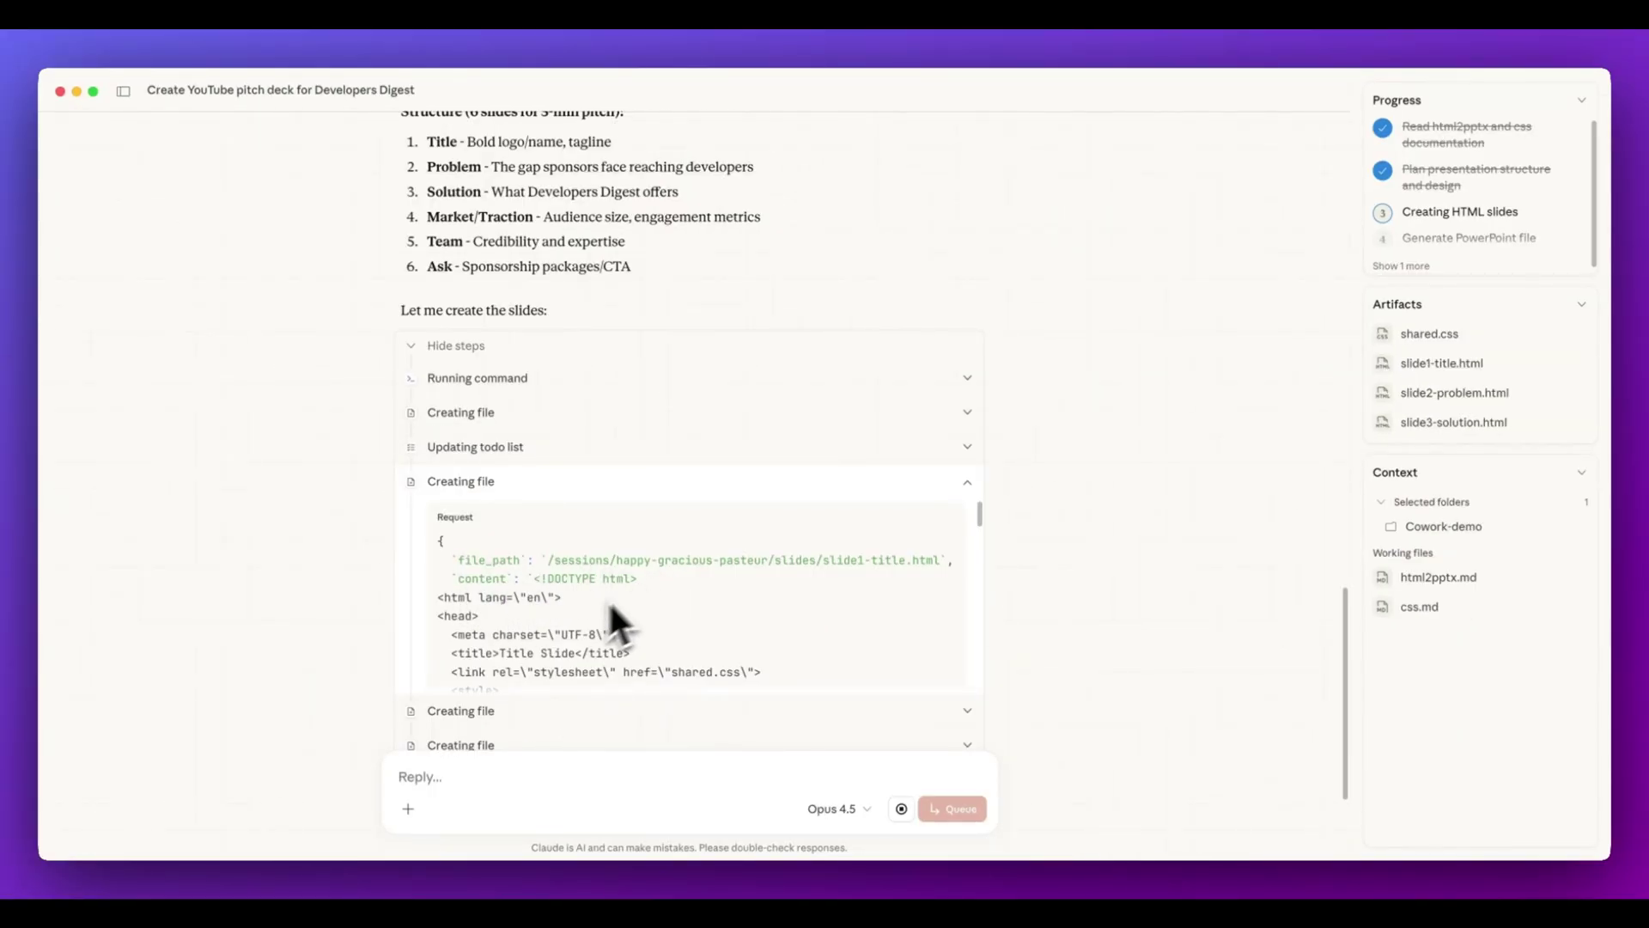
- Expand the slide2 and slide3-solution.html file-creation steps to inspect their requests
{"action": "scroll", "coordinate": [571, 617], "scroll_direction": "down", "scroll_amount": 15}
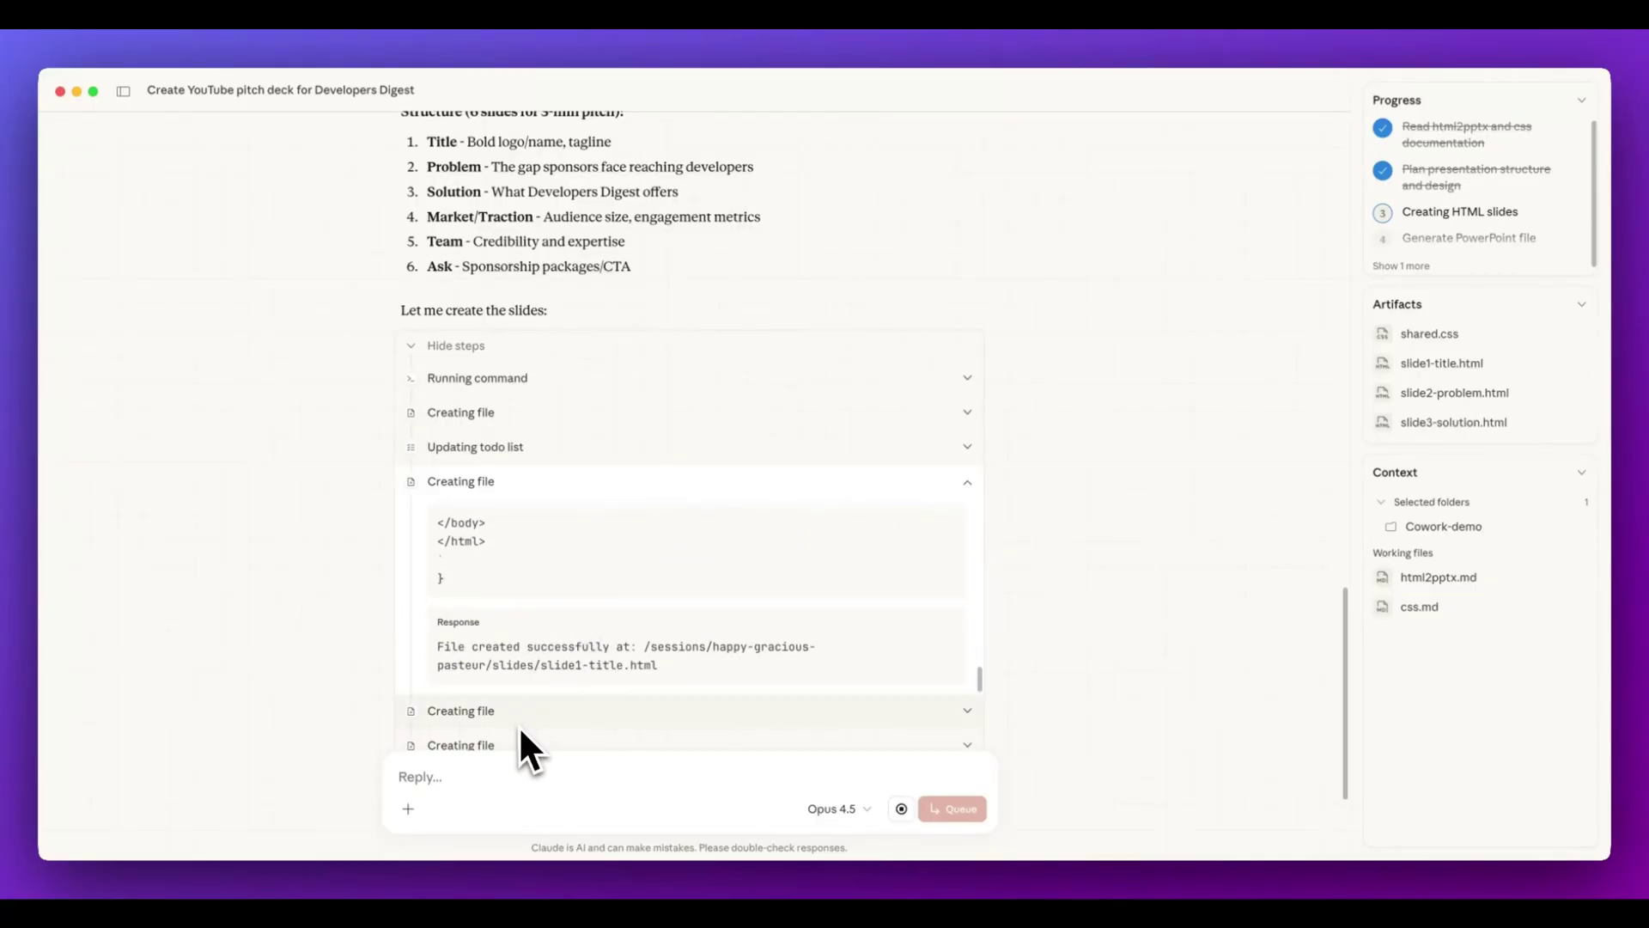
{"action": "left_click", "coordinate": [519, 713]}
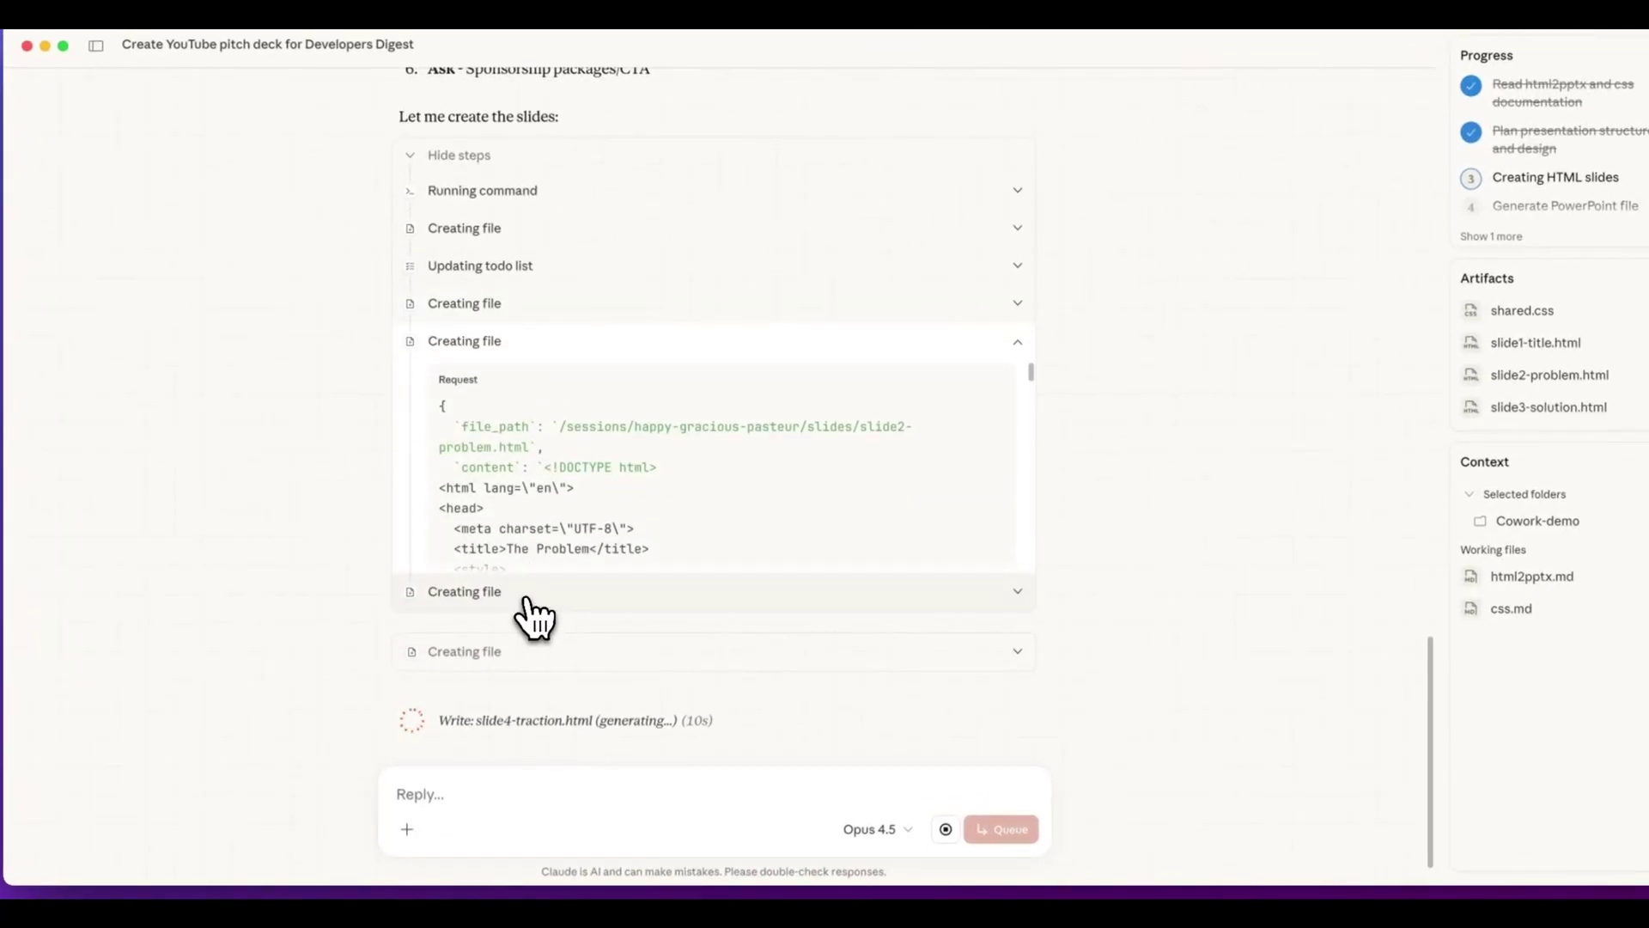
{"action": "left_click", "coordinate": [526, 599]}
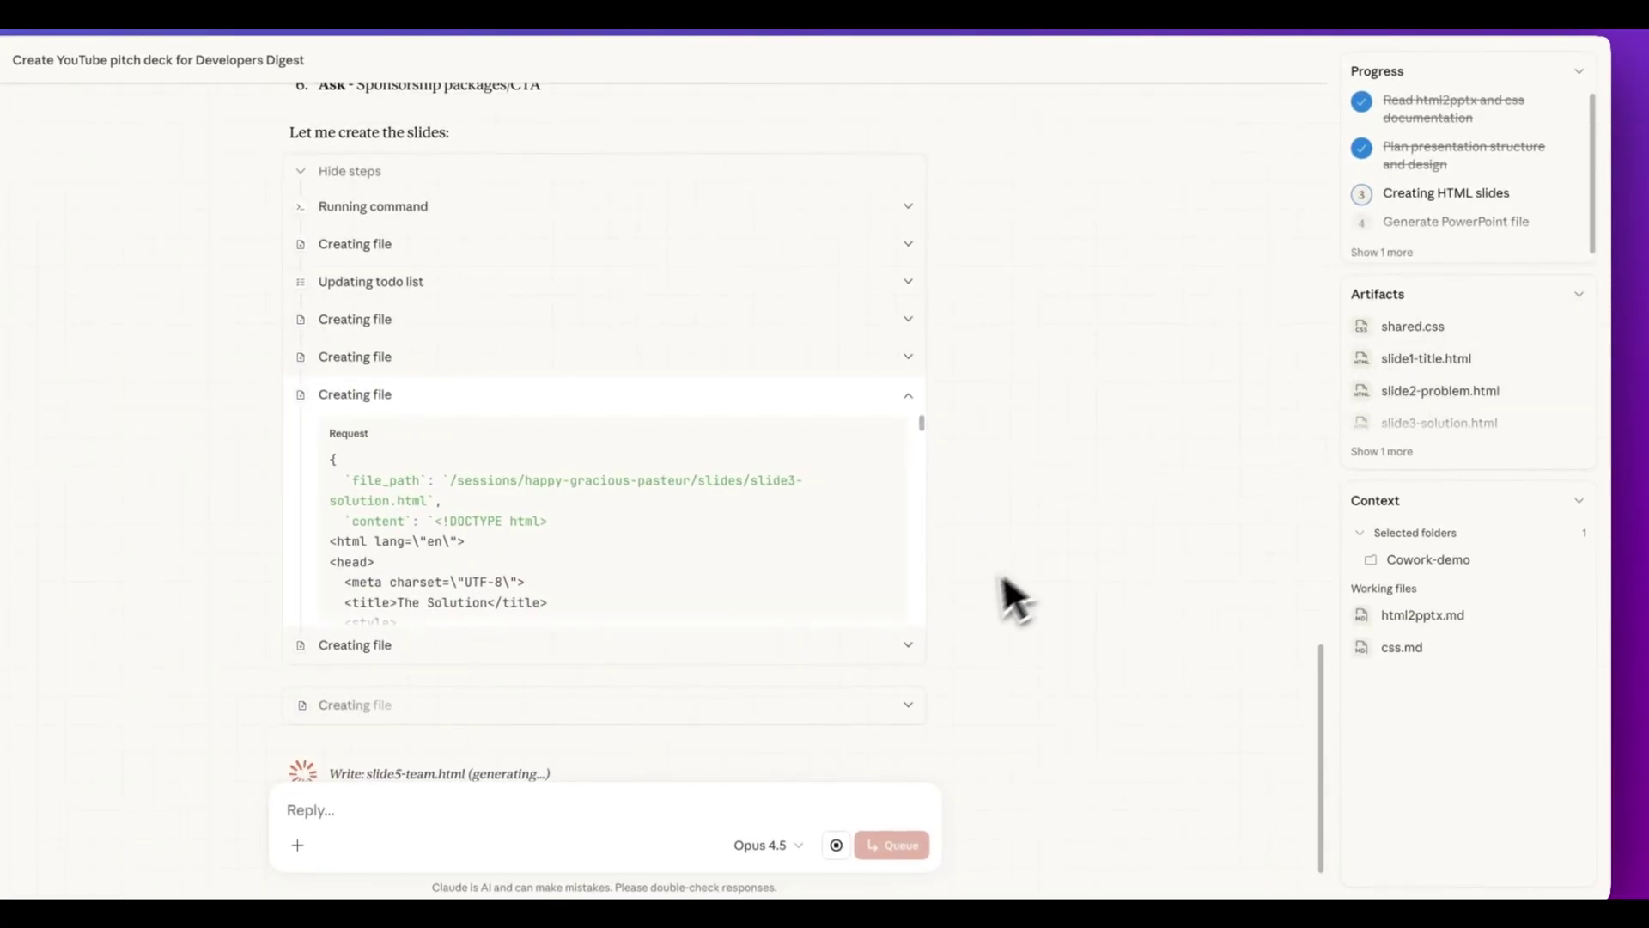
- Preview slide1-title, slide2-problem and slide3-solution artifacts, allowing each, then slide4-traction
{"action": "left_click", "coordinate": [1441, 364]}
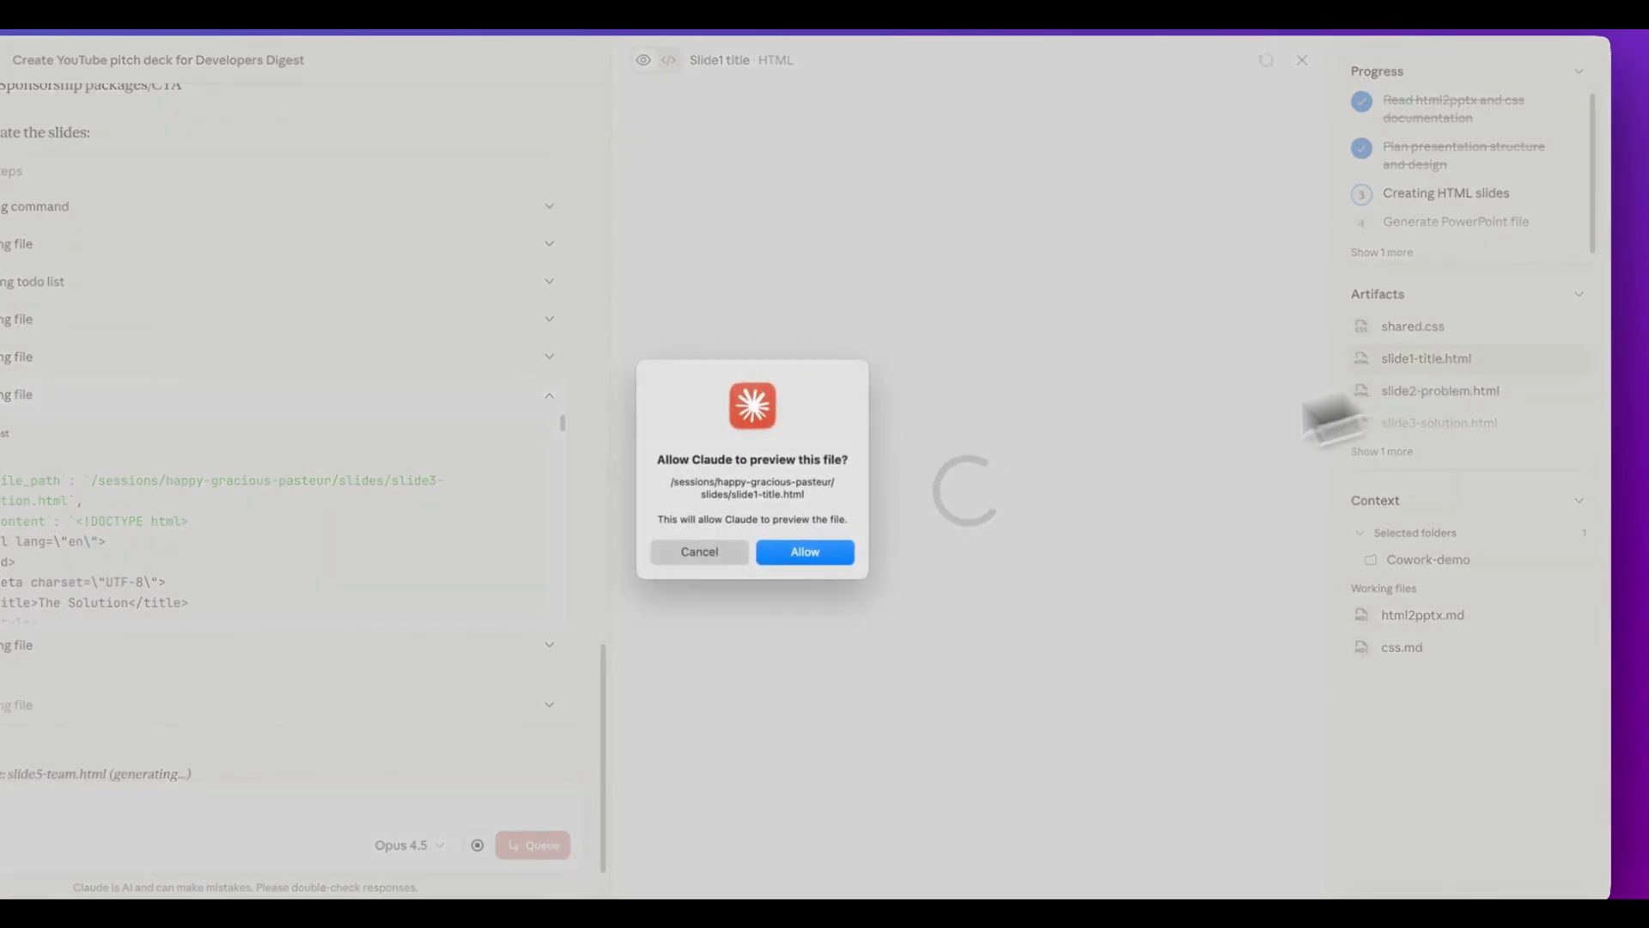
{"action": "left_click", "coordinate": [871, 559]}
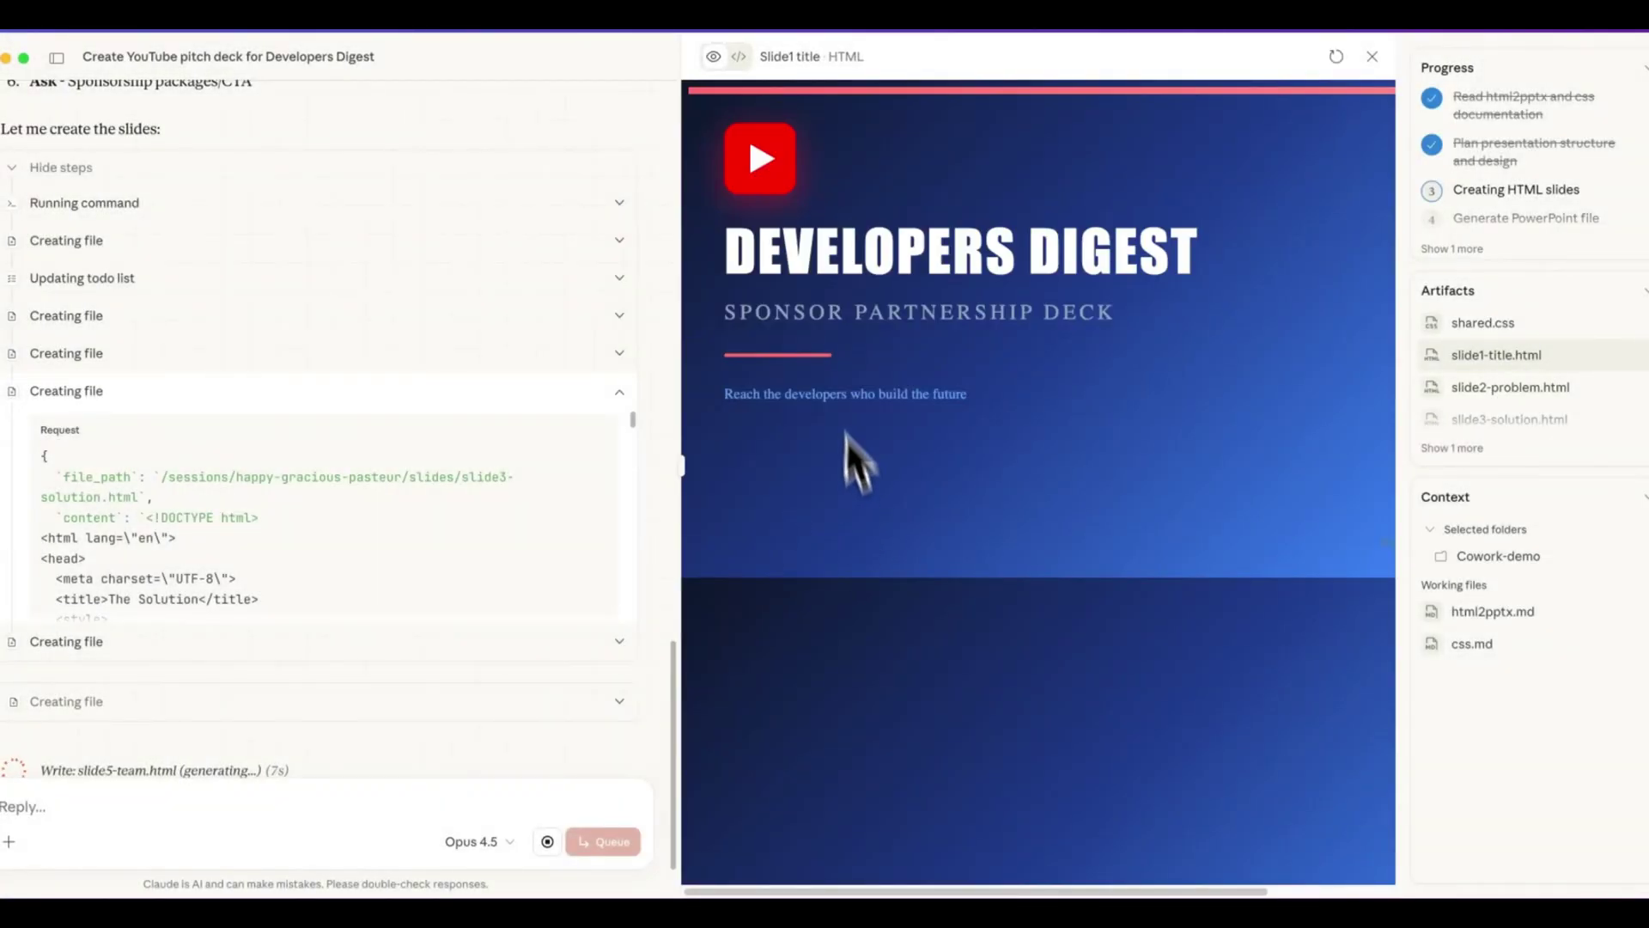
{"action": "left_click", "coordinate": [1484, 387]}
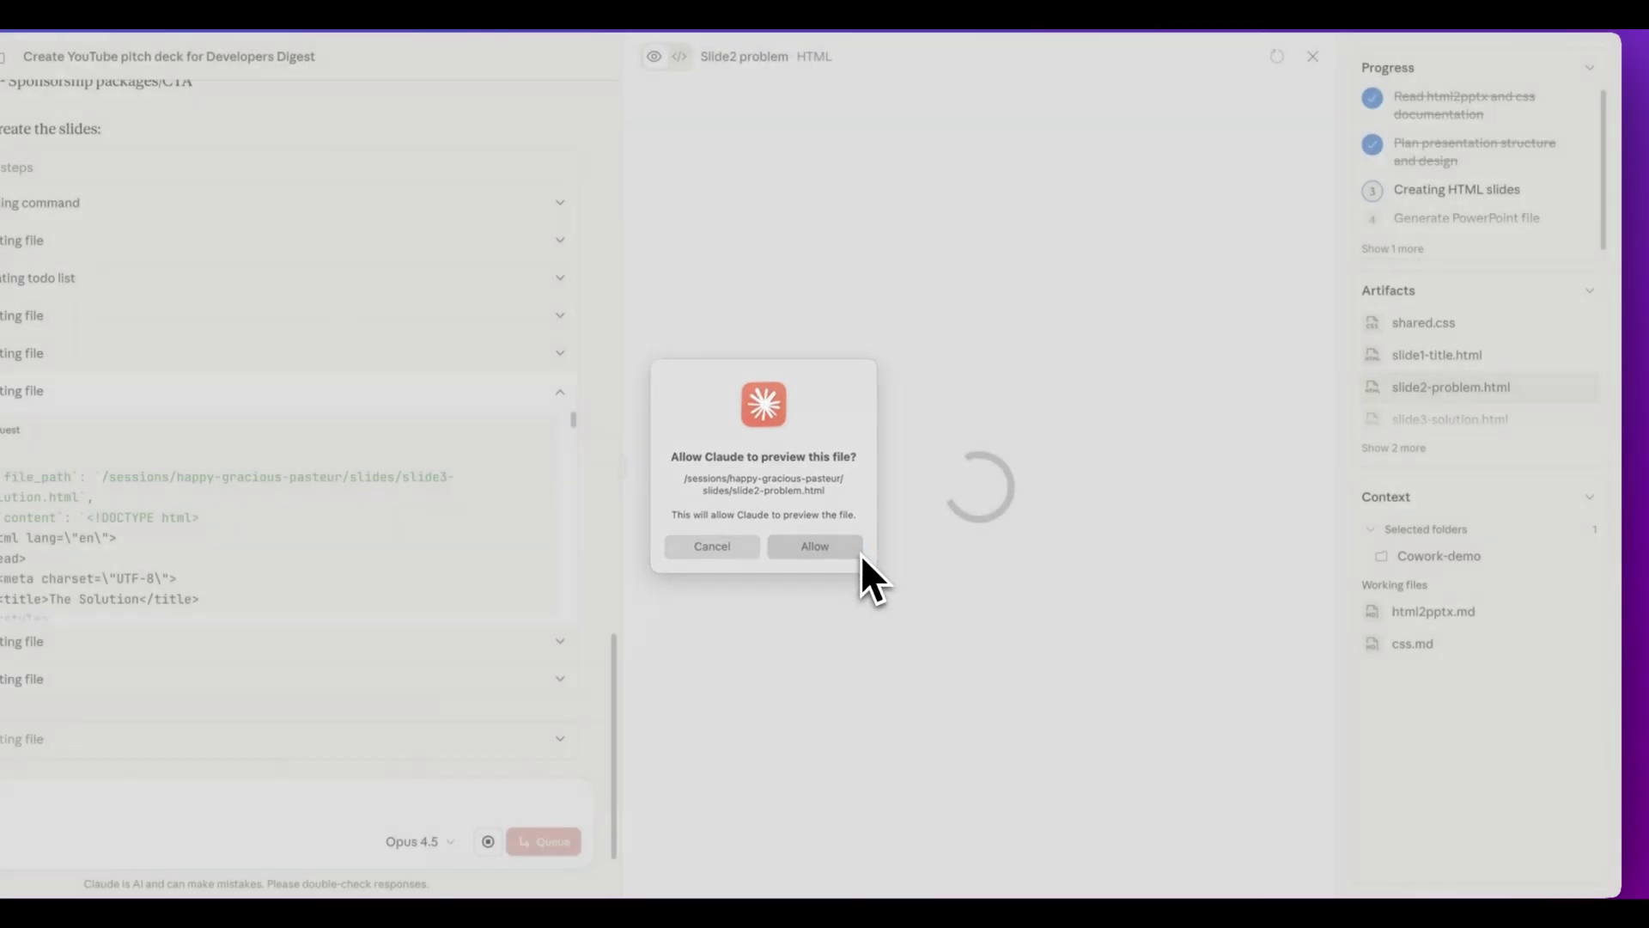
{"action": "left_click", "coordinate": [857, 550]}
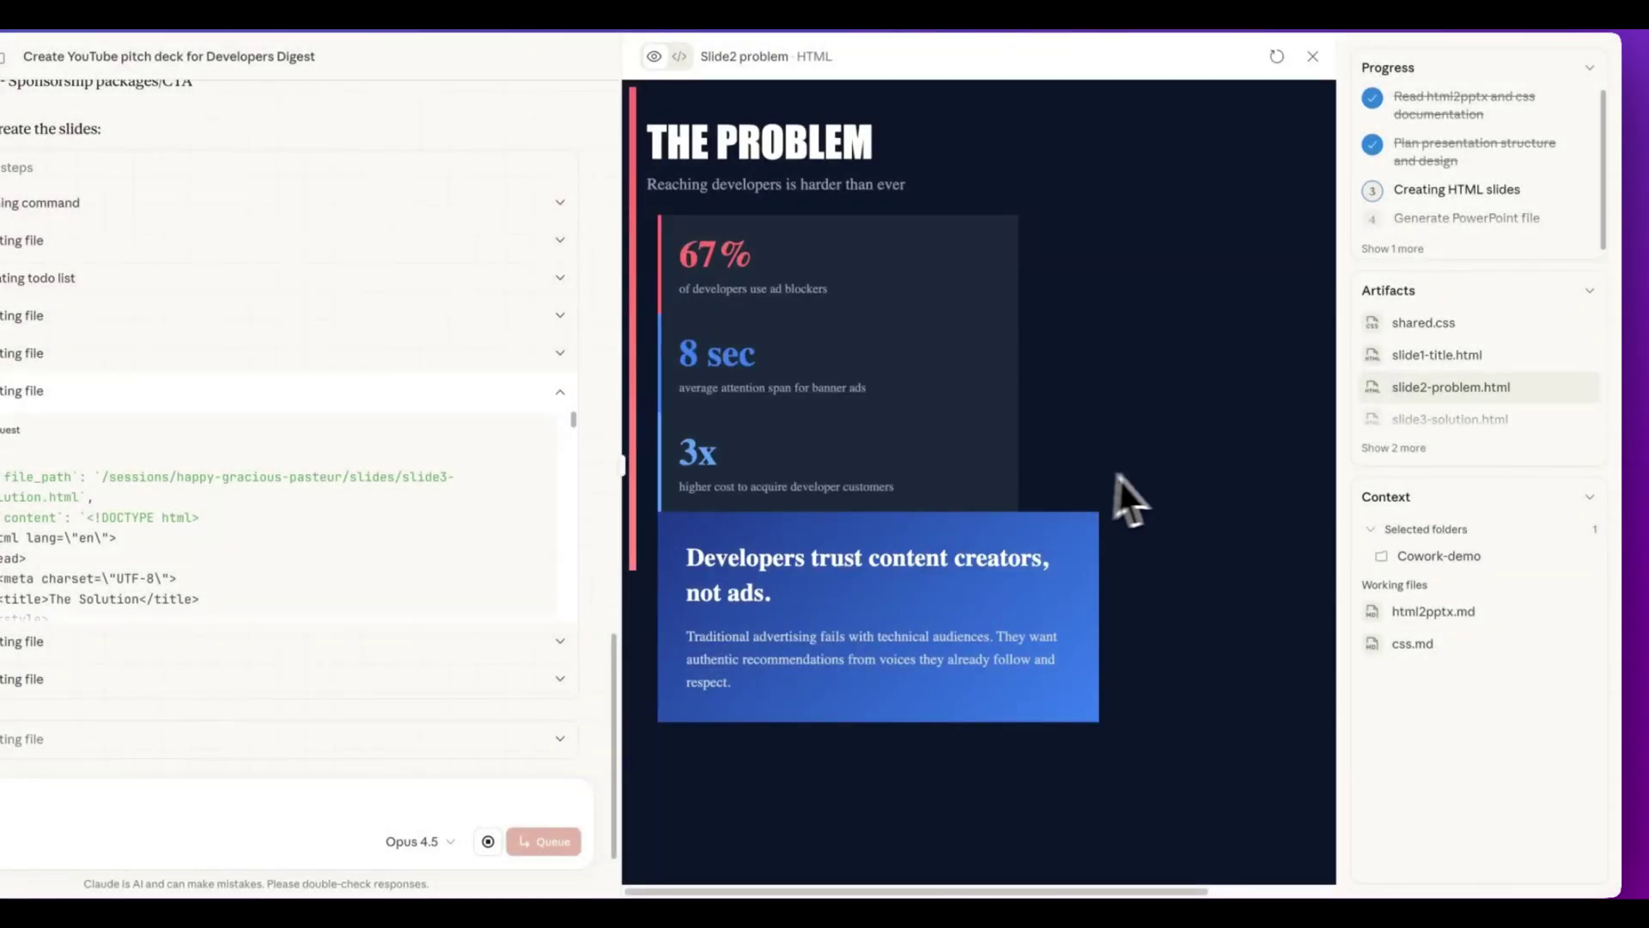
{"action": "left_click", "coordinate": [1479, 421]}
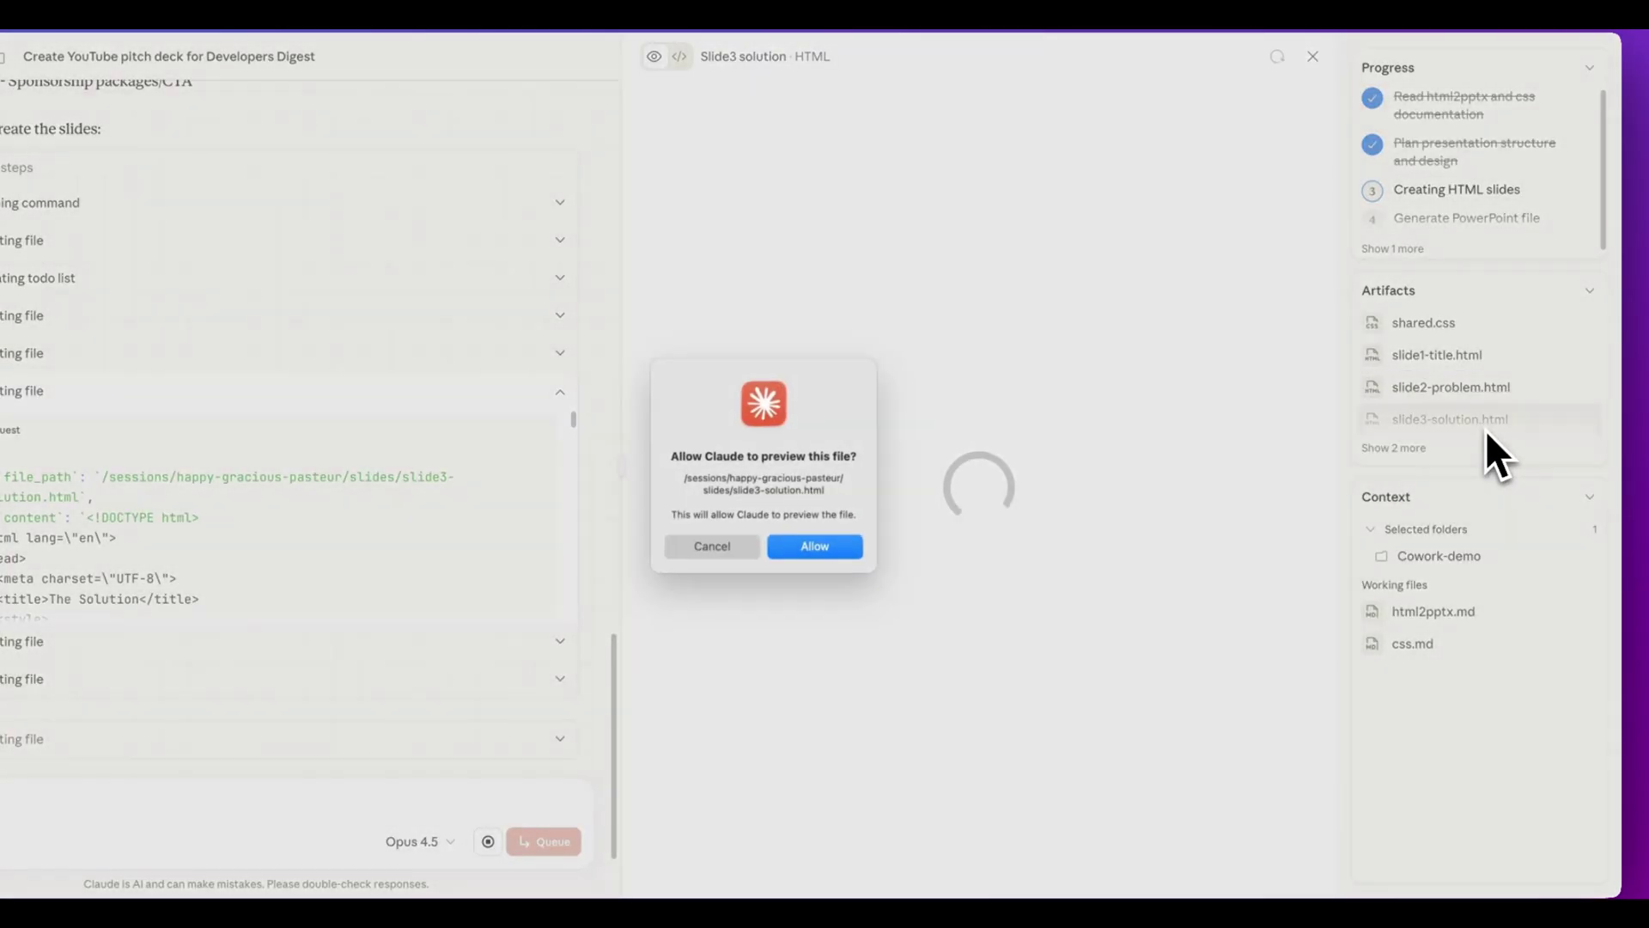
{"action": "left_click", "coordinate": [816, 545]}
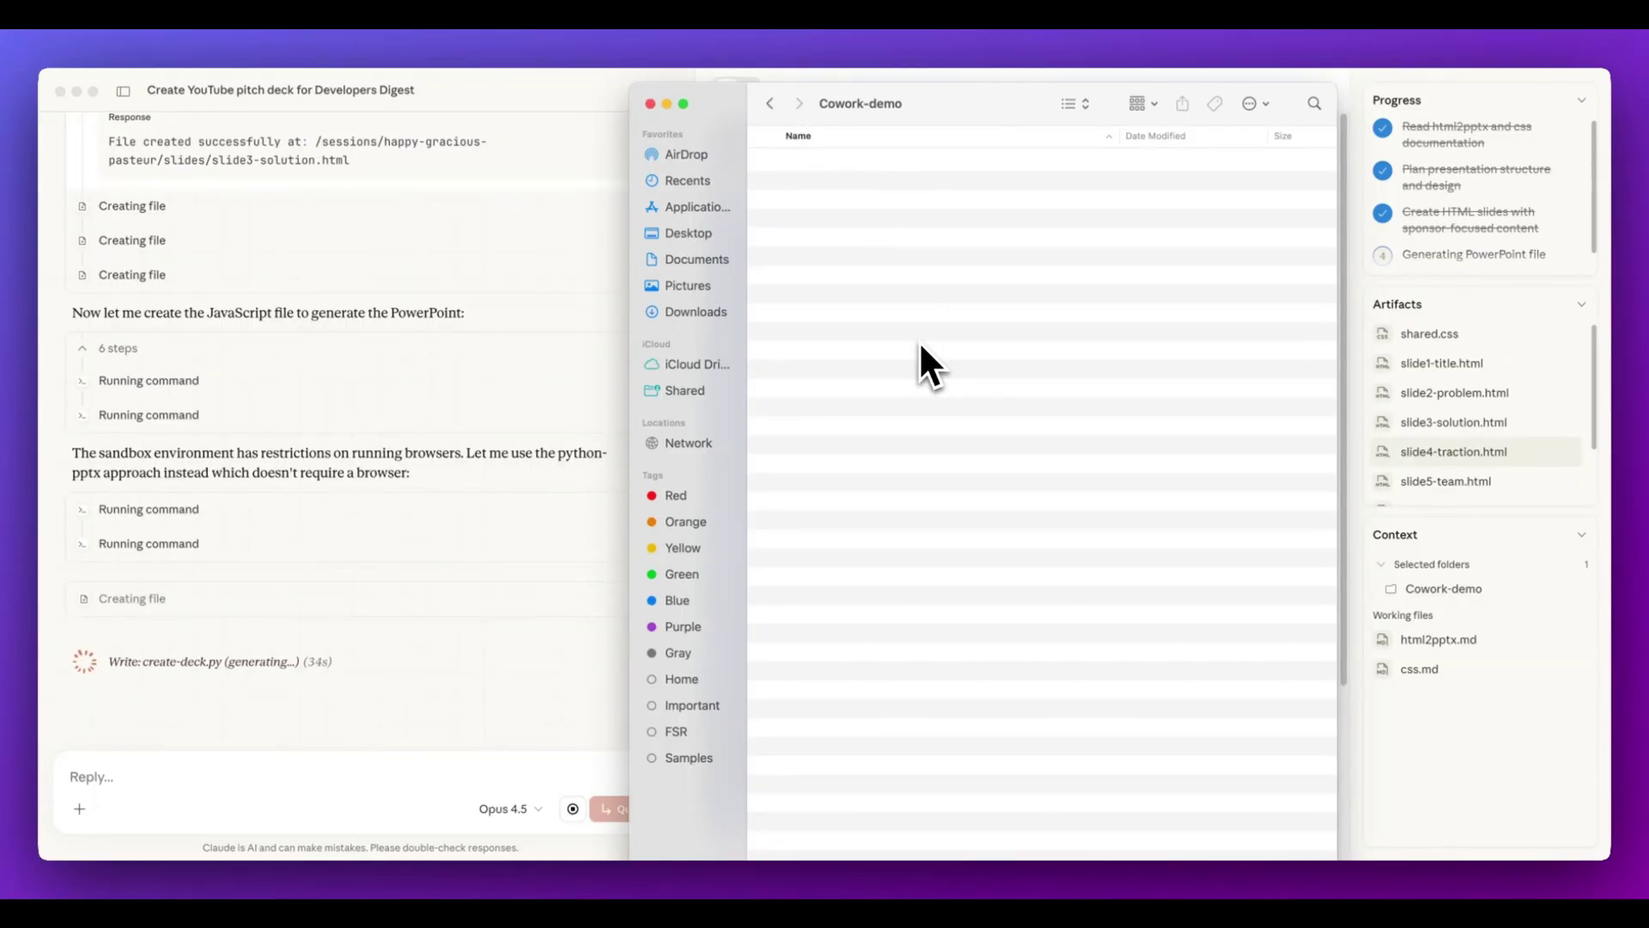
{"action": "scroll", "coordinate": [533, 296], "scroll_direction": "up", "scroll_amount": 3}
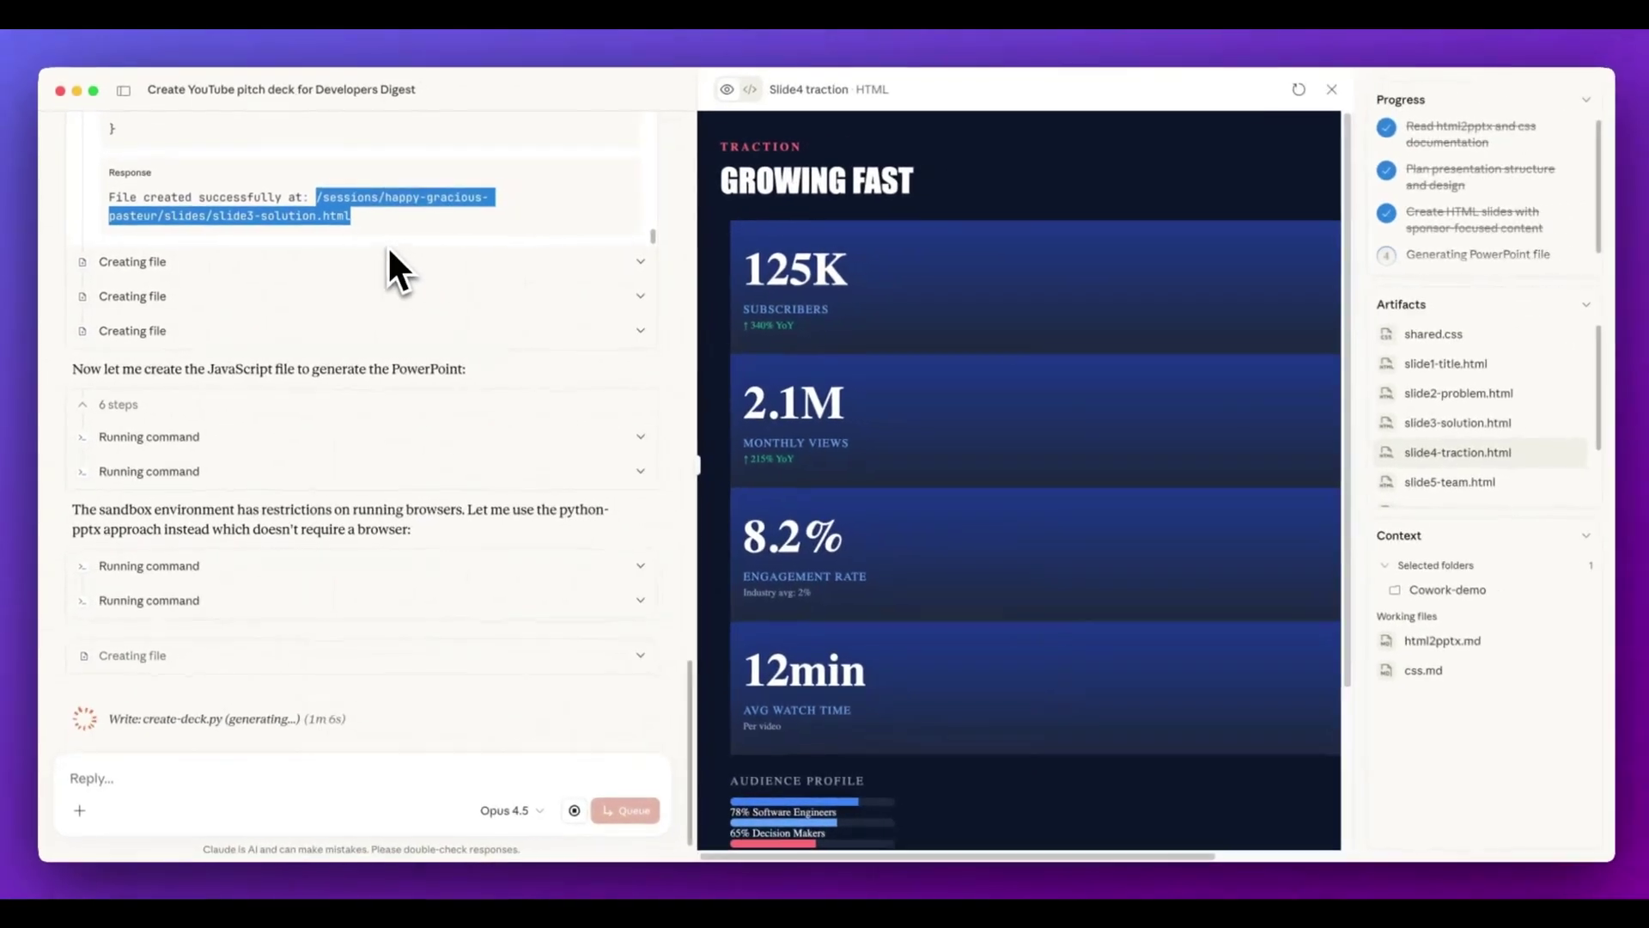
- Inspect the command steps: python-pptx install, updated file code, and slide-to-image conversion
{"action": "scroll", "coordinate": [484, 417], "scroll_direction": "down", "scroll_amount": 2}
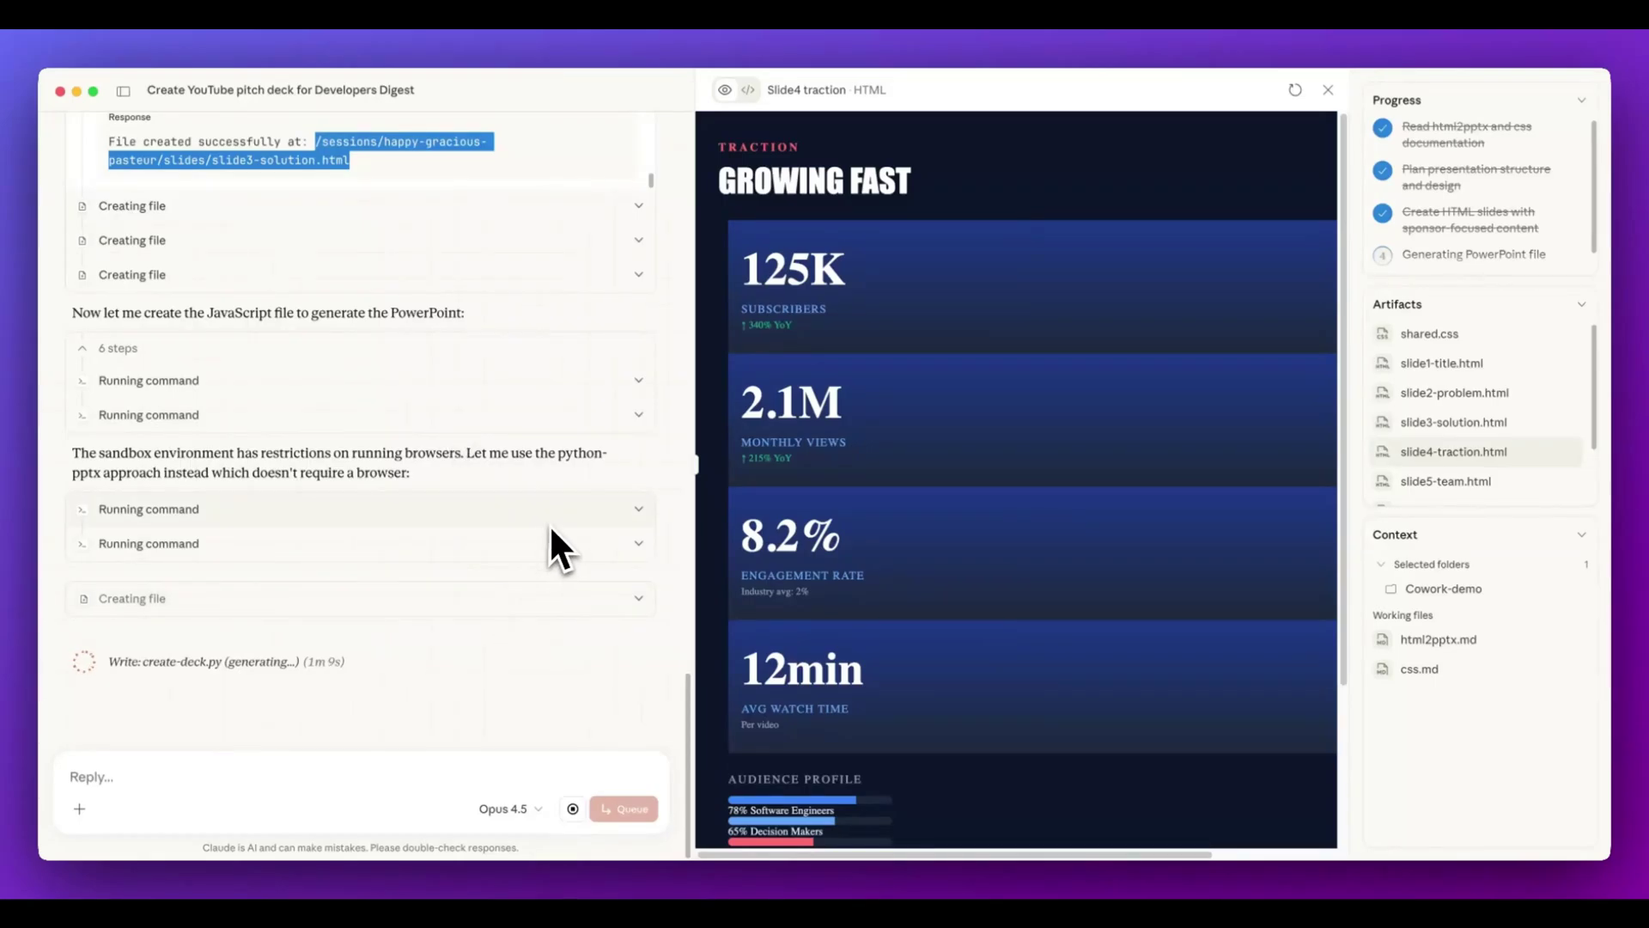
{"action": "left_click", "coordinate": [534, 380]}
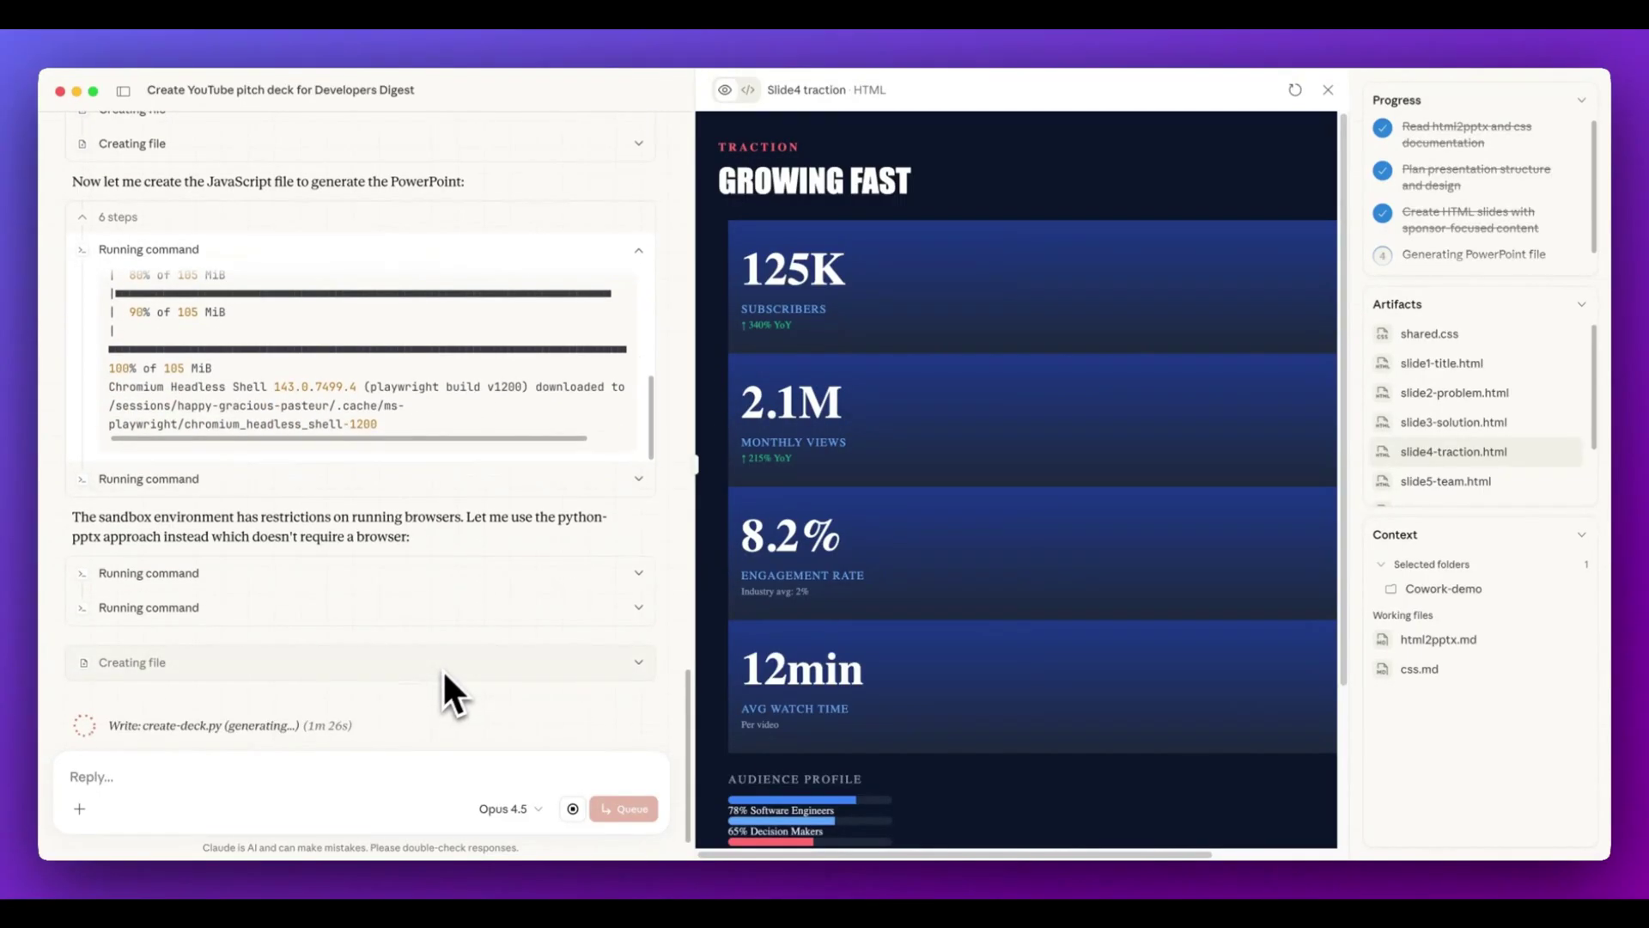
{"action": "left_click", "coordinate": [485, 581]}
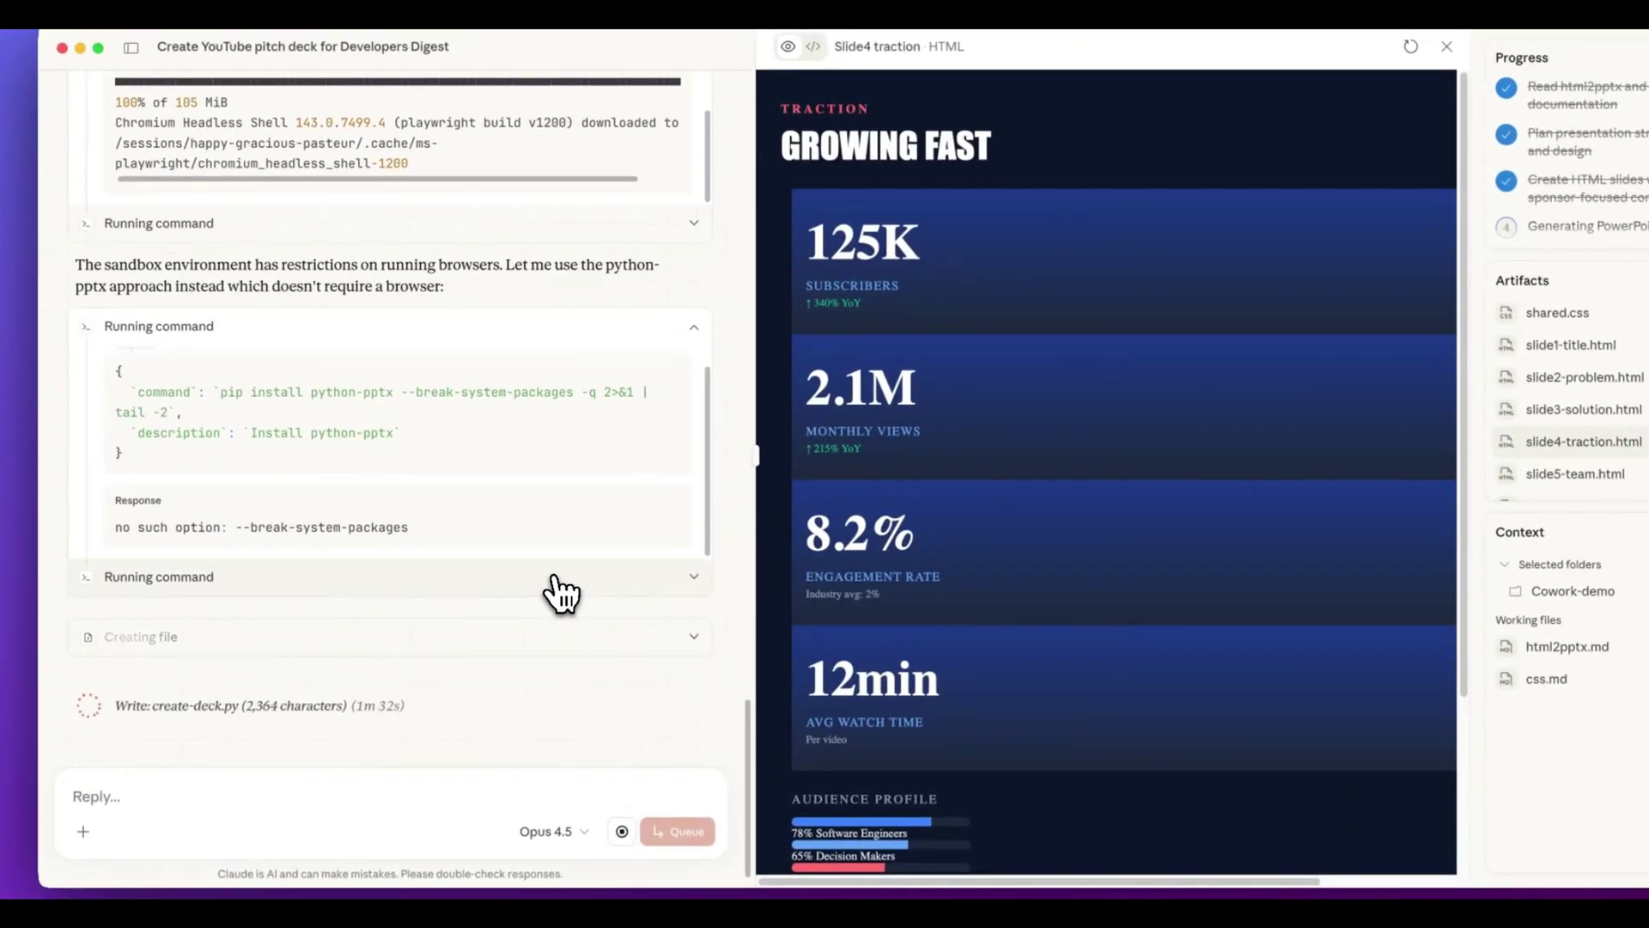
{"action": "left_click", "coordinate": [554, 576]}
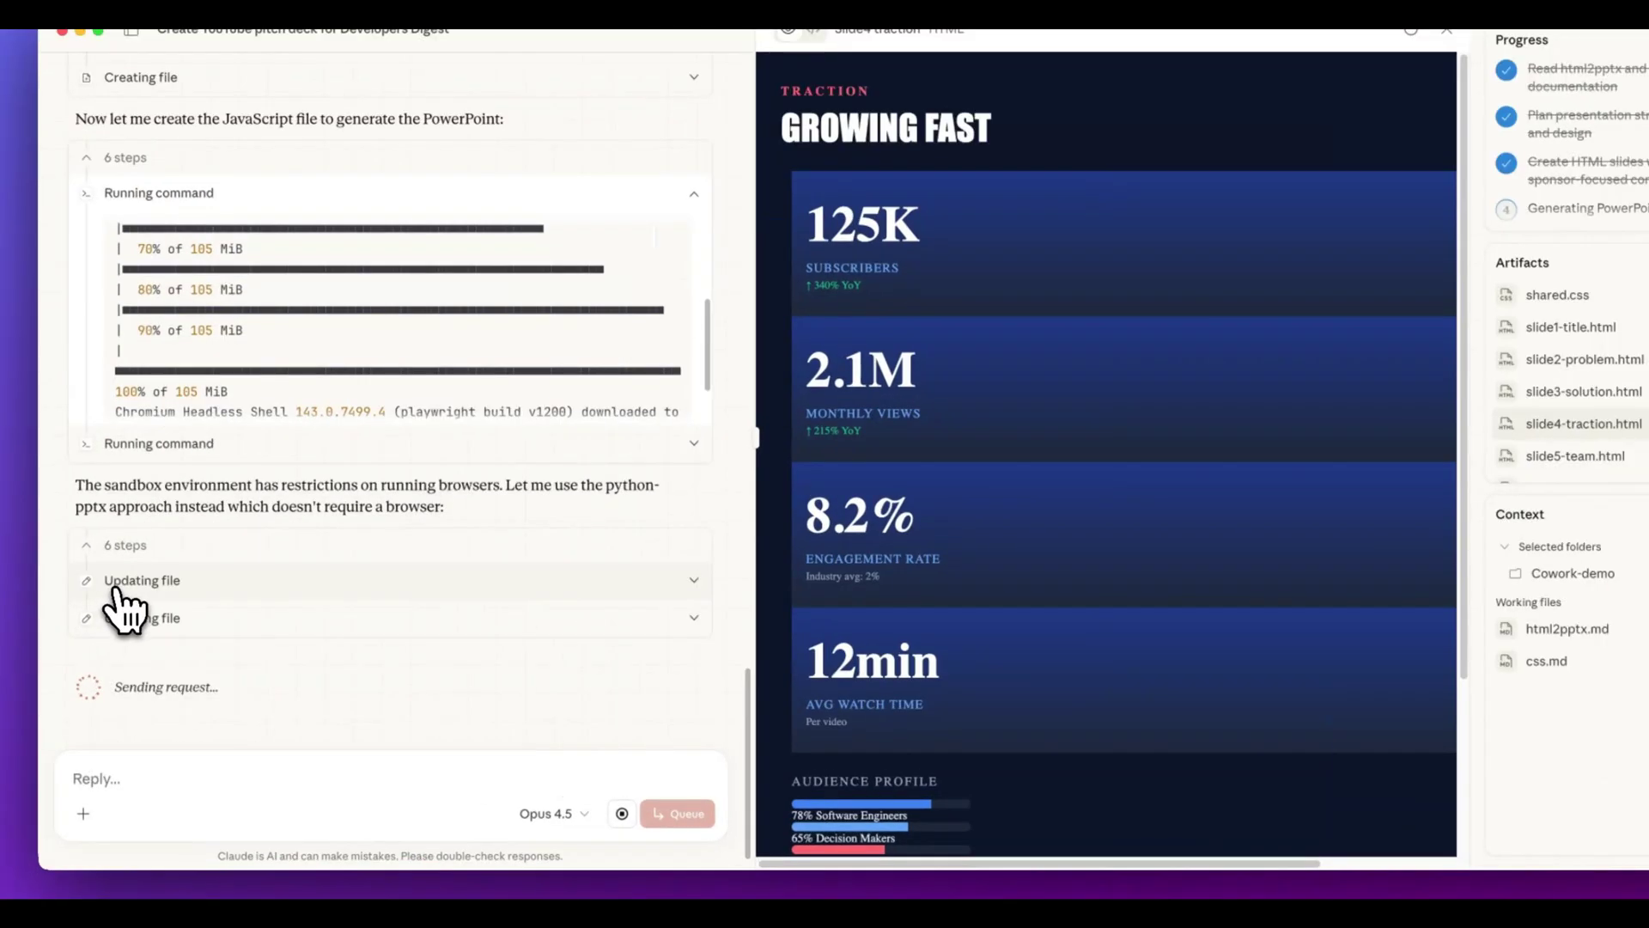
{"action": "left_click", "coordinate": [112, 596]}
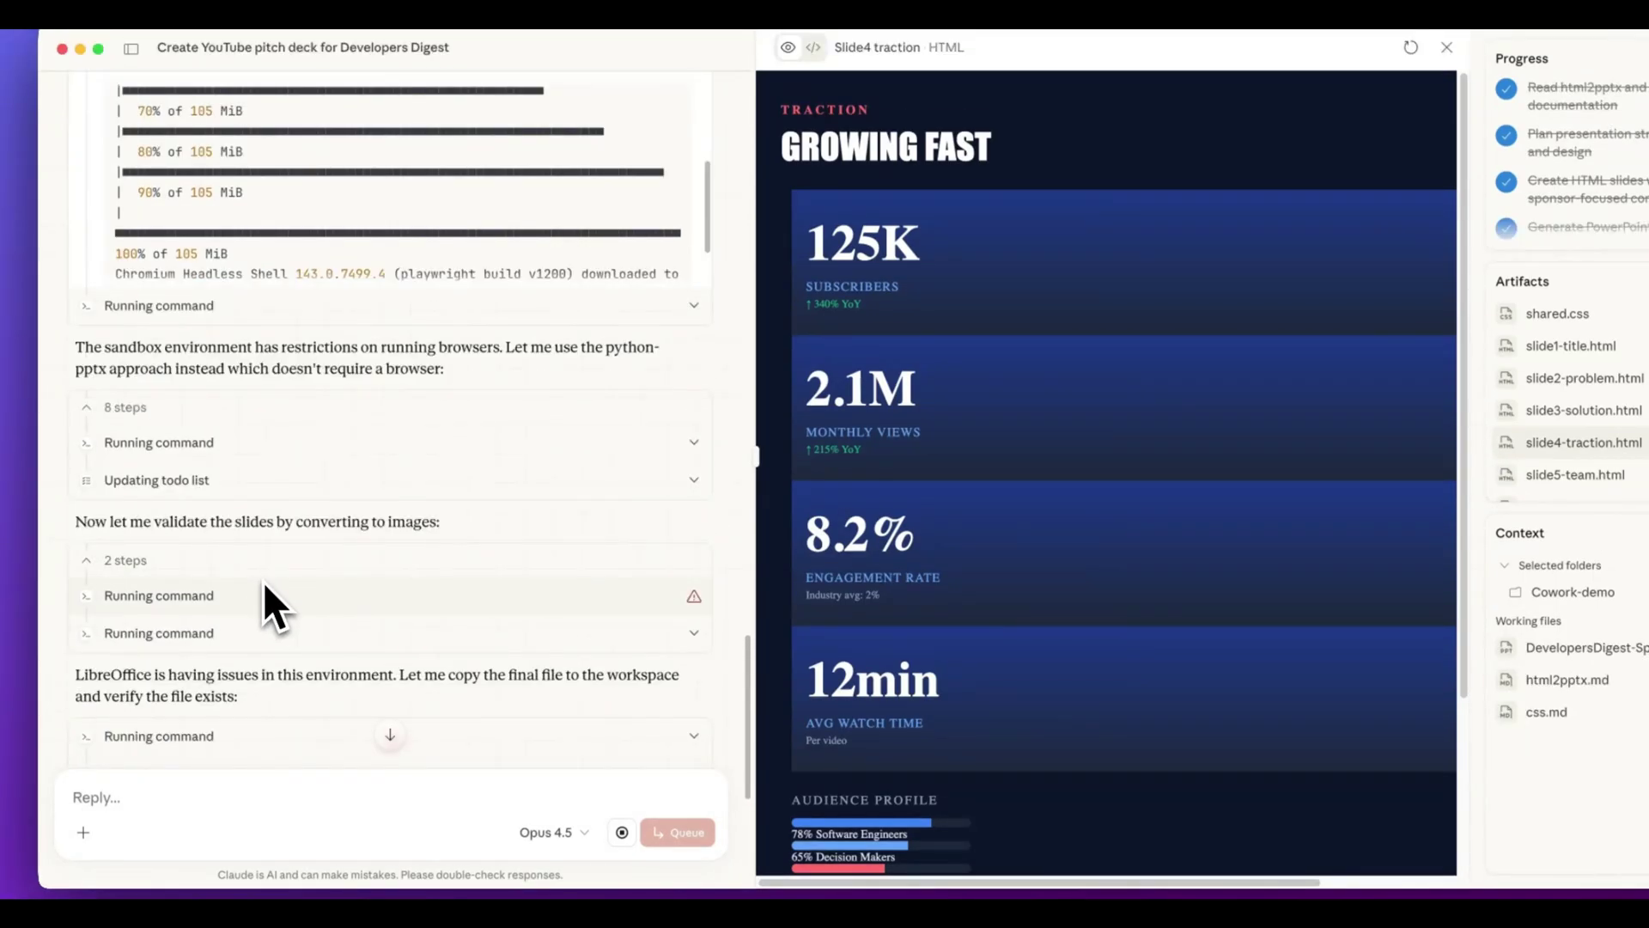
{"action": "left_click", "coordinate": [260, 636]}
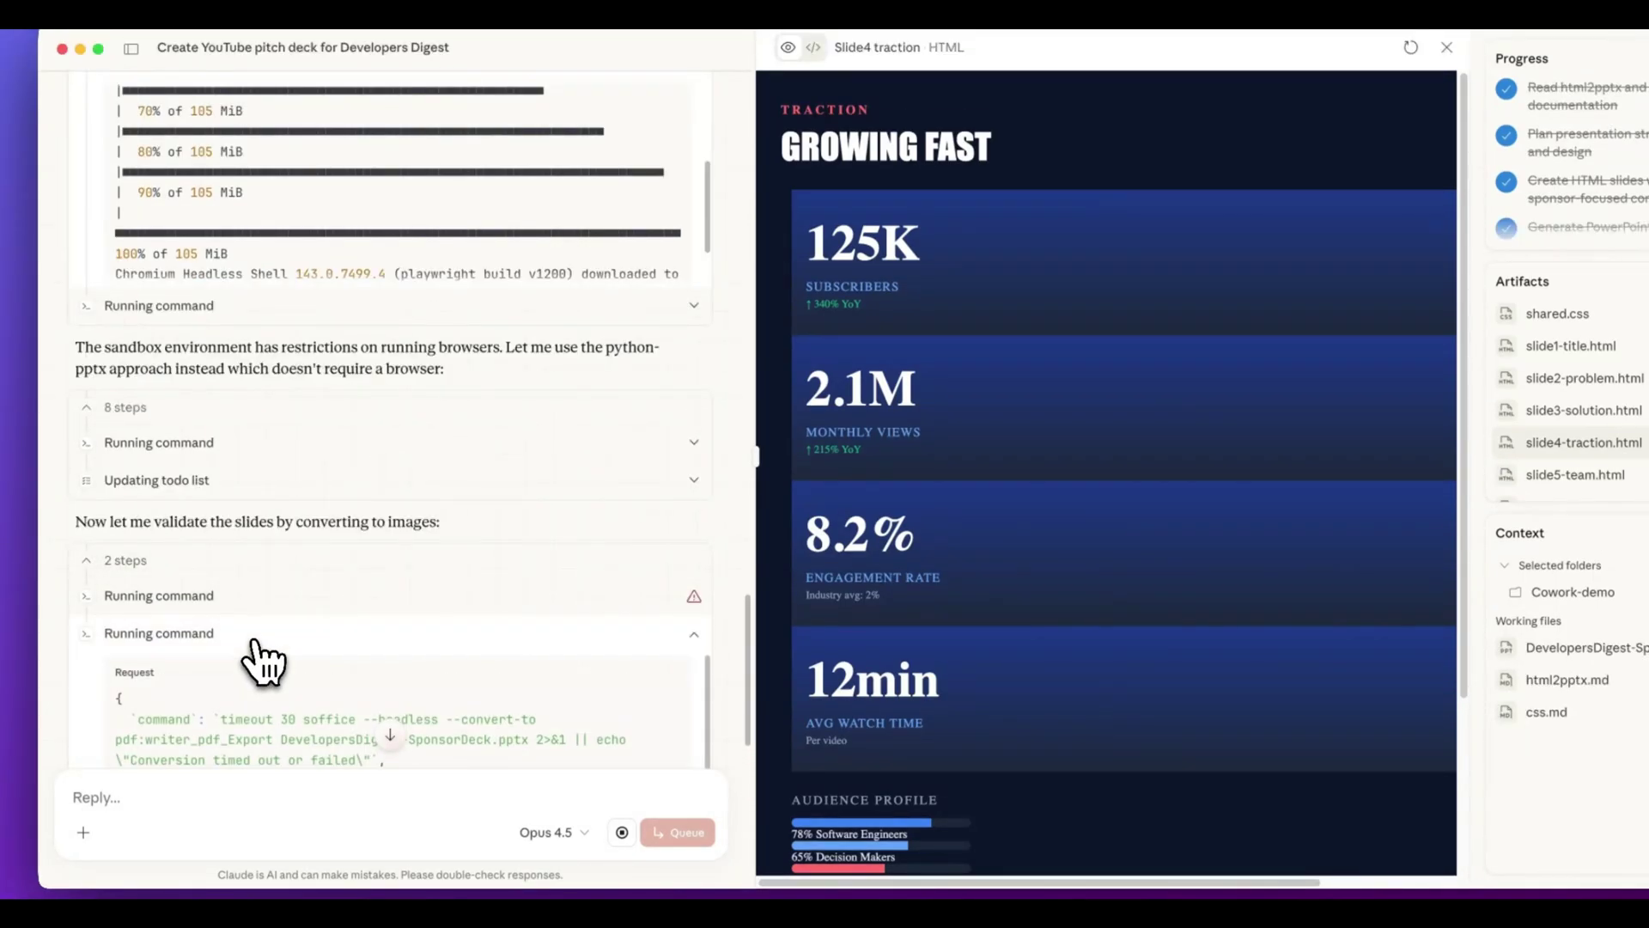
{"action": "scroll", "coordinate": [260, 641], "scroll_direction": "down", "scroll_amount": 3}
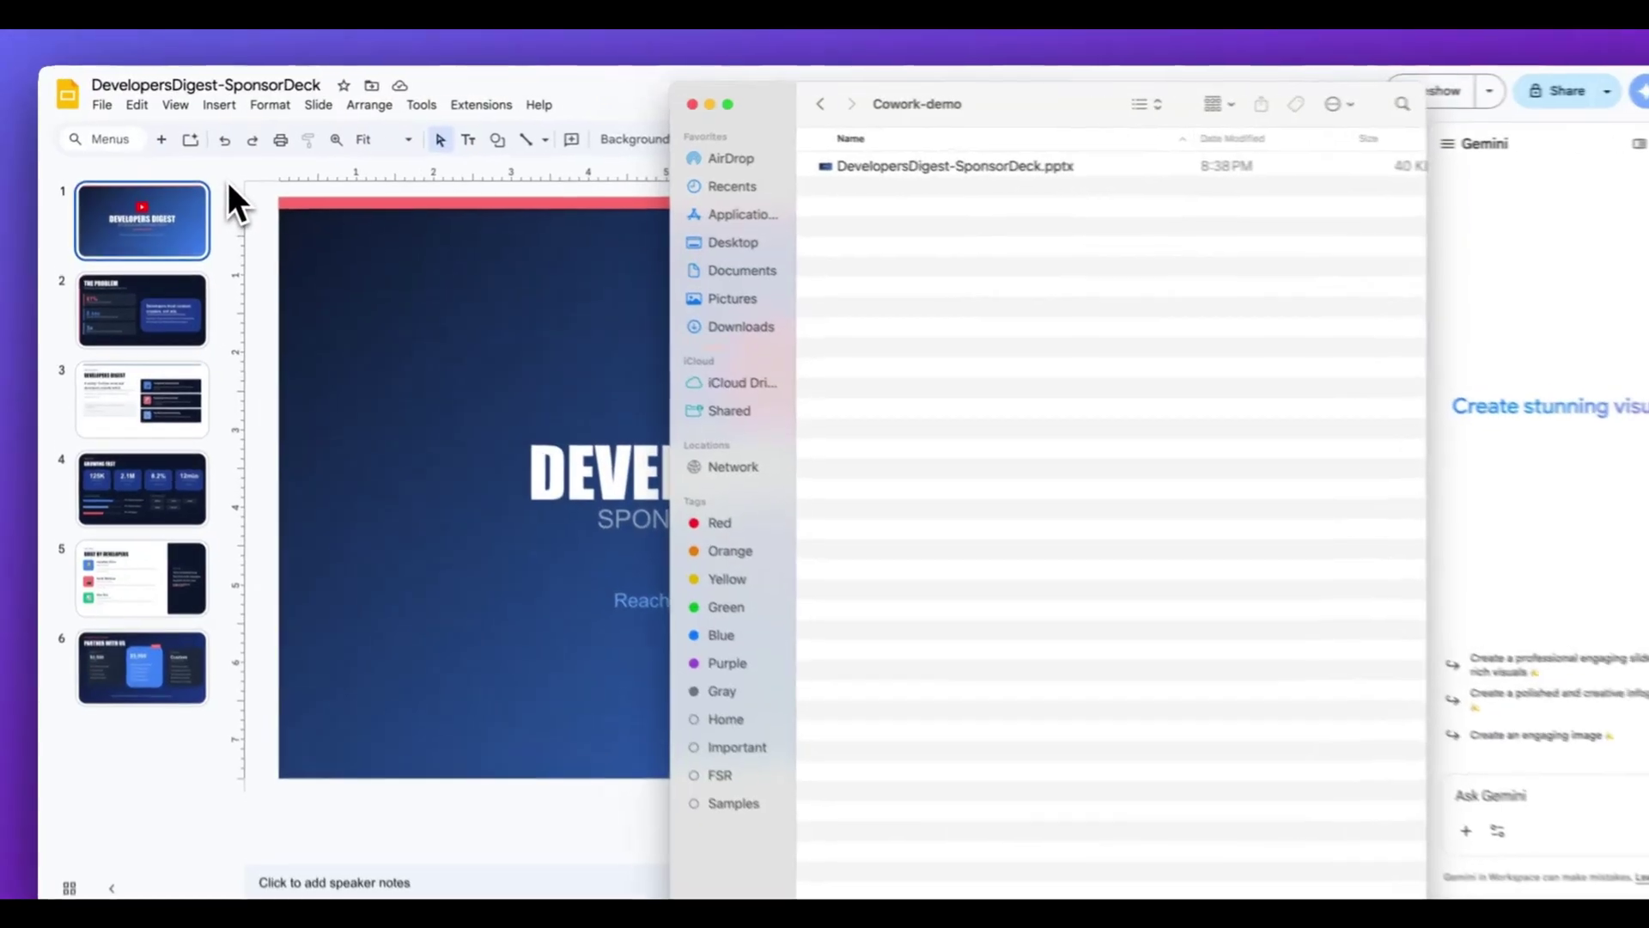
- Bring the deck forward, view slides 2 and 3, and try selecting slide 3's text boxes
{"action": "left_click", "coordinate": [213, 174]}
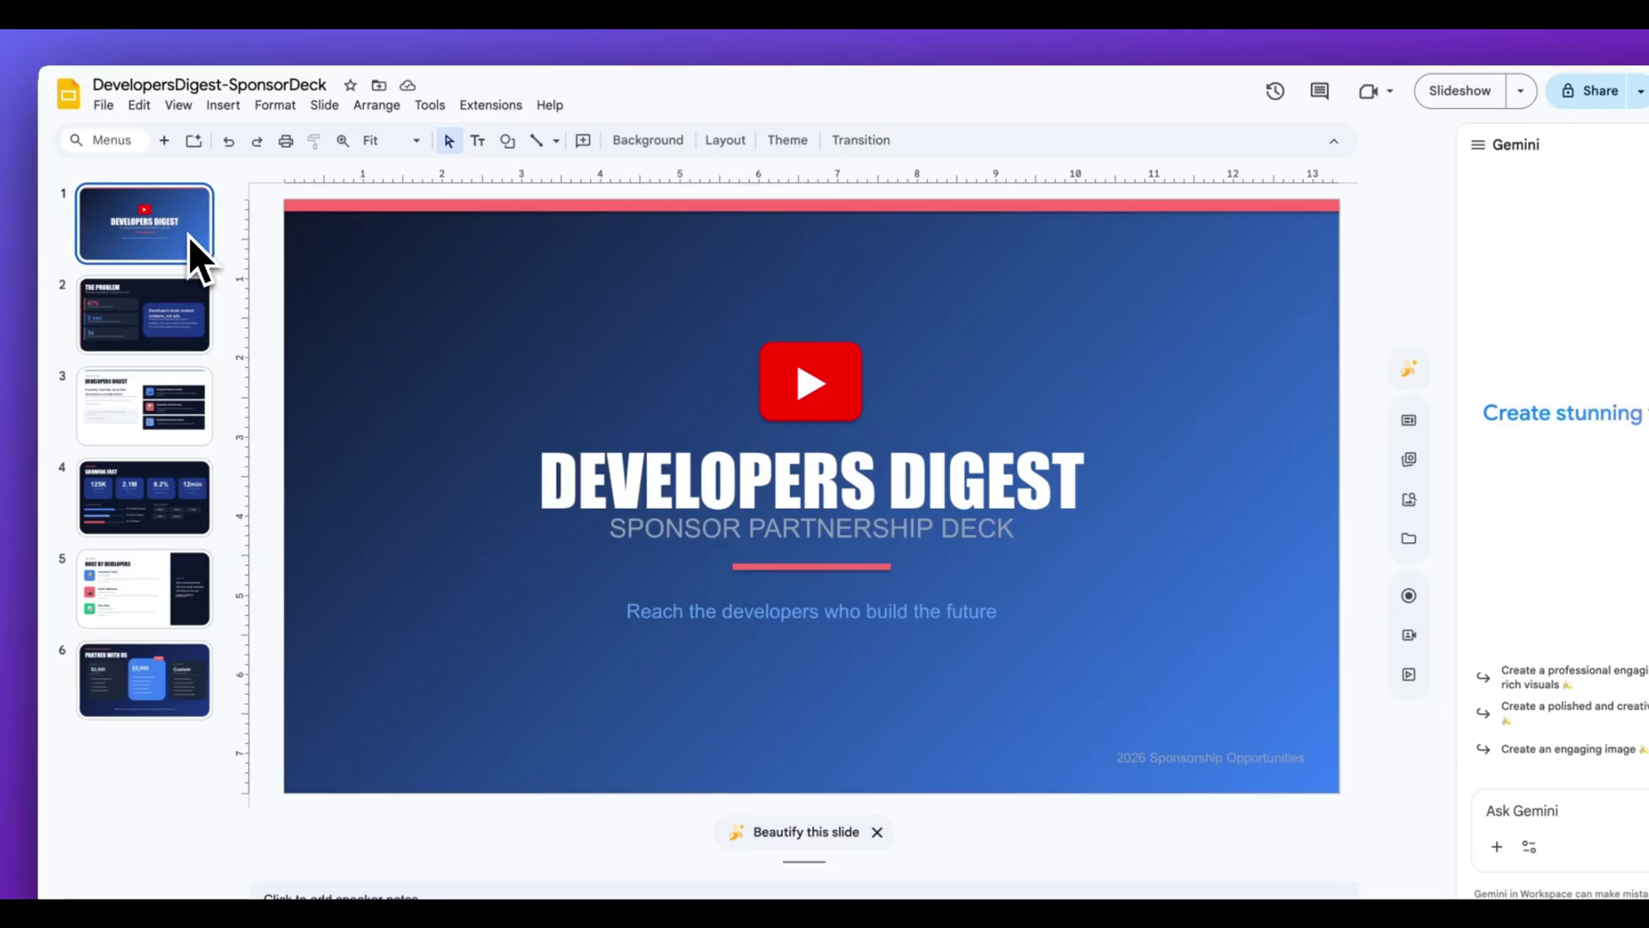
{"action": "left_click", "coordinate": [177, 322]}
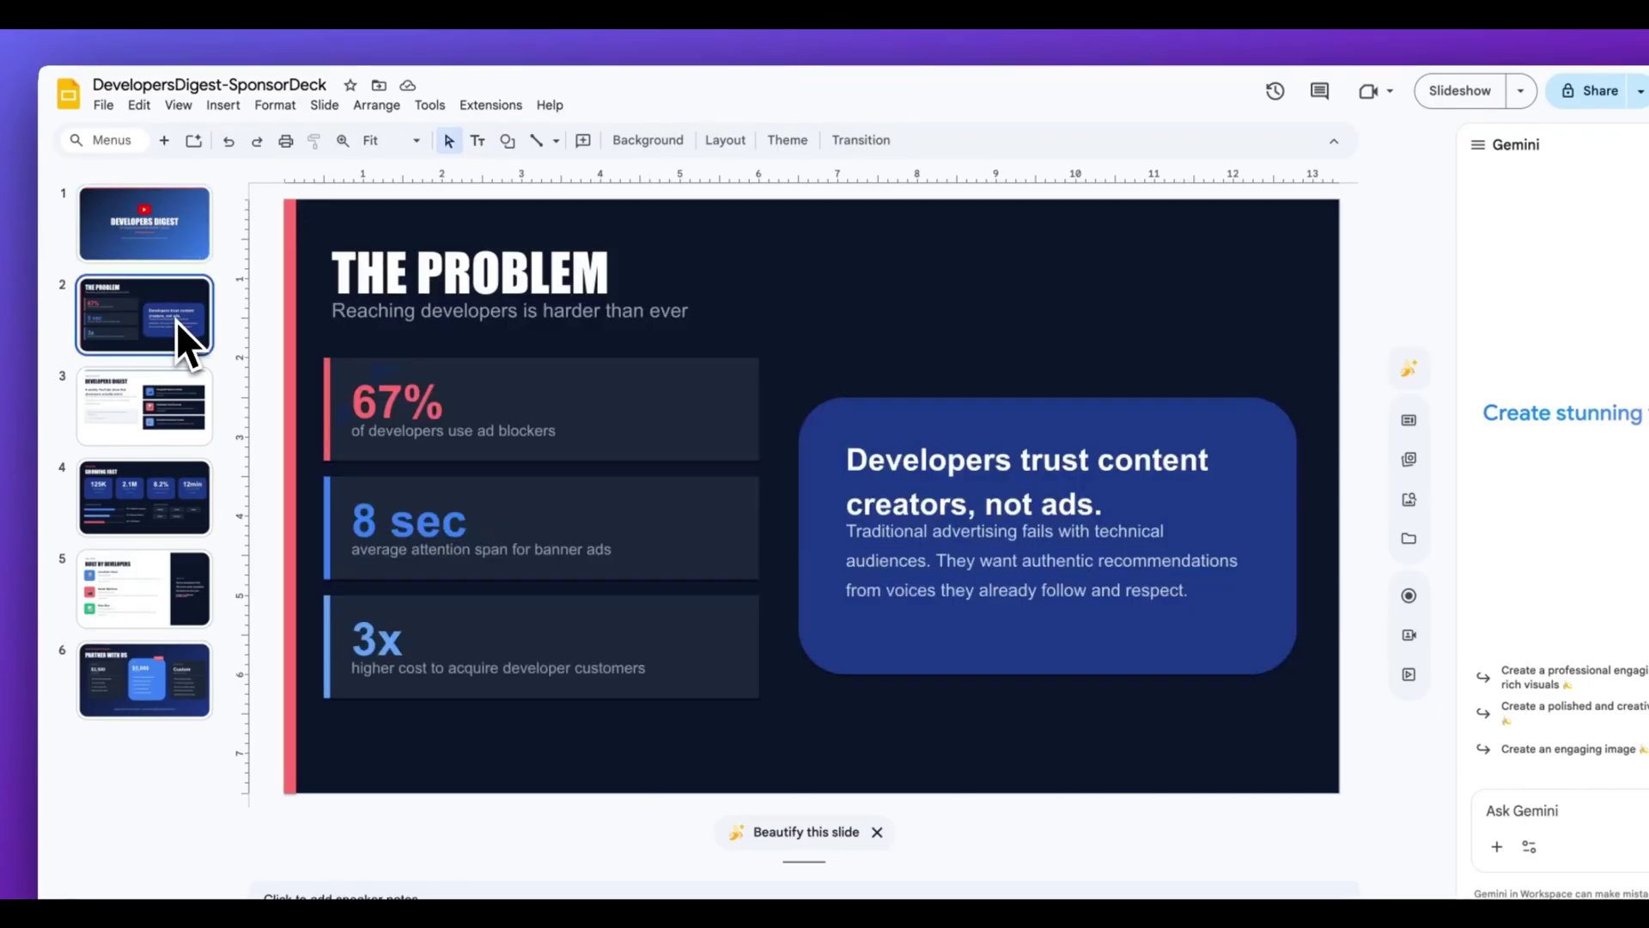
{"action": "left_click", "coordinate": [142, 414]}
{"action": "left_click", "coordinate": [431, 447]}
{"action": "left_click", "coordinate": [508, 592]}
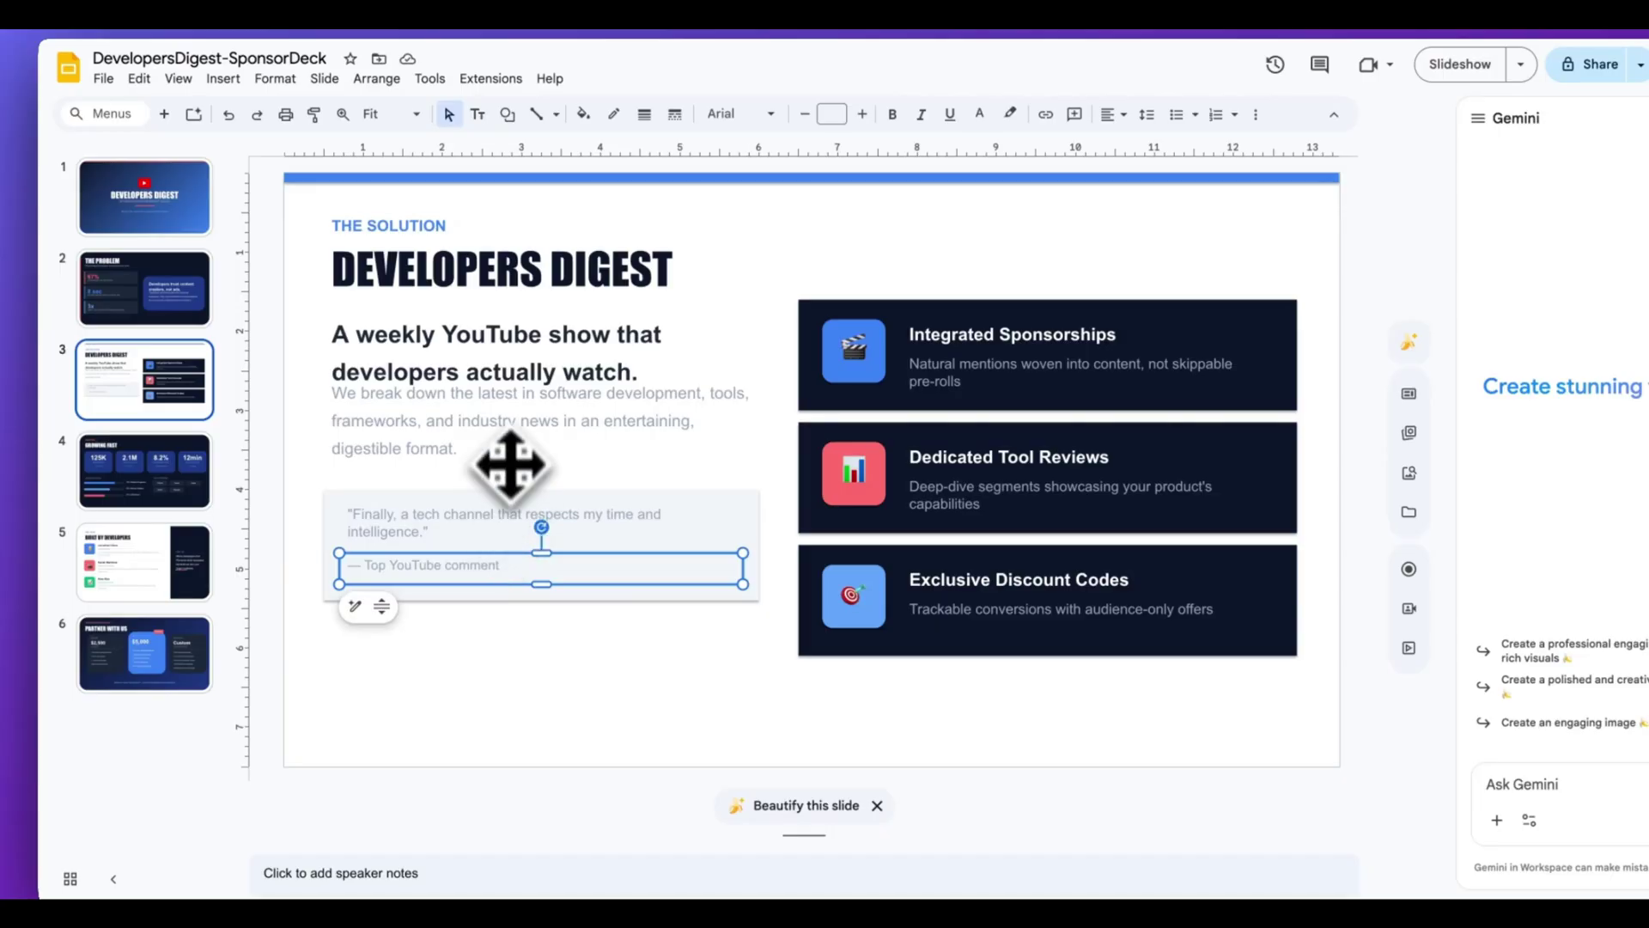
{"action": "left_click", "coordinate": [510, 463]}
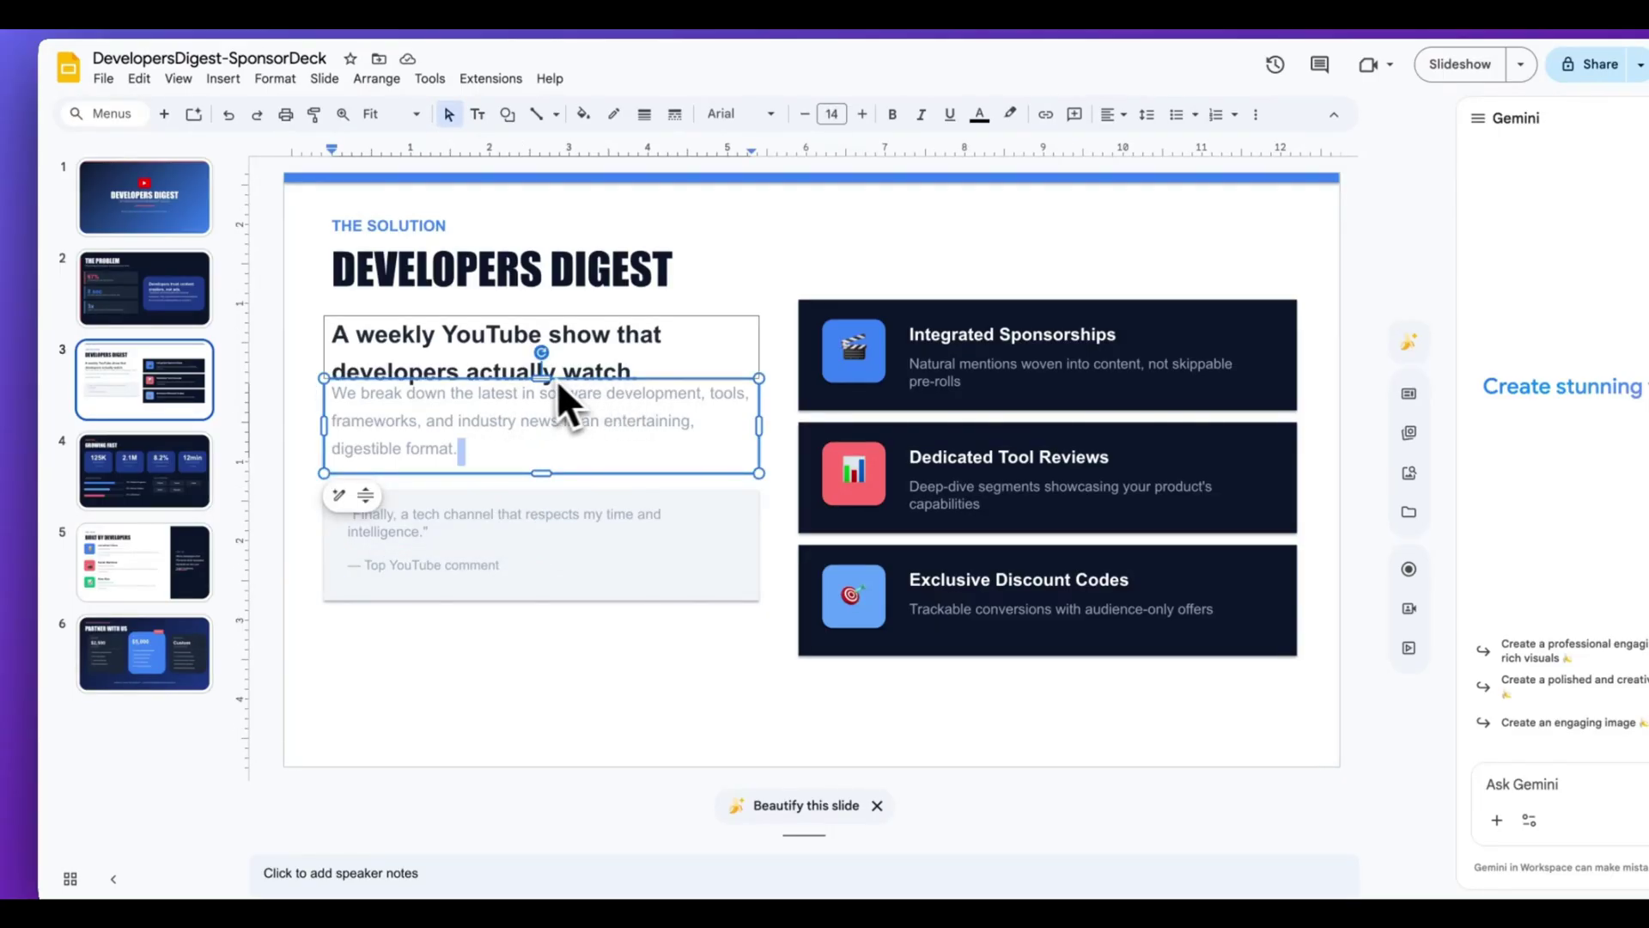
{"action": "left_click", "coordinate": [663, 487]}
- Nudge slide 3's body paragraph slightly down under its heading
{"action": "left_click", "coordinate": [637, 428]}
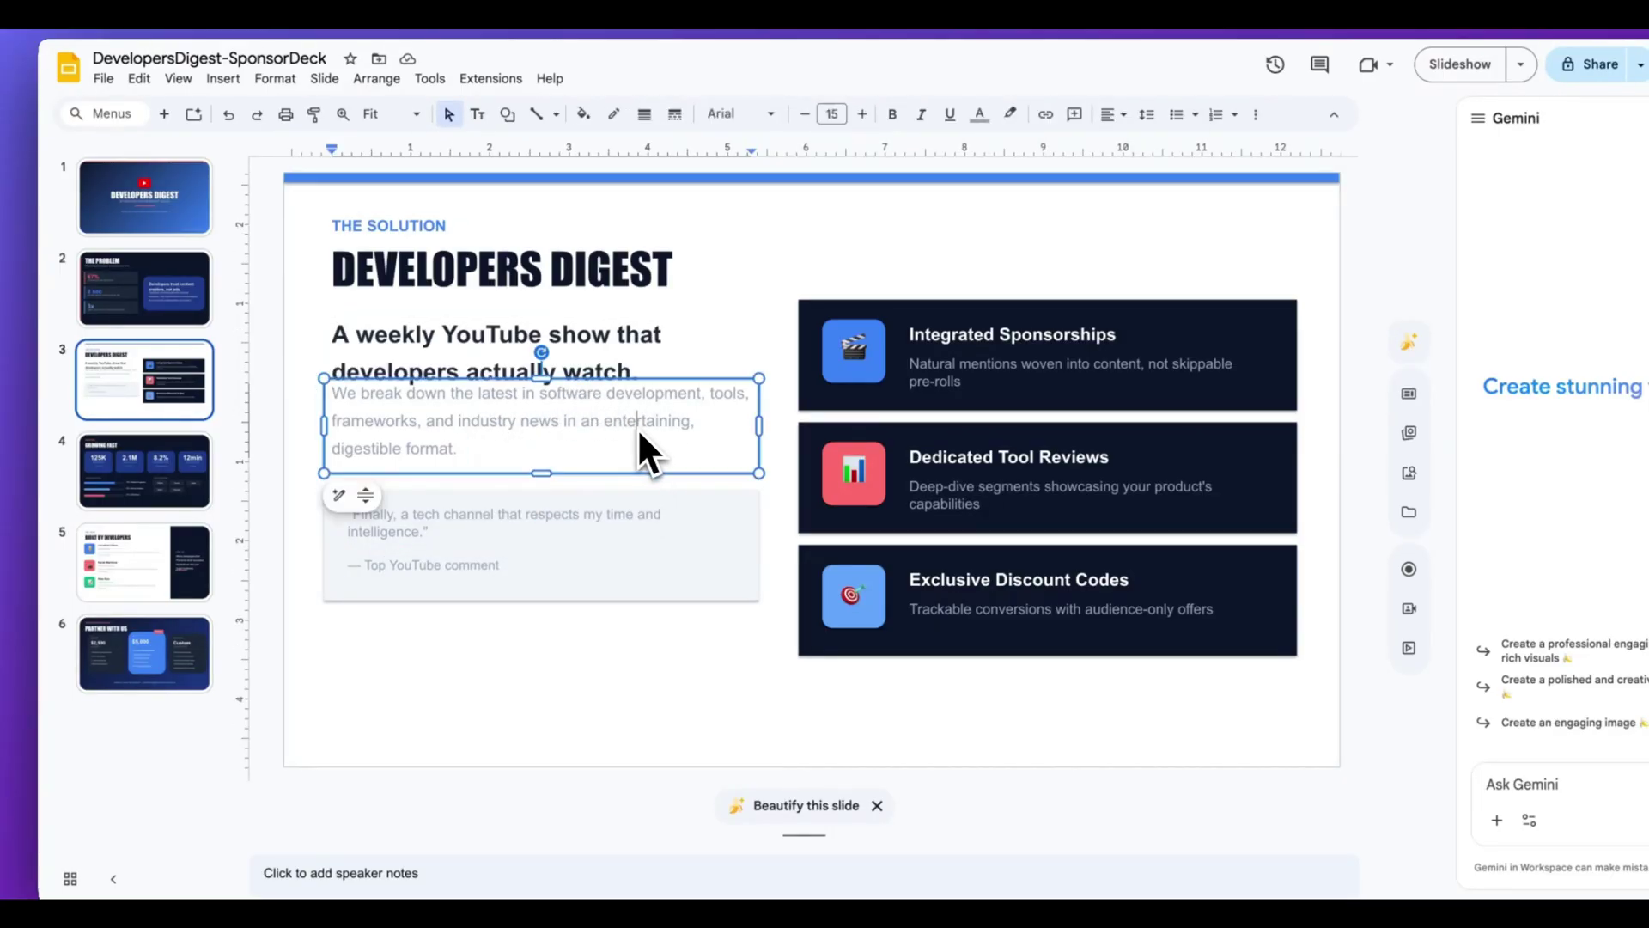
{"action": "left_click", "coordinate": [675, 380]}
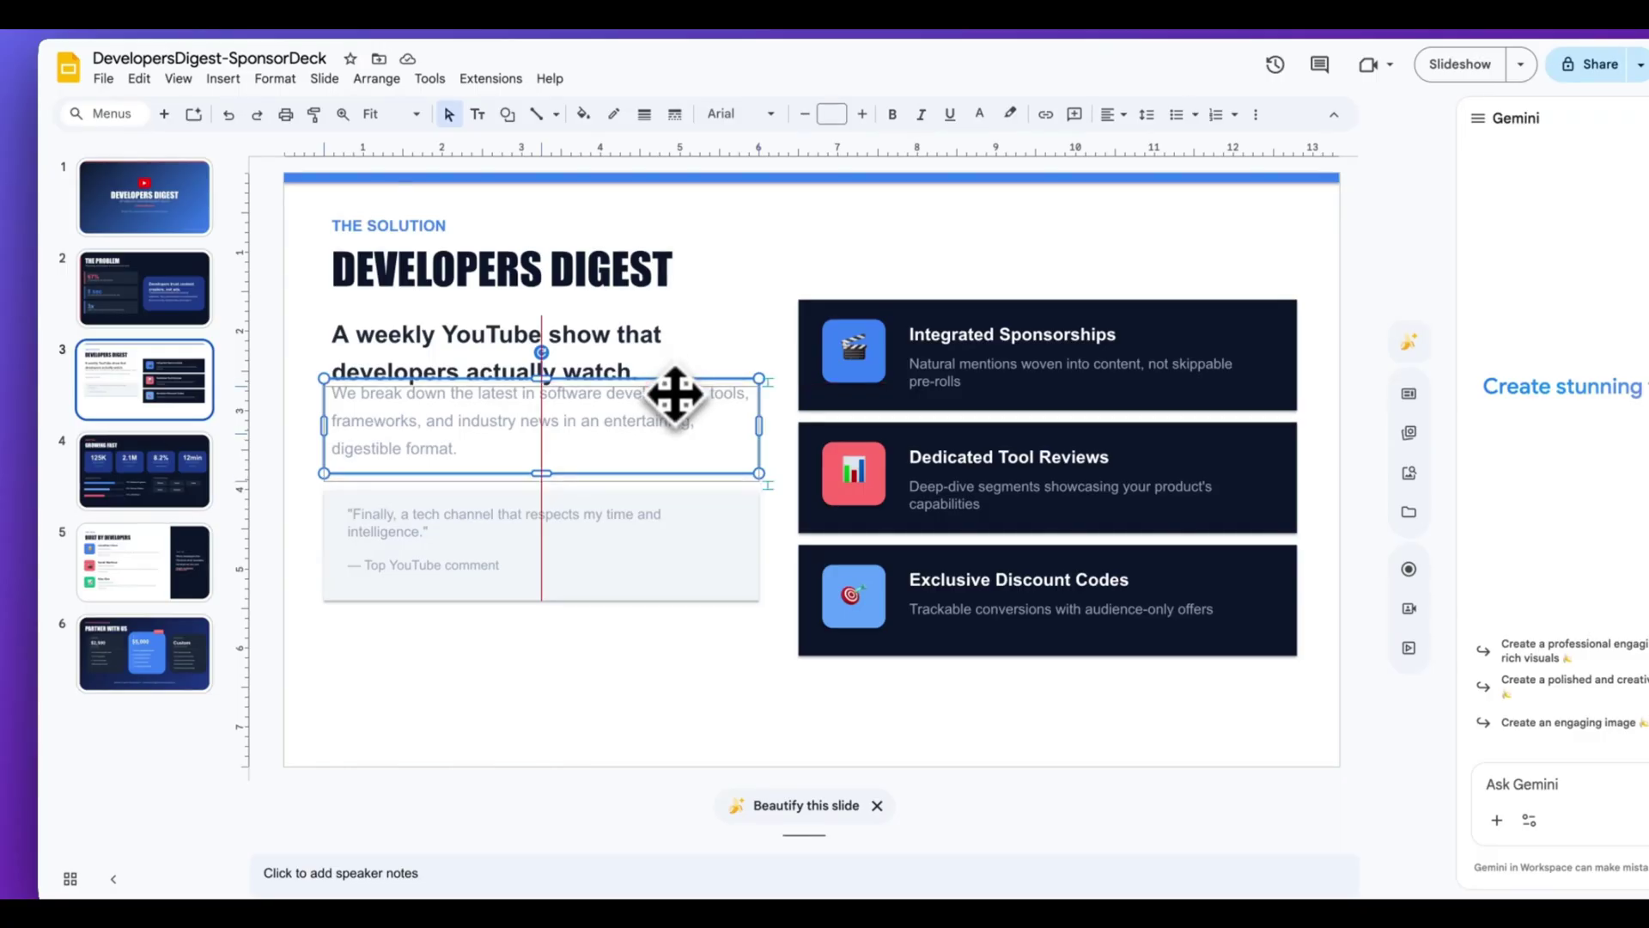
{"action": "left_click_drag", "start_coordinate": [675, 394], "coordinate": [677, 402]}
{"action": "left_click", "coordinate": [709, 382]}
{"action": "left_click", "coordinate": [696, 516]}
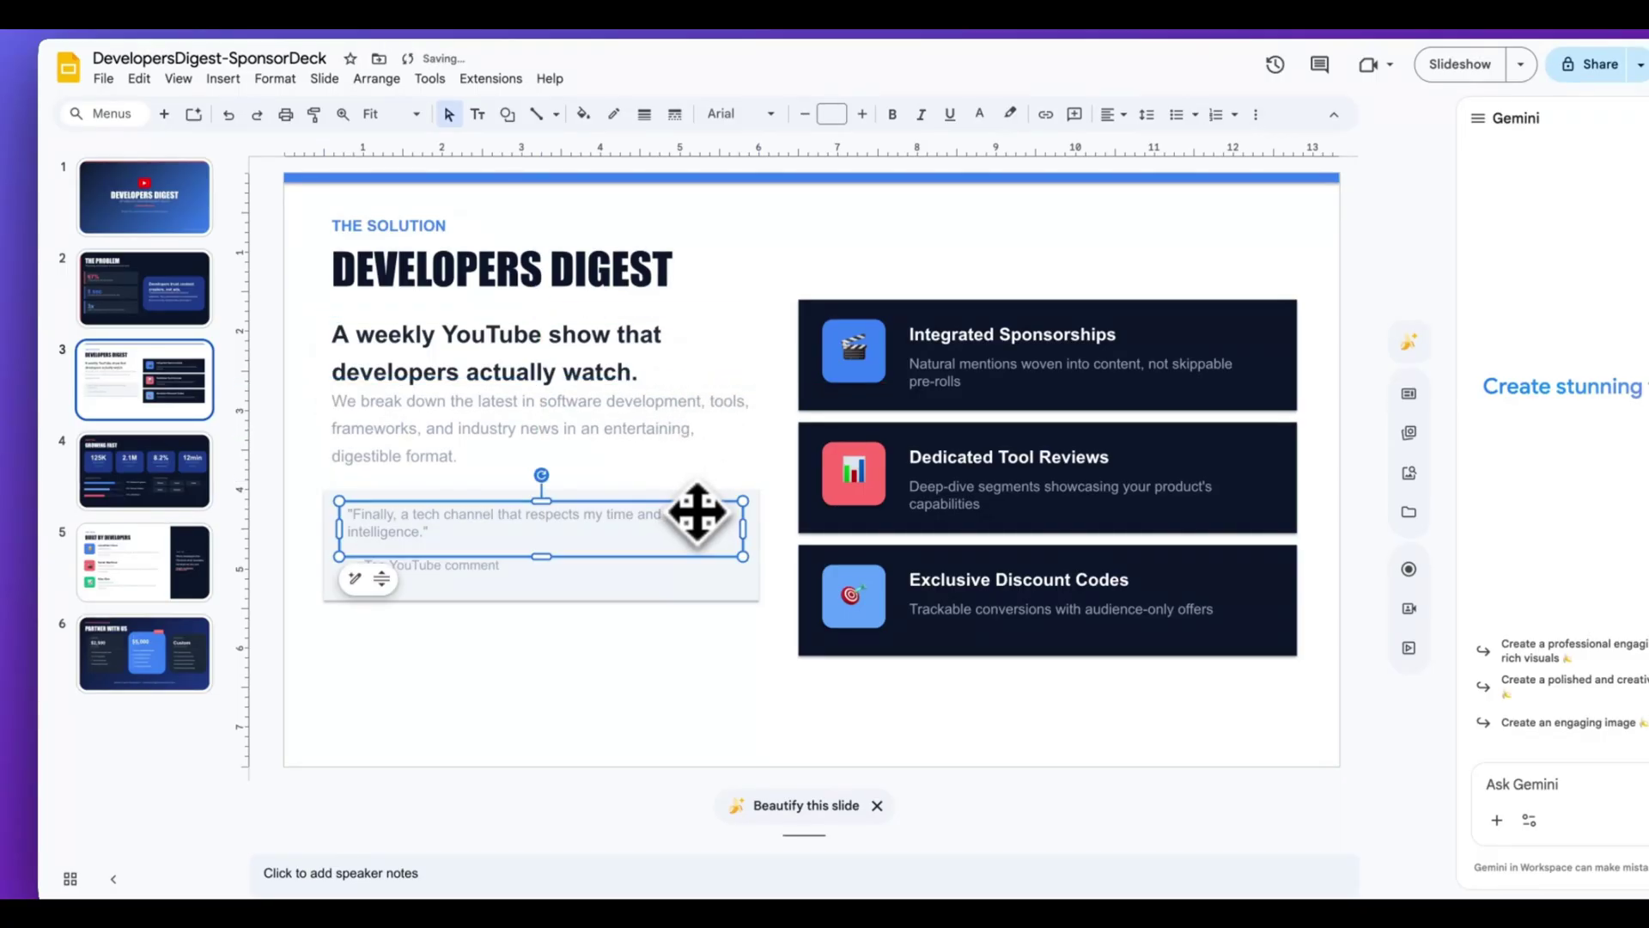
{"action": "left_click", "coordinate": [685, 604]}
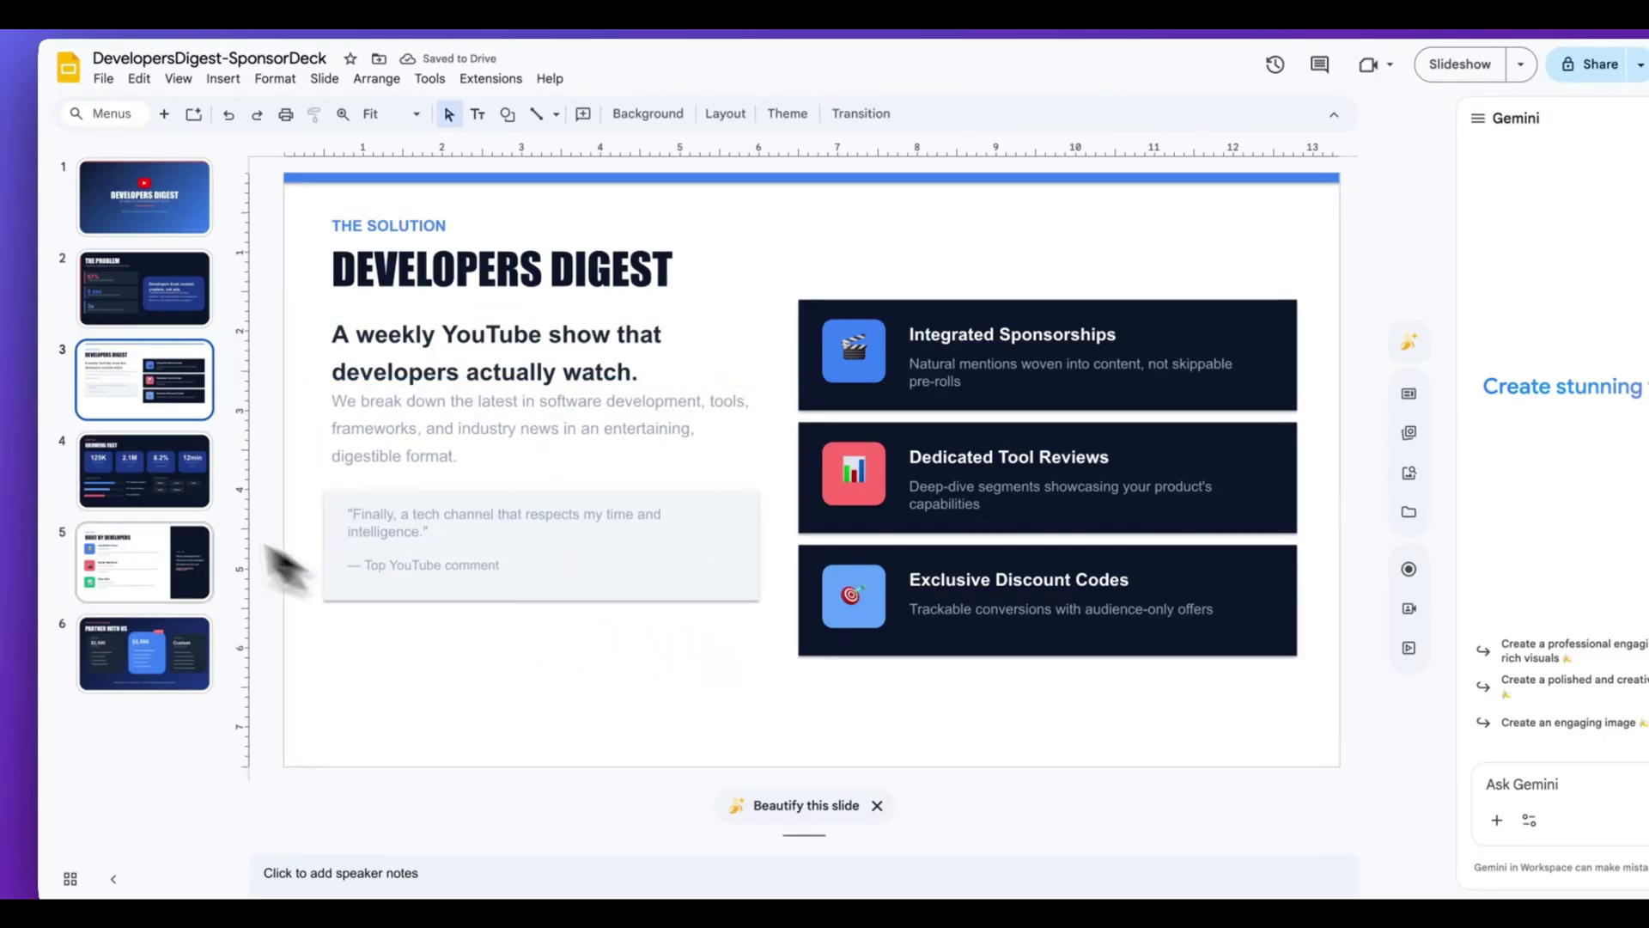
- Review slides 4, 5 and 6, then return to the title slide
{"action": "left_click", "coordinate": [139, 481]}
{"action": "left_click", "coordinate": [130, 568]}
{"action": "left_click", "coordinate": [142, 661]}
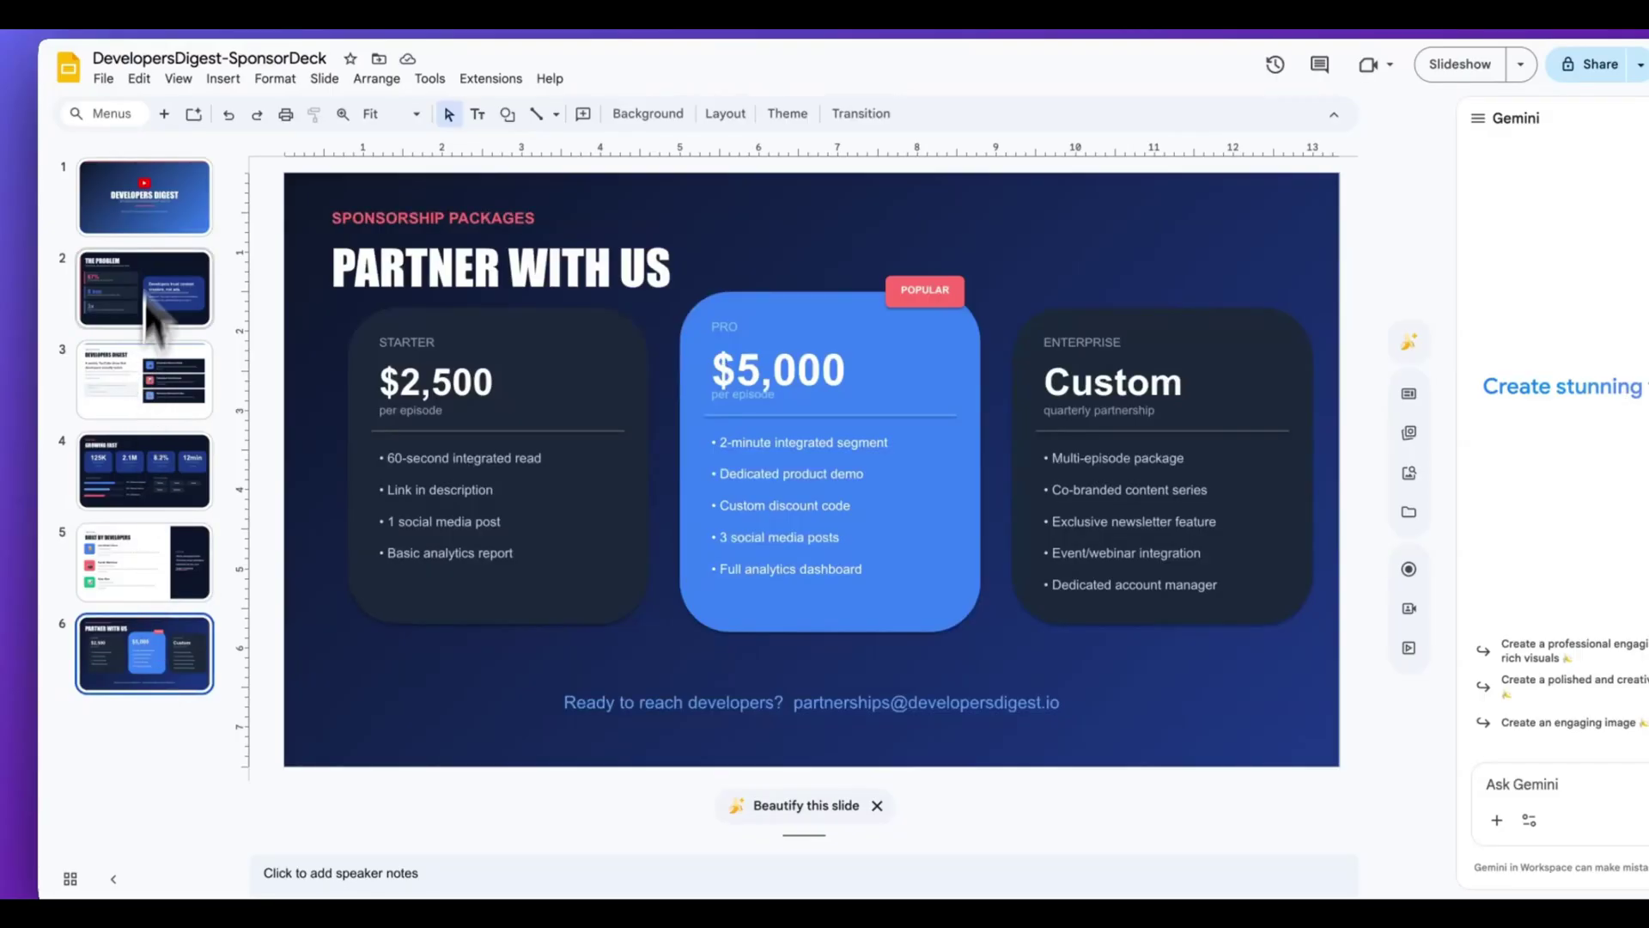
{"action": "left_click", "coordinate": [157, 192]}
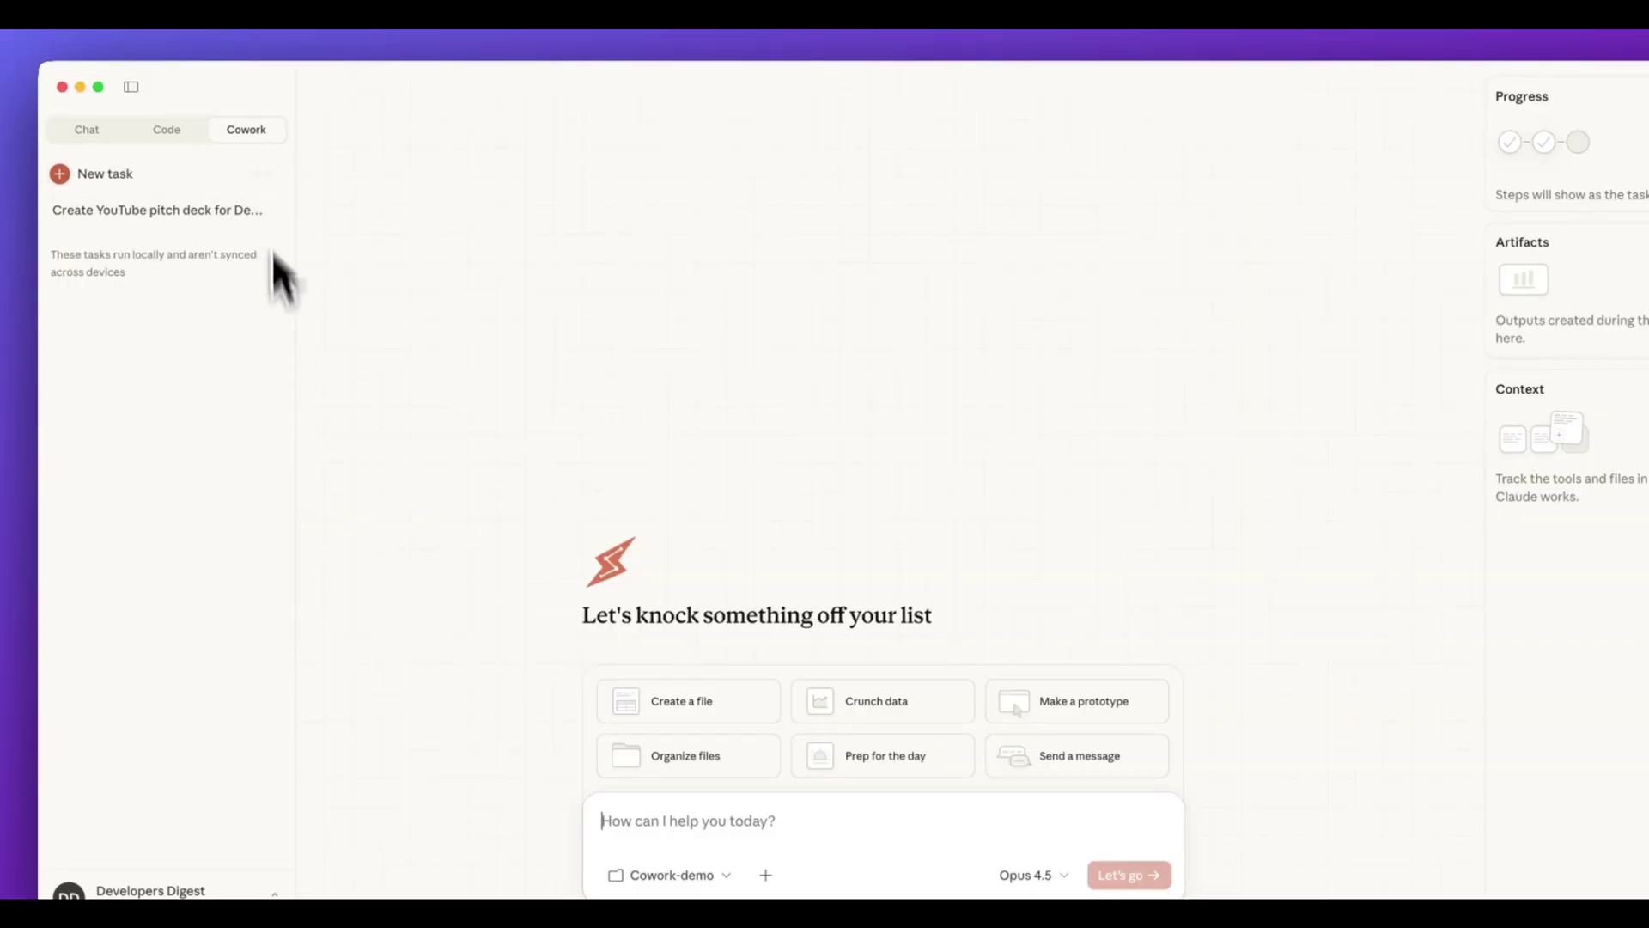
- Browse the data-crunching and prototype dashboard templates, then clear the dashboard prompt back to empty
{"action": "left_click", "coordinate": [131, 87]}
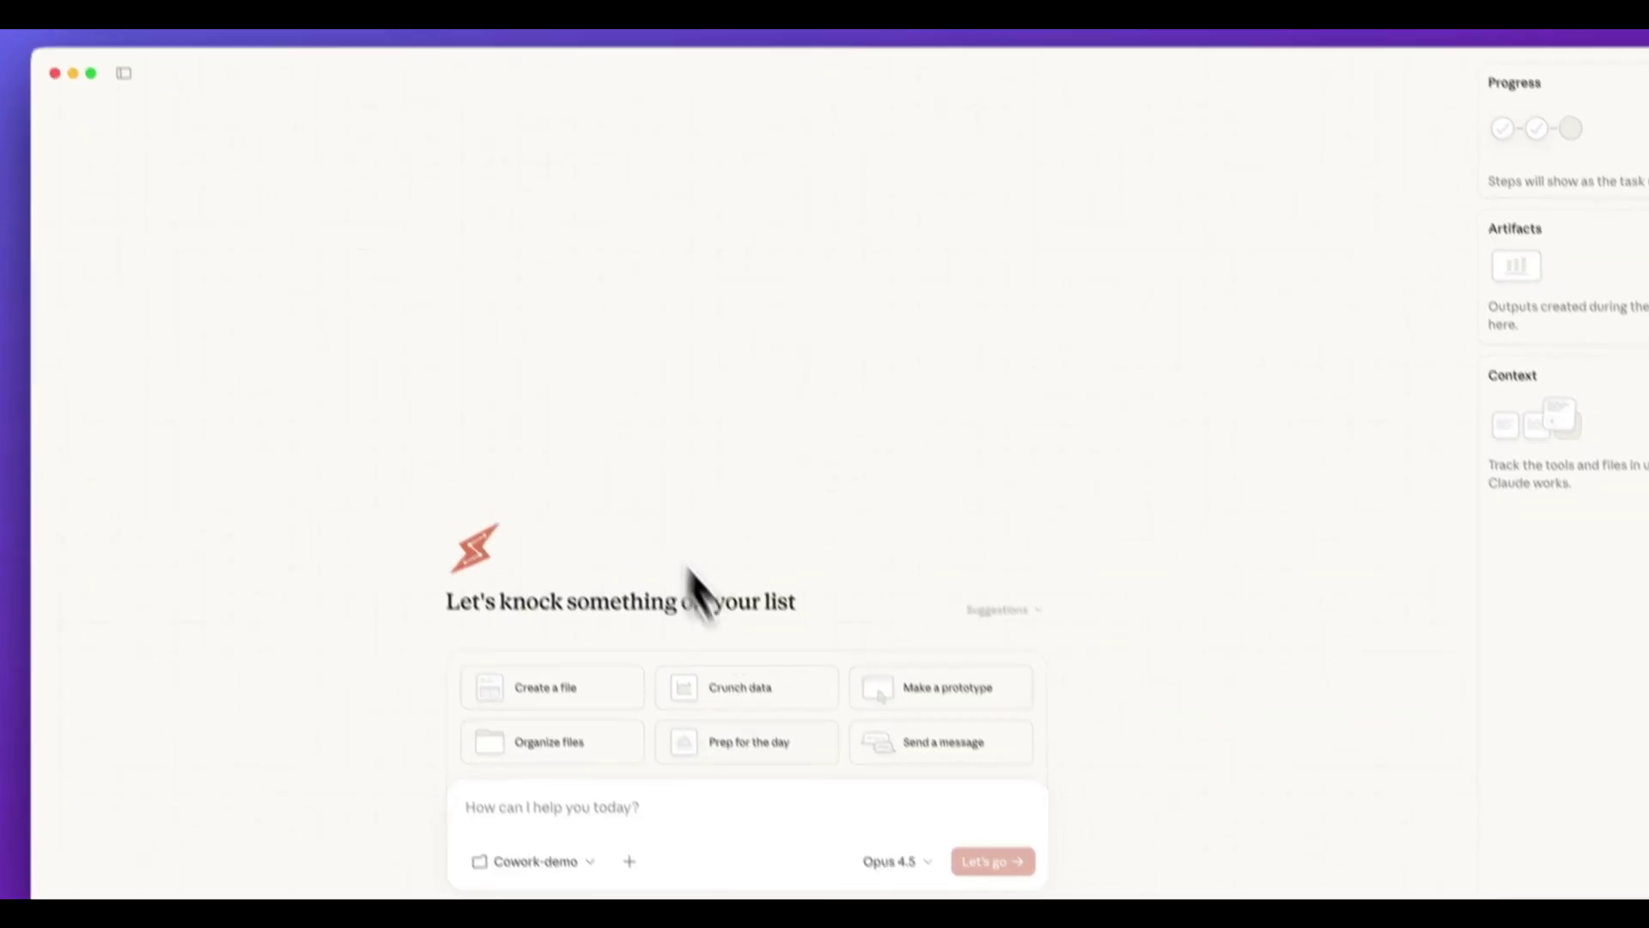
{"action": "left_click", "coordinate": [769, 705]}
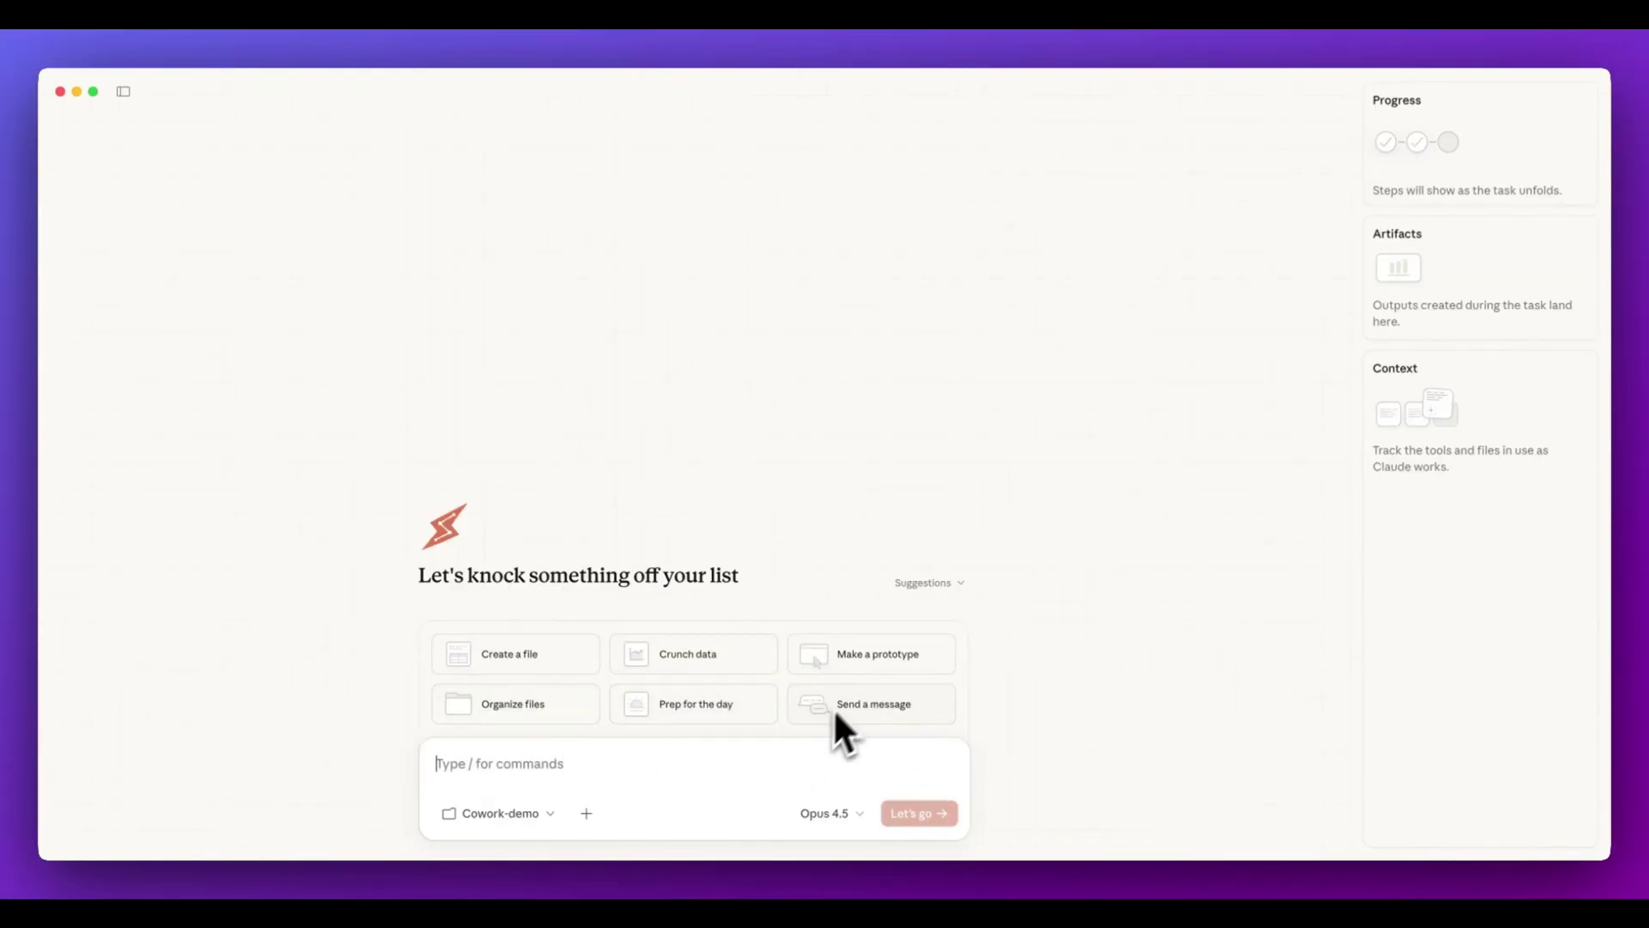
{"action": "left_click", "coordinate": [880, 660]}
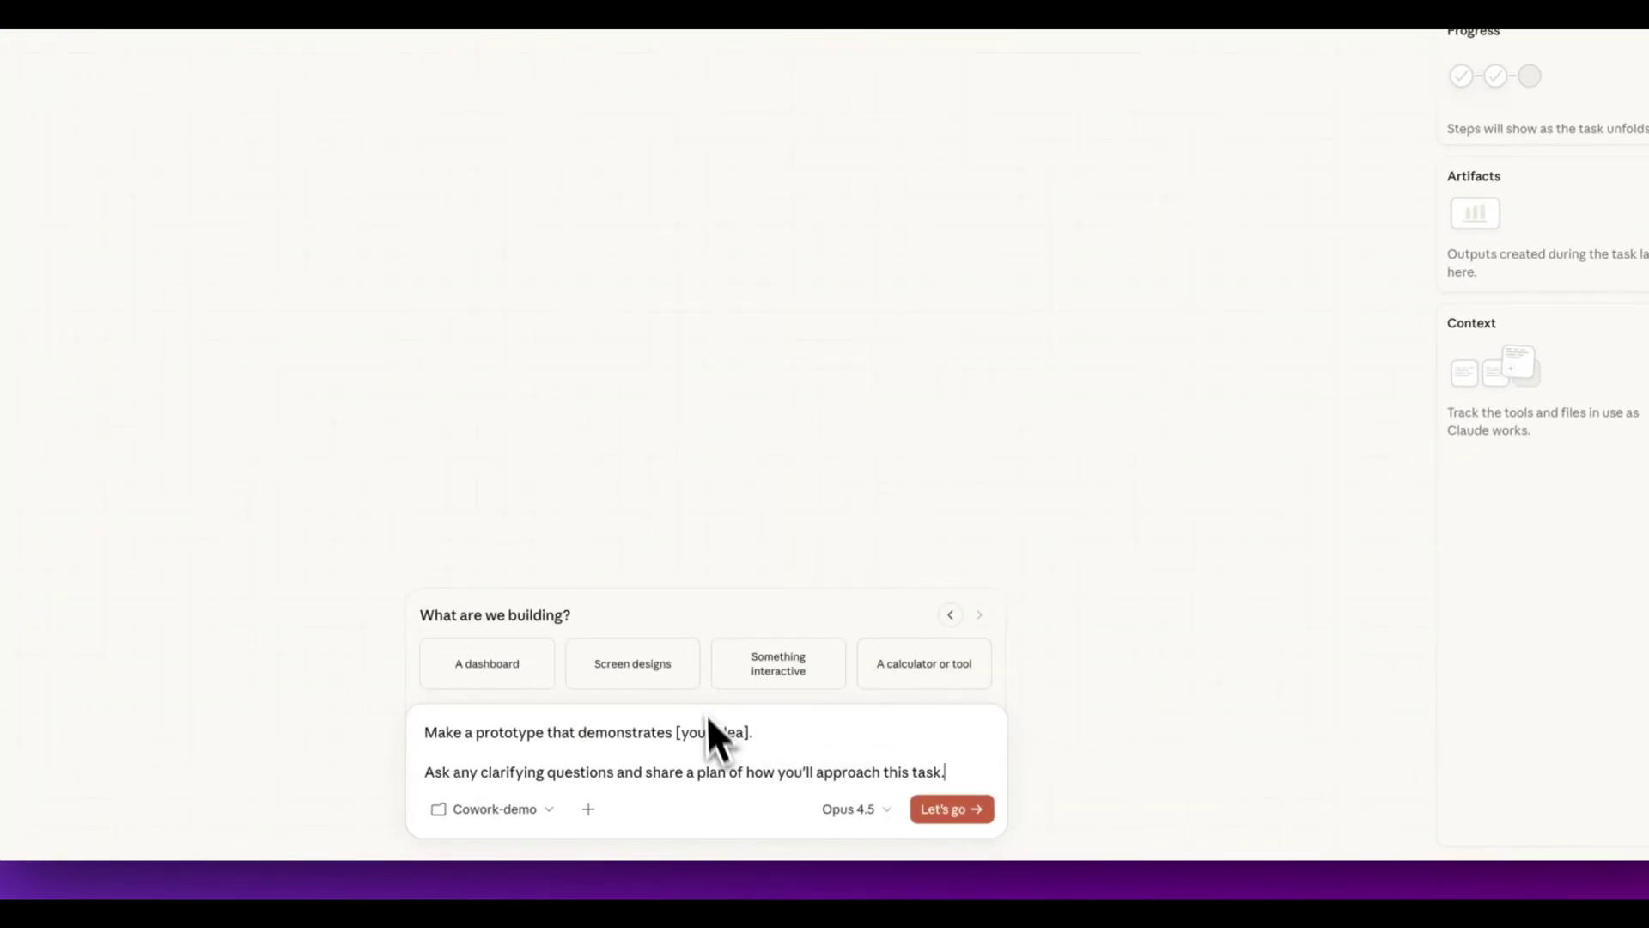
{"action": "left_click", "coordinate": [528, 675]}
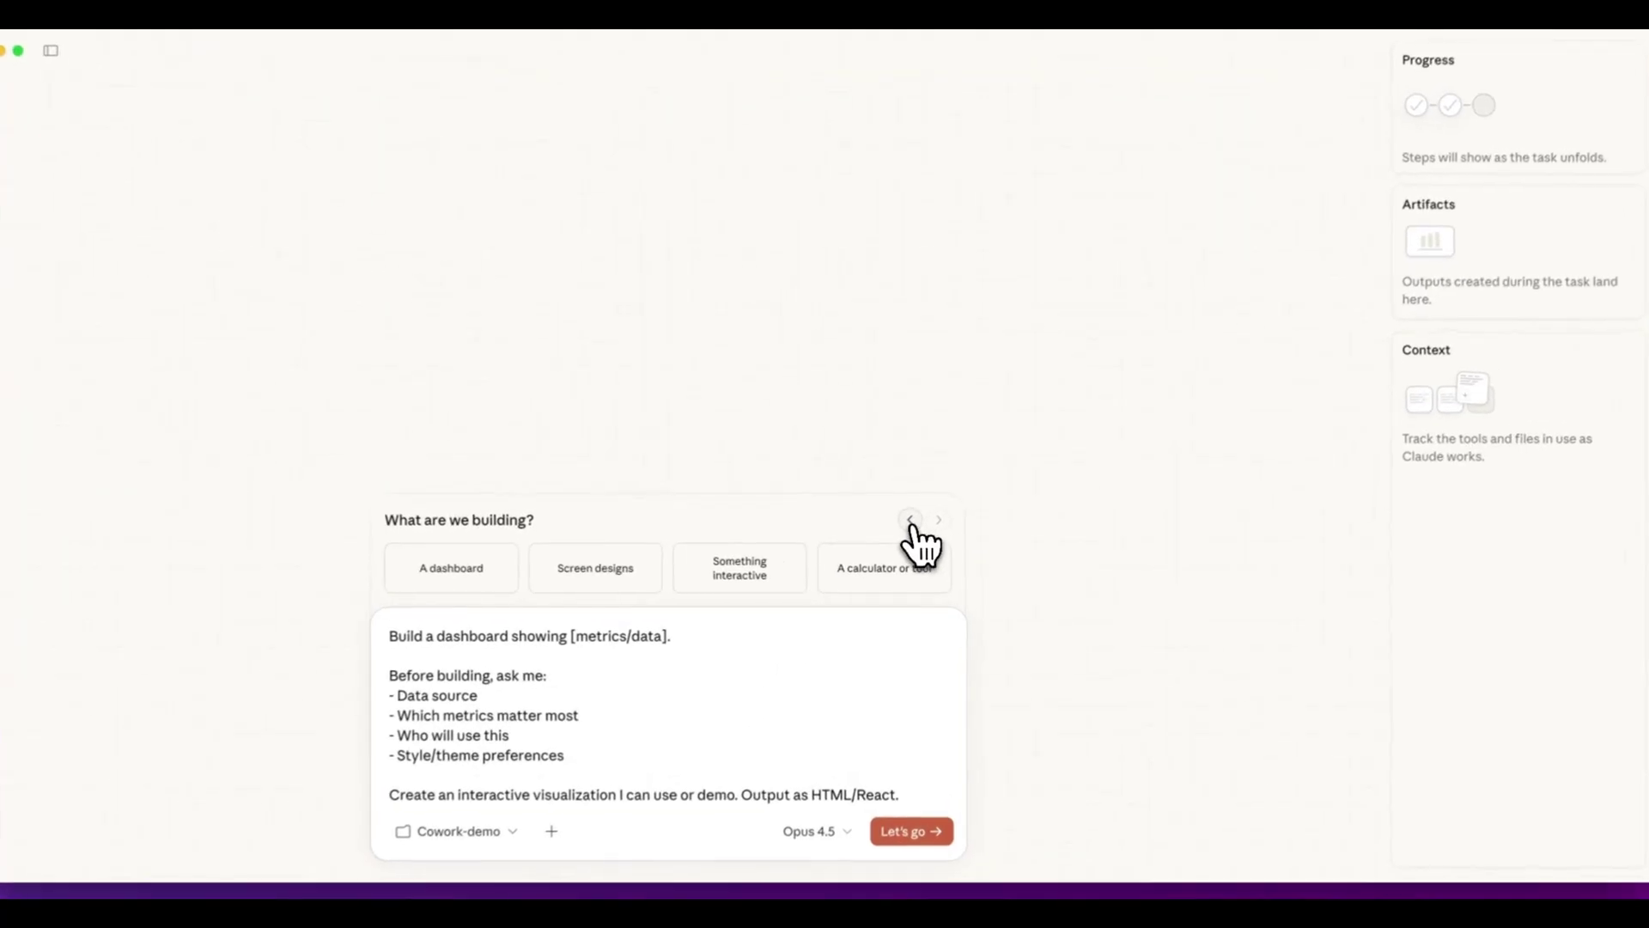
{"action": "left_click", "coordinate": [911, 519]}
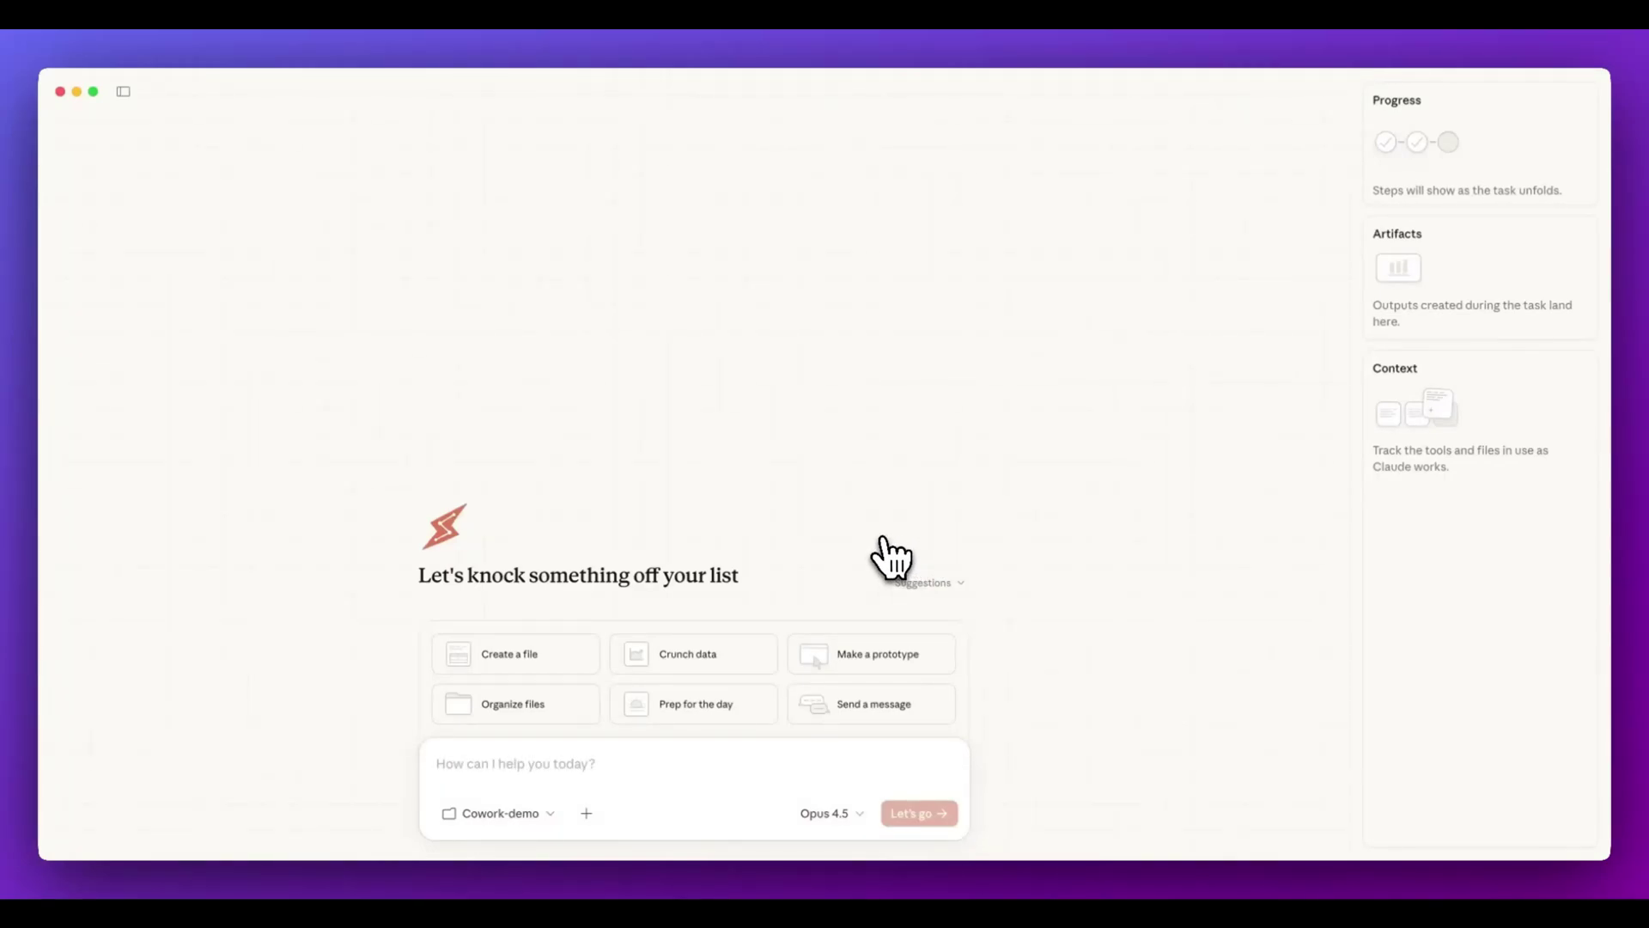
{"action": "left_click", "coordinate": [586, 813]}
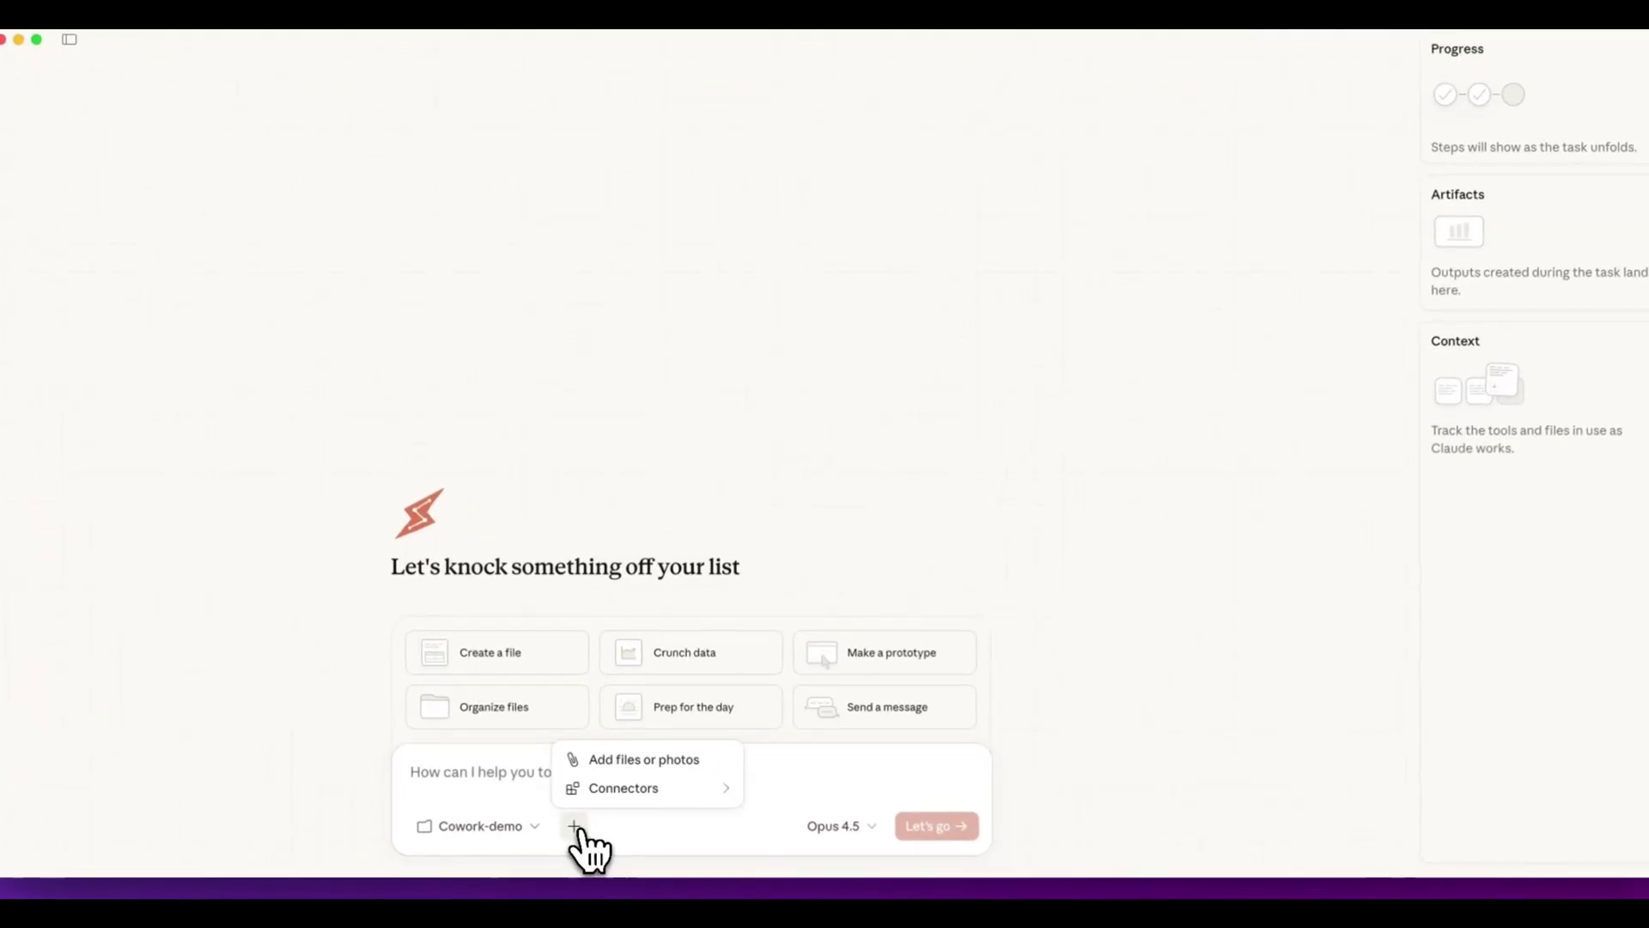
{"action": "mouse_move", "coordinate": [615, 795]}
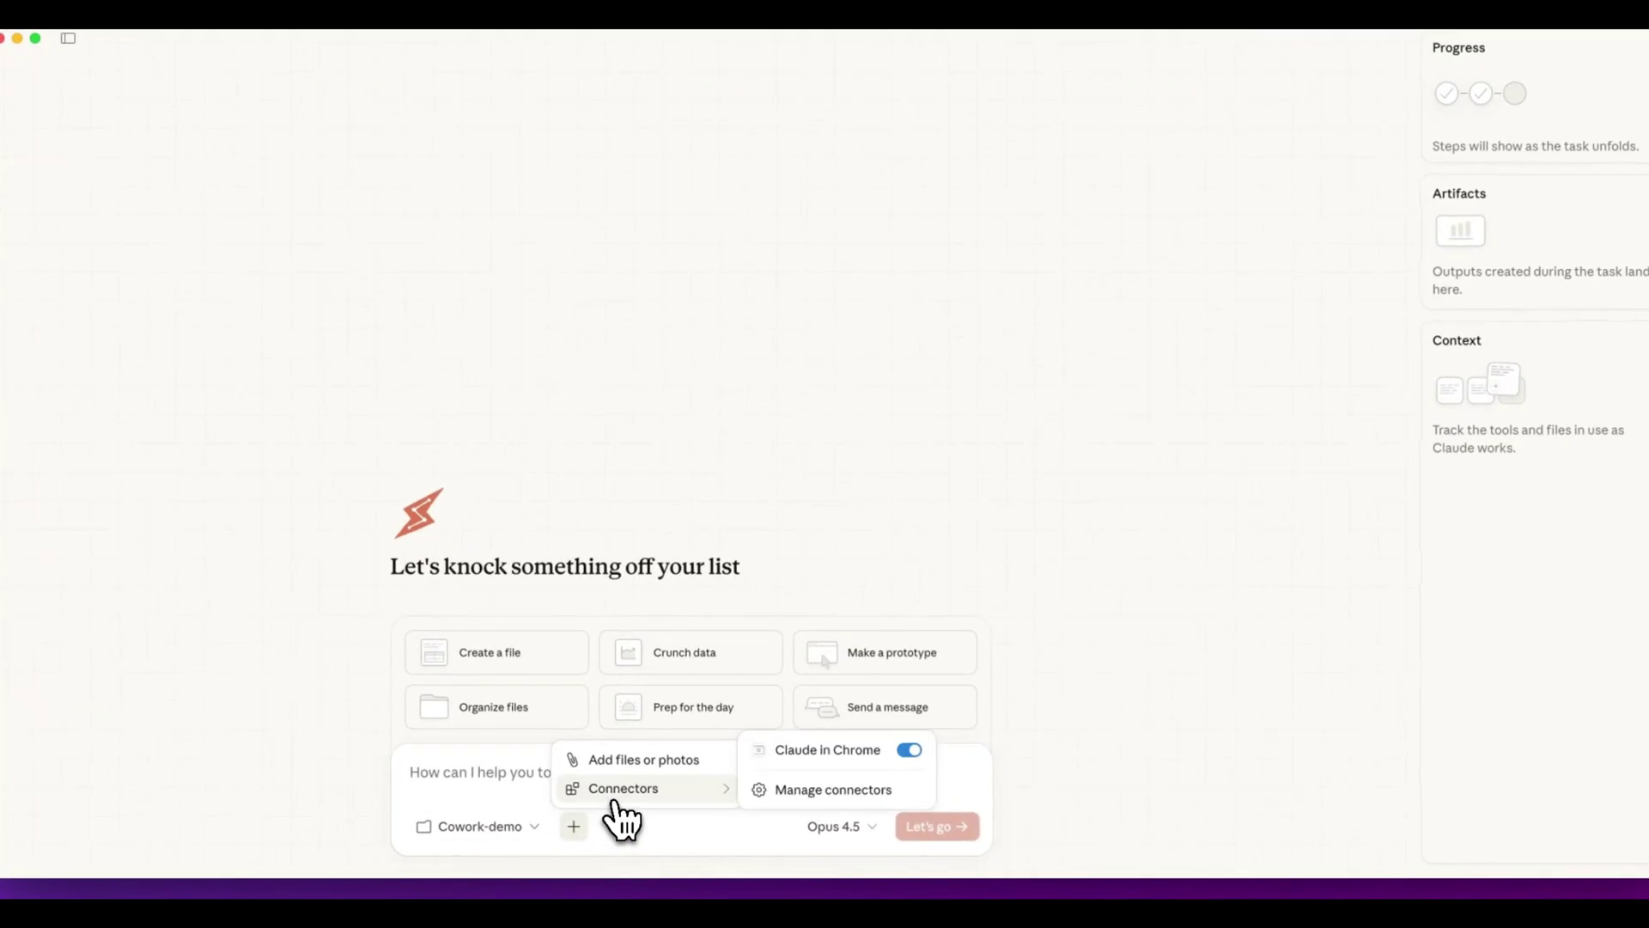
{"action": "left_click", "coordinate": [825, 789]}
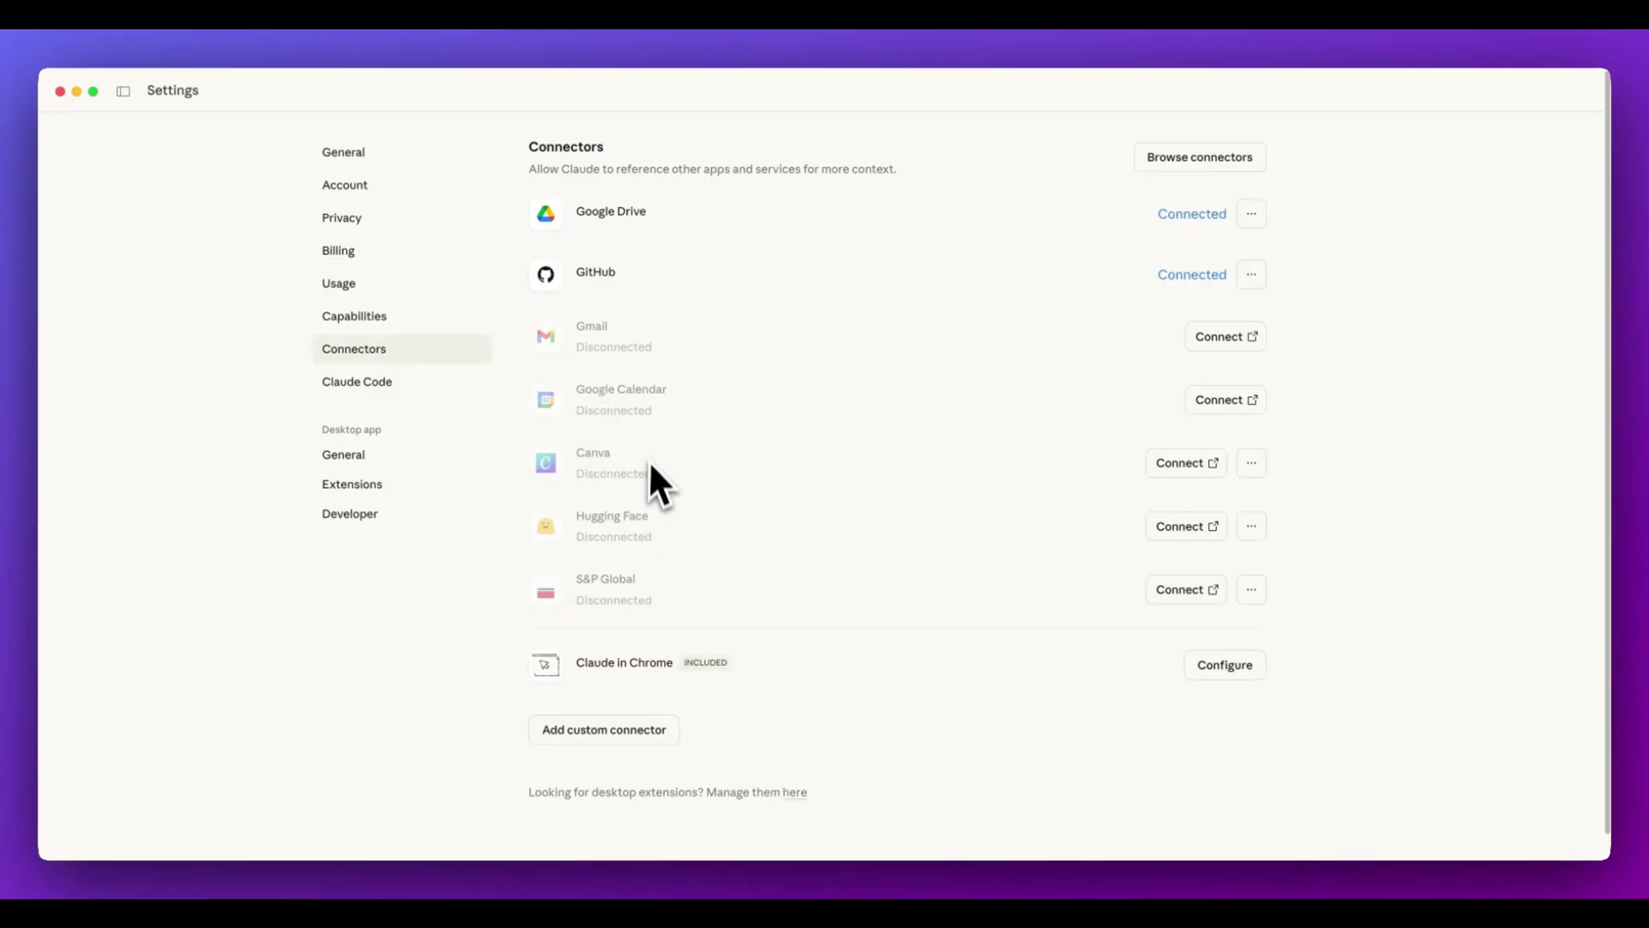
{"action": "left_click", "coordinate": [604, 729]}
{"action": "left_click", "coordinate": [907, 604]}
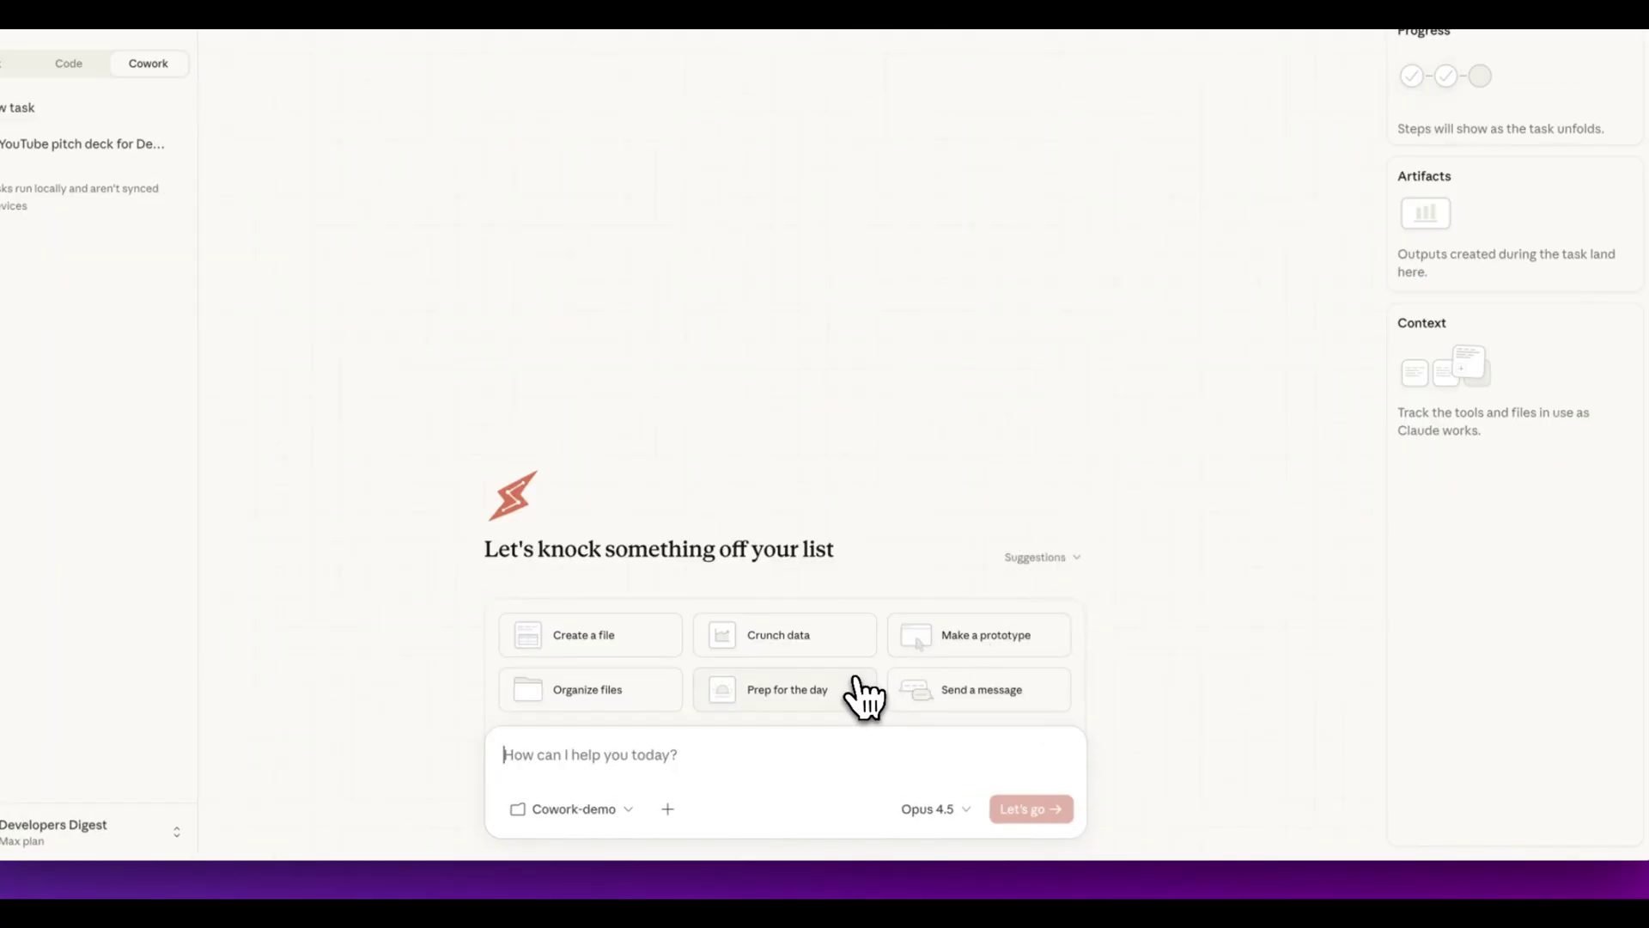
- Launch a task building a Next.js app that reads 'developers digest', then open a fresh new task
{"action": "left_click", "coordinate": [852, 684]}
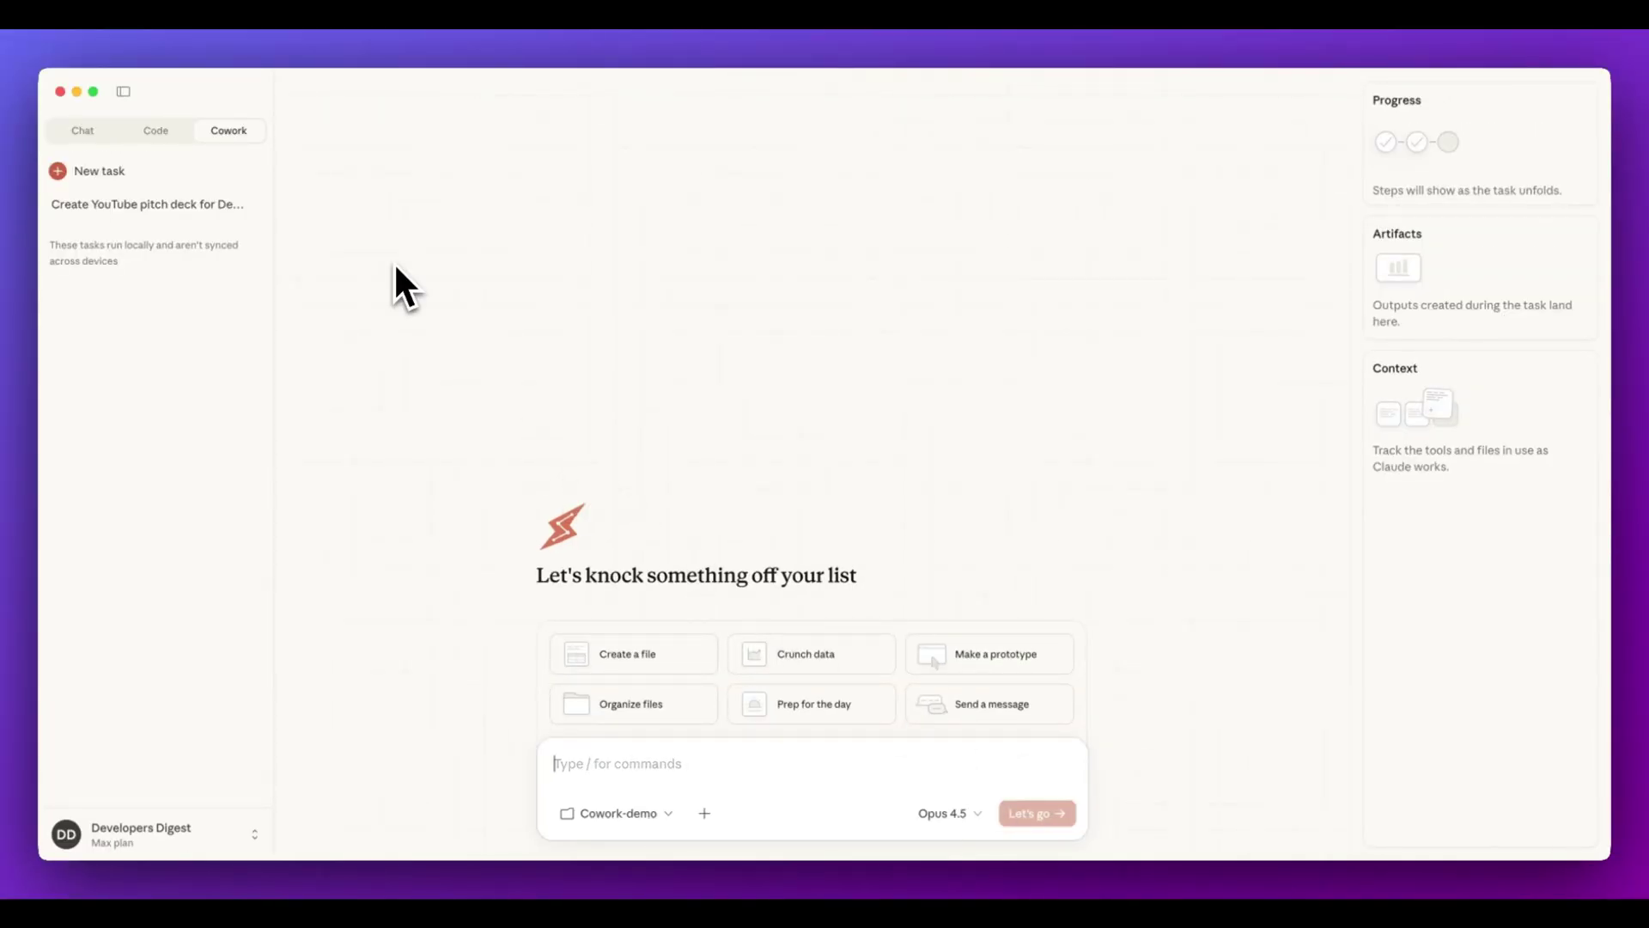
{"action": "type", "text": "Create a beautiful nextjs application"}
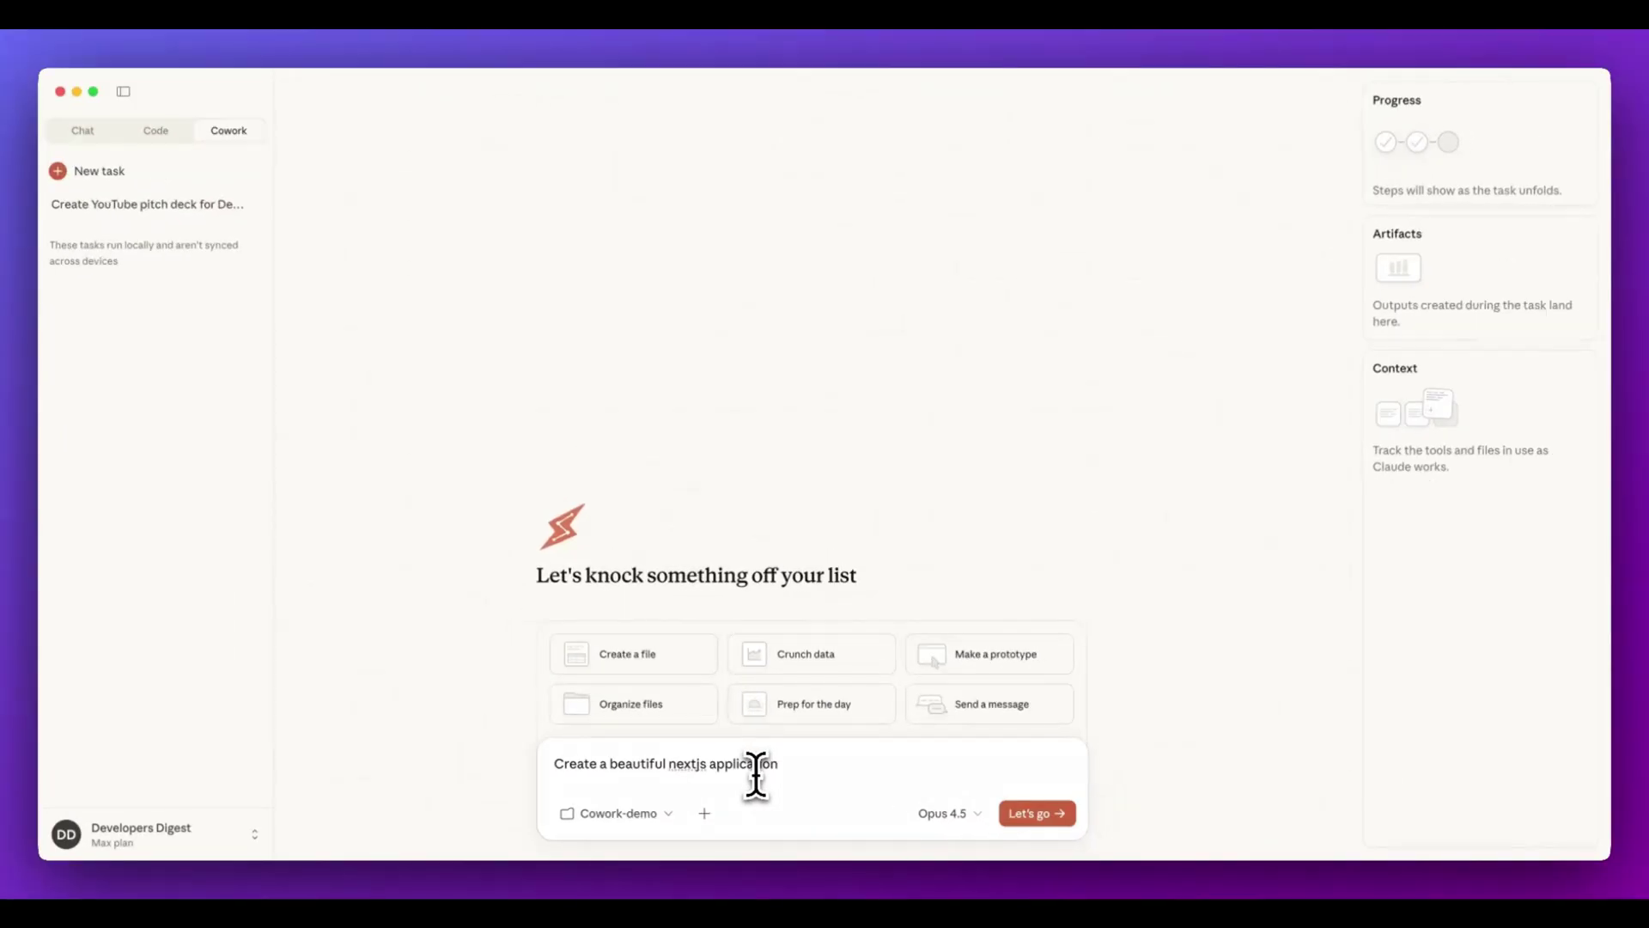
{"action": "type", "text": "that reads 'developers digest"}
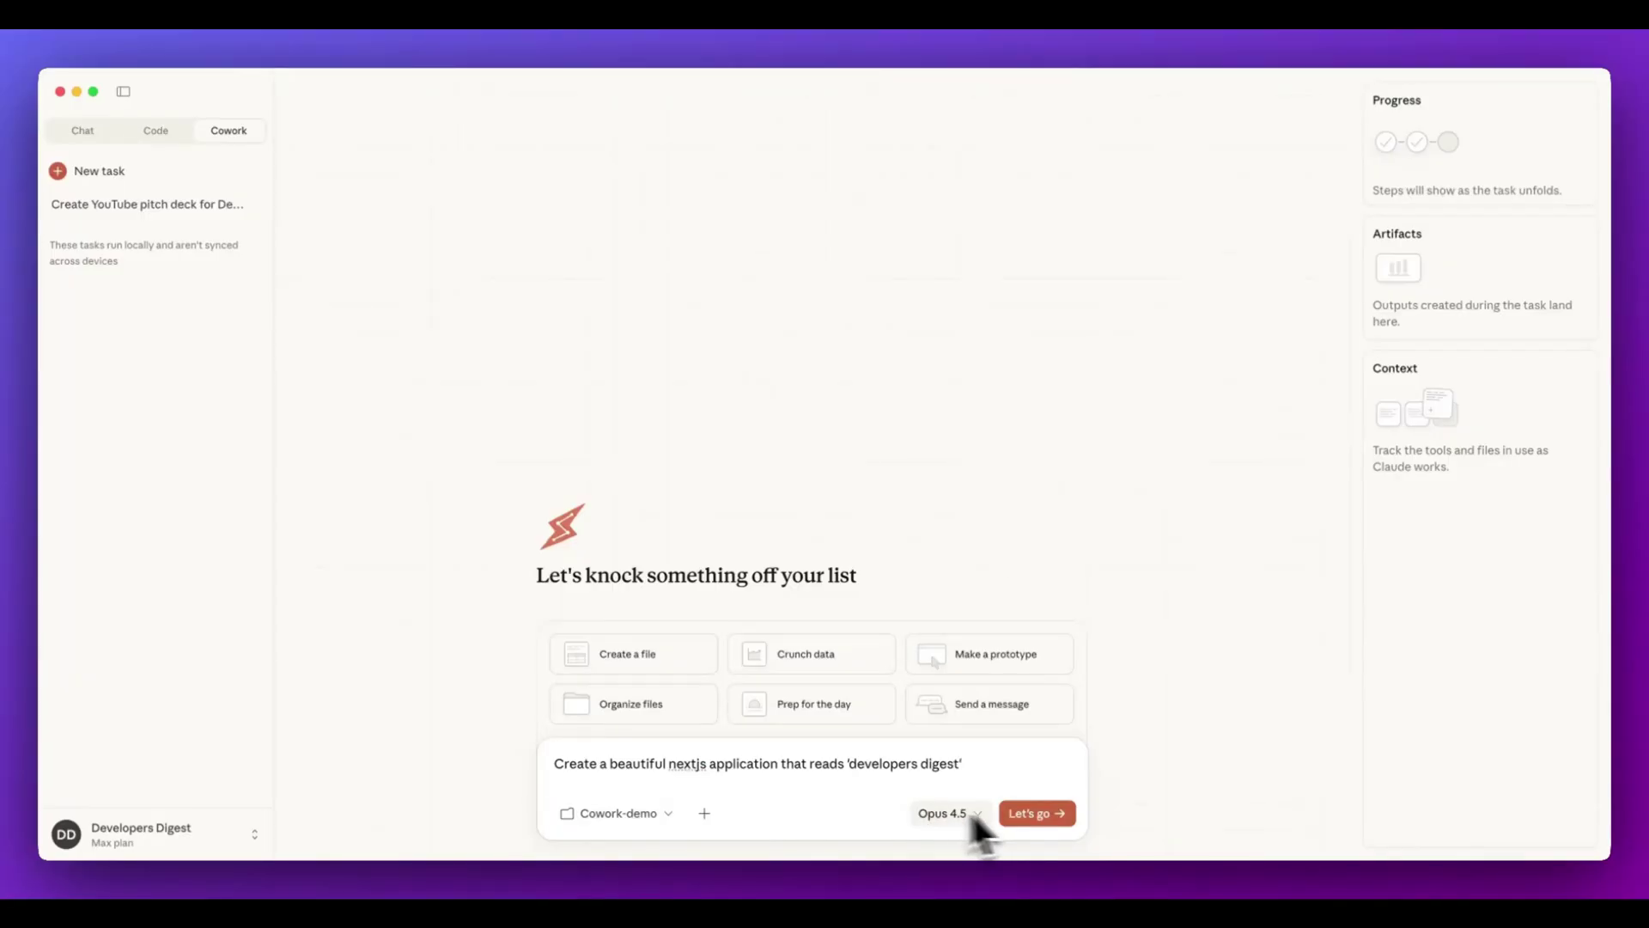
{"action": "key", "text": "Return"}
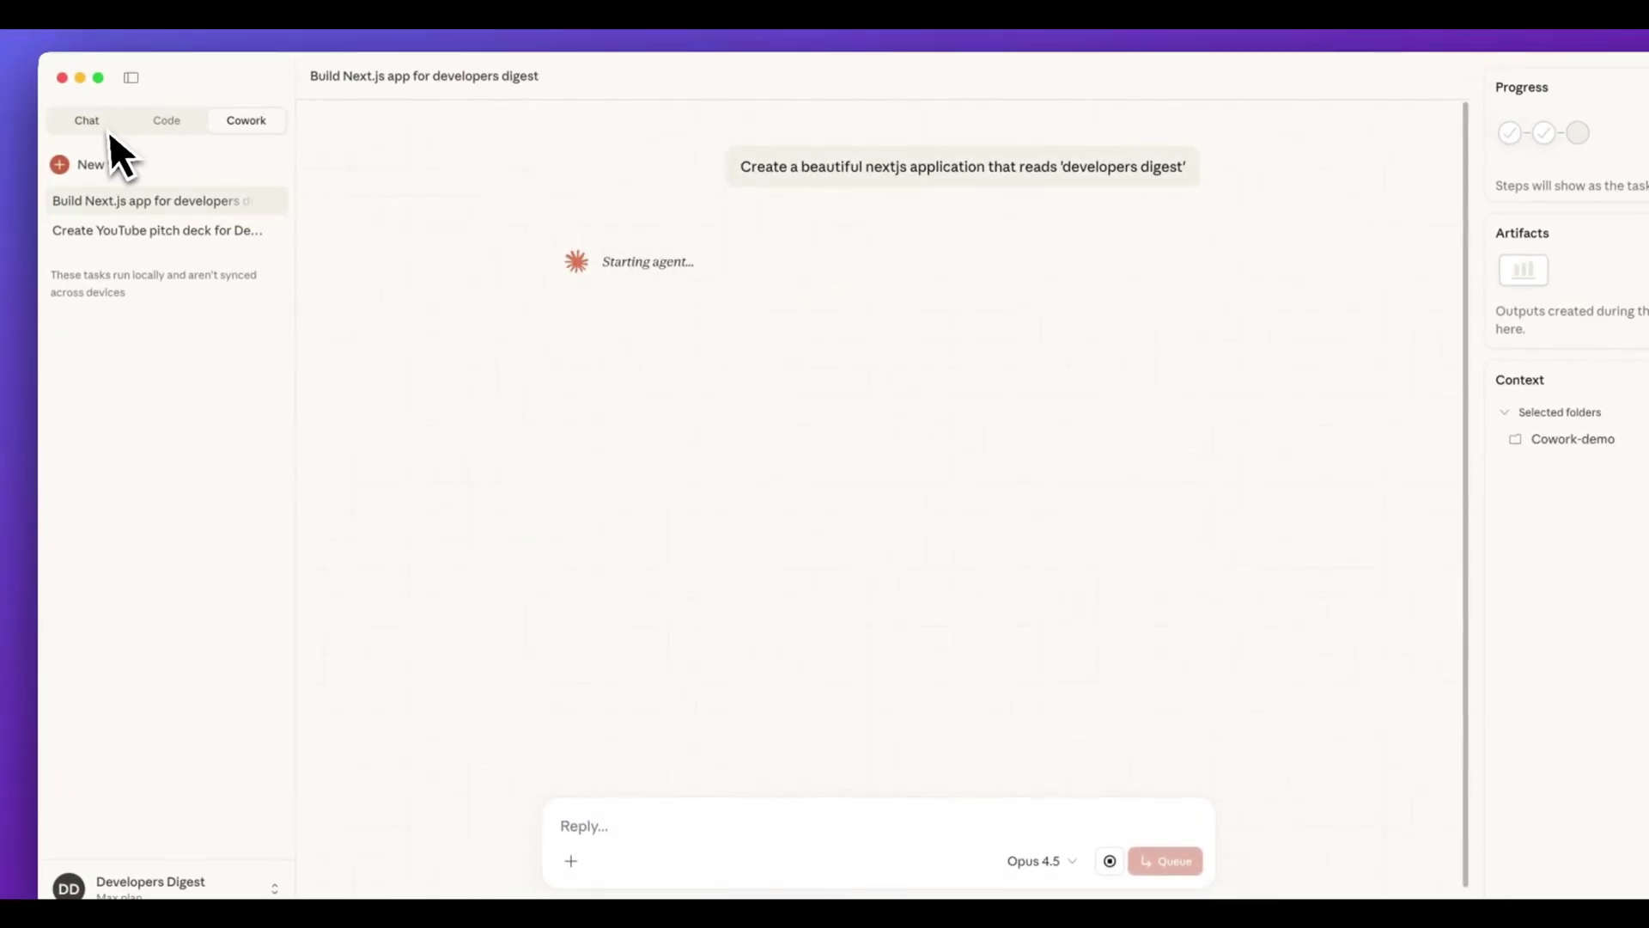
{"action": "left_click", "coordinate": [105, 166]}
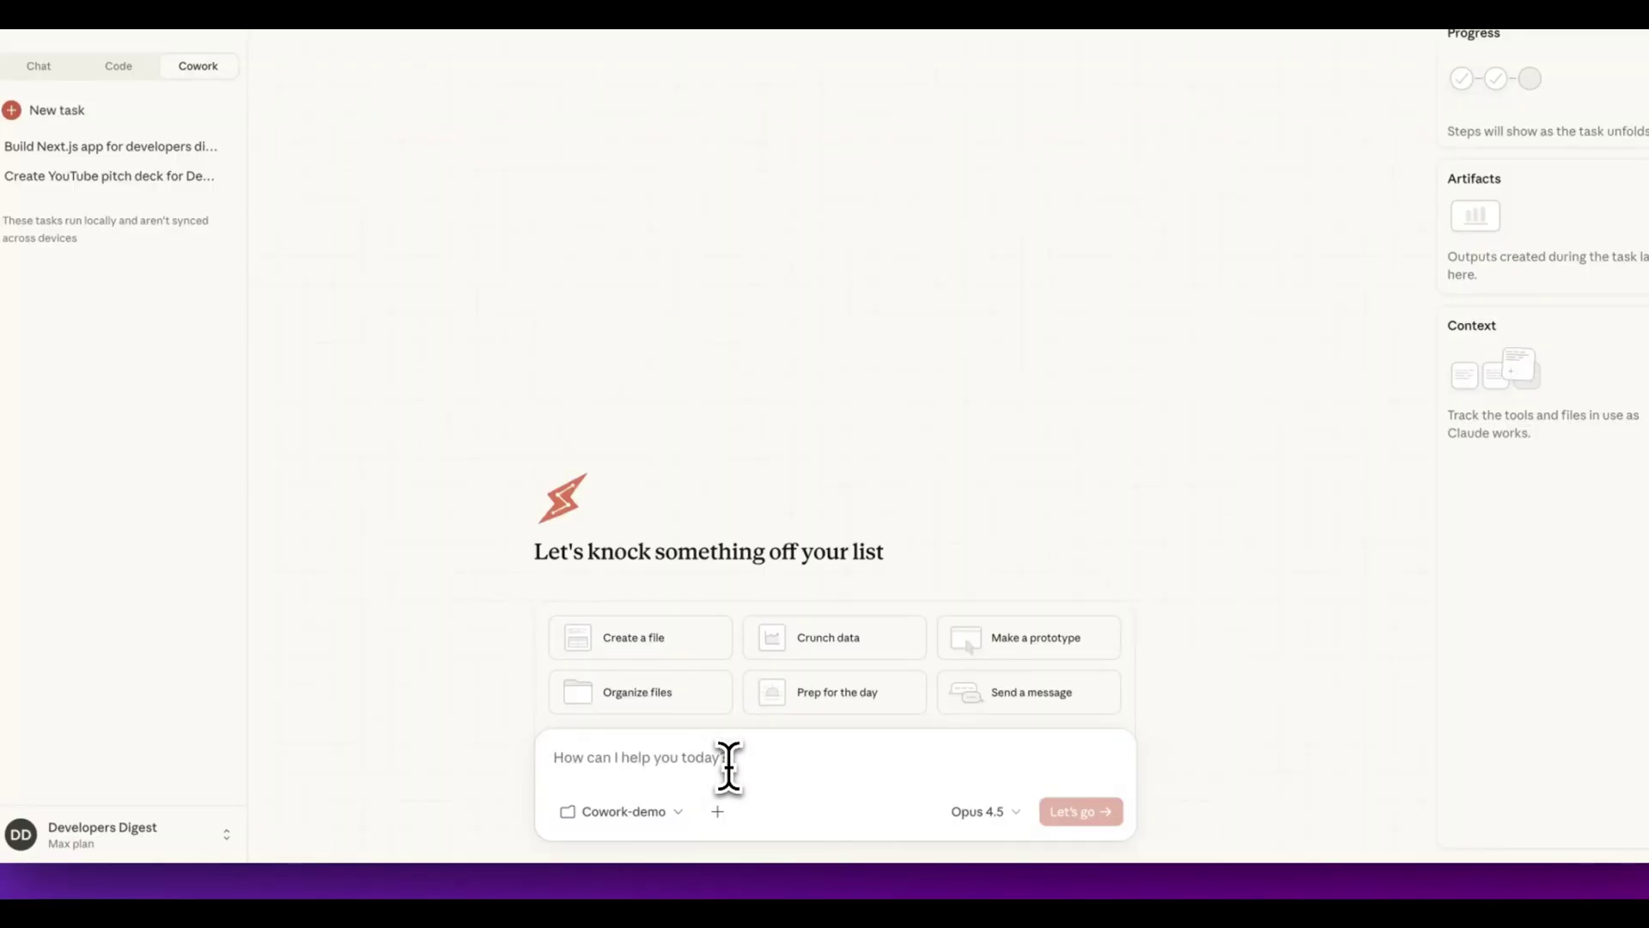
- Launch the AI-news presentation task; answer Next.js questions: tech news, dark modern style, static content
{"action": "type", "text": "I want to create a "}
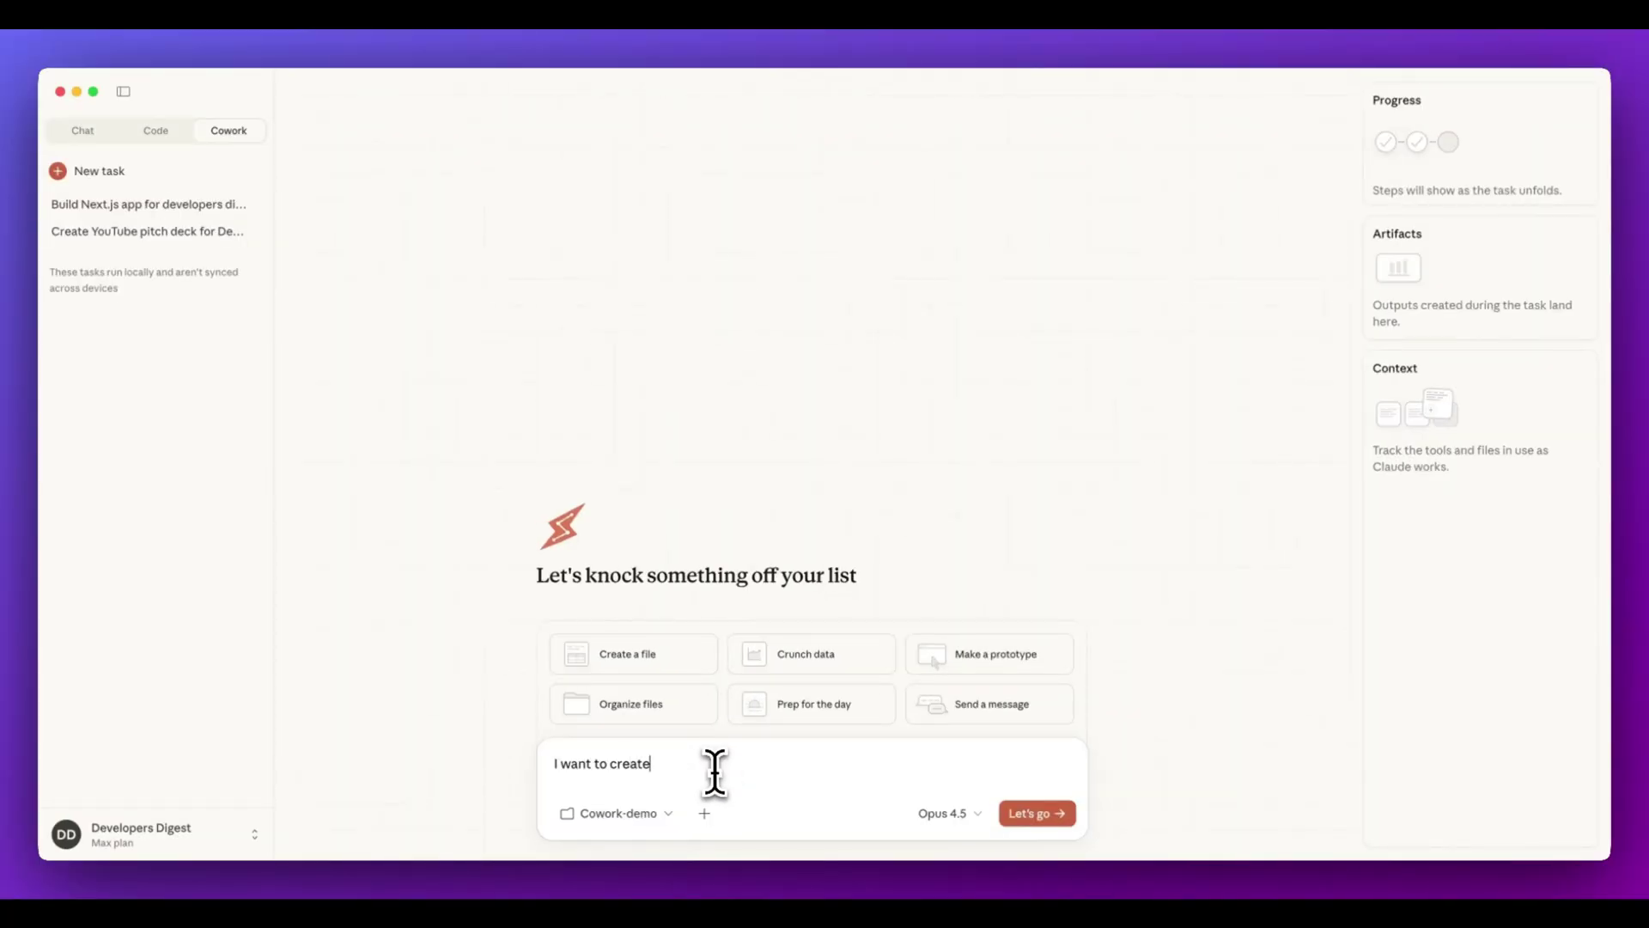
{"action": "type", "text": "presentation the latest AI news"}
{"action": "key", "text": "Return"}
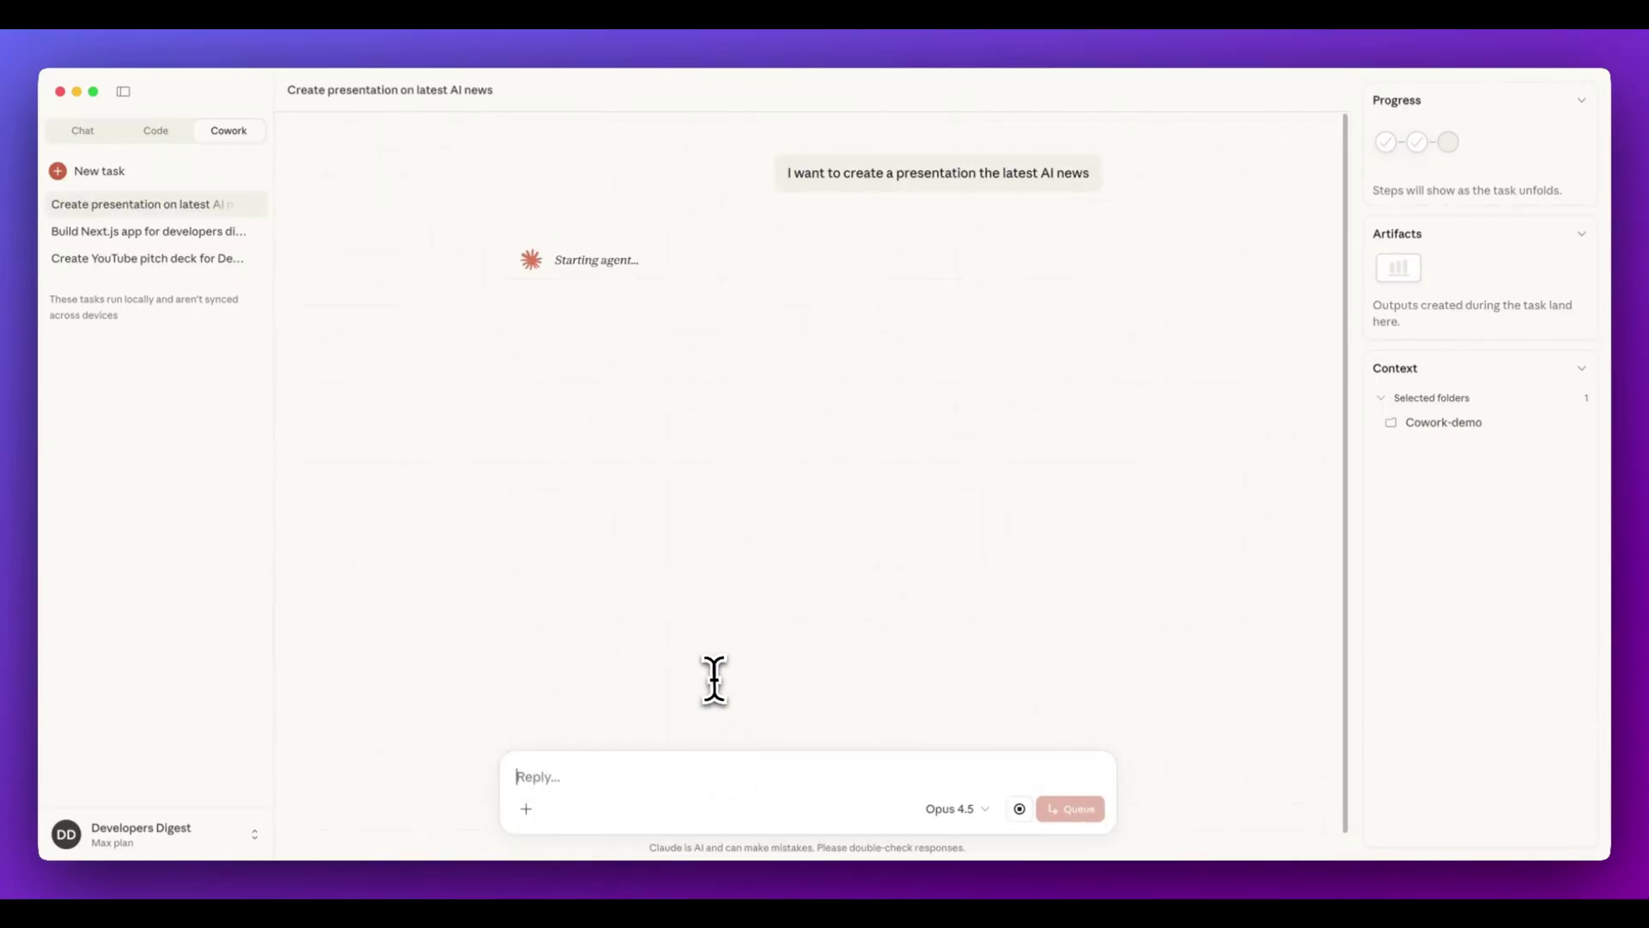
{"action": "left_click", "coordinate": [196, 231]}
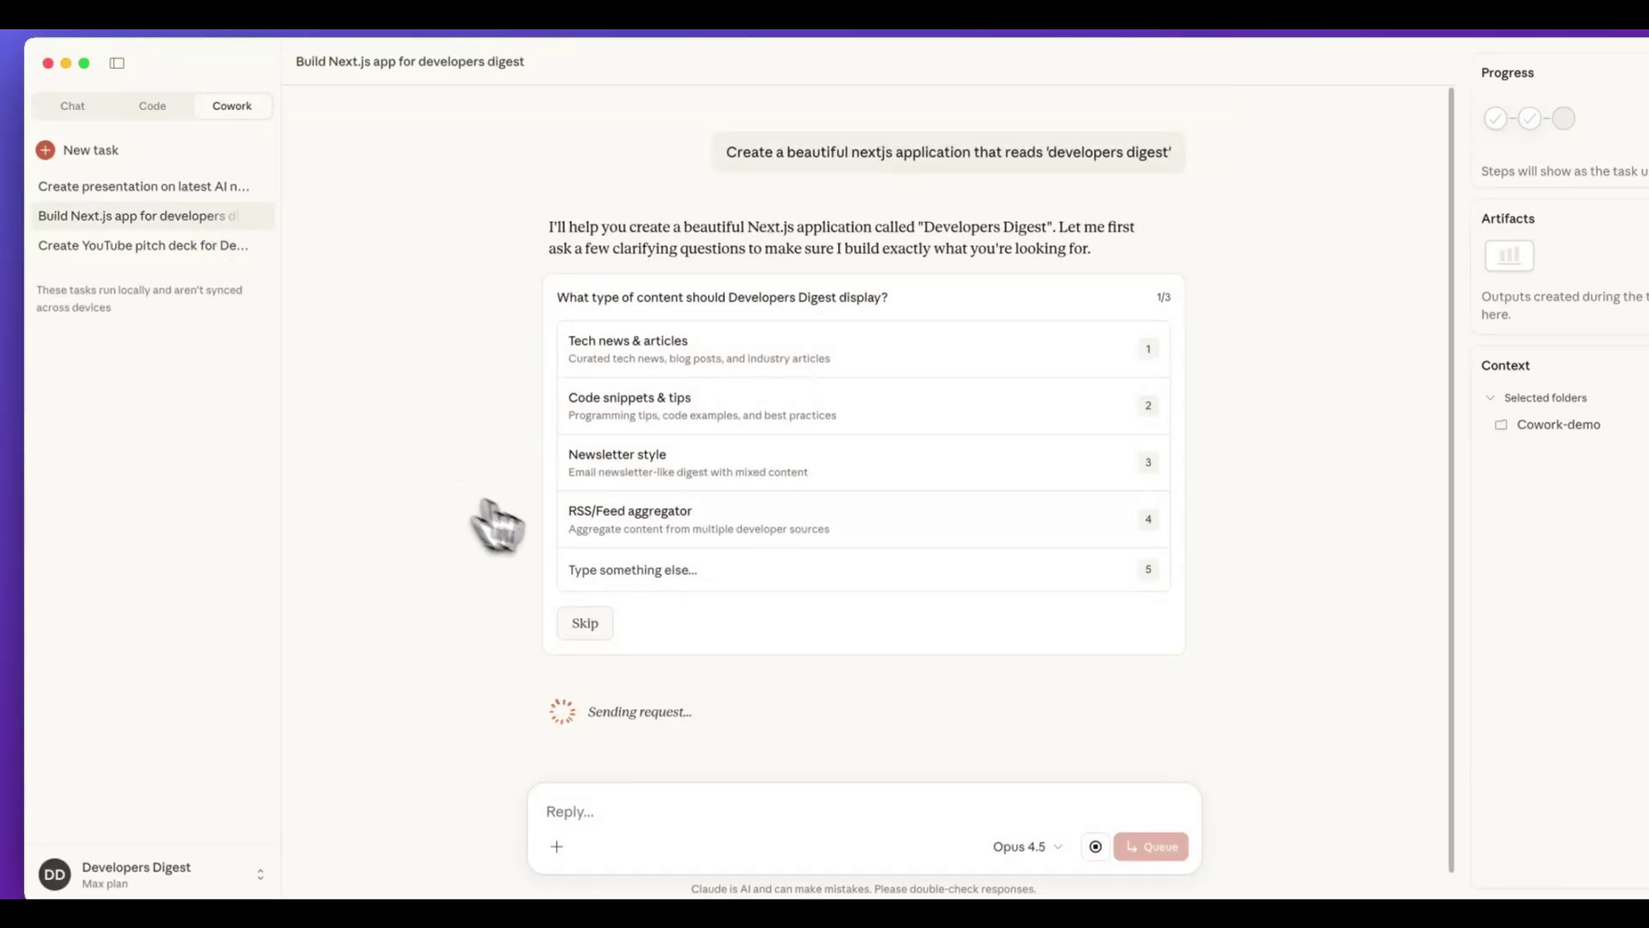
{"action": "left_click", "coordinate": [694, 374]}
{"action": "left_click", "coordinate": [699, 383]}
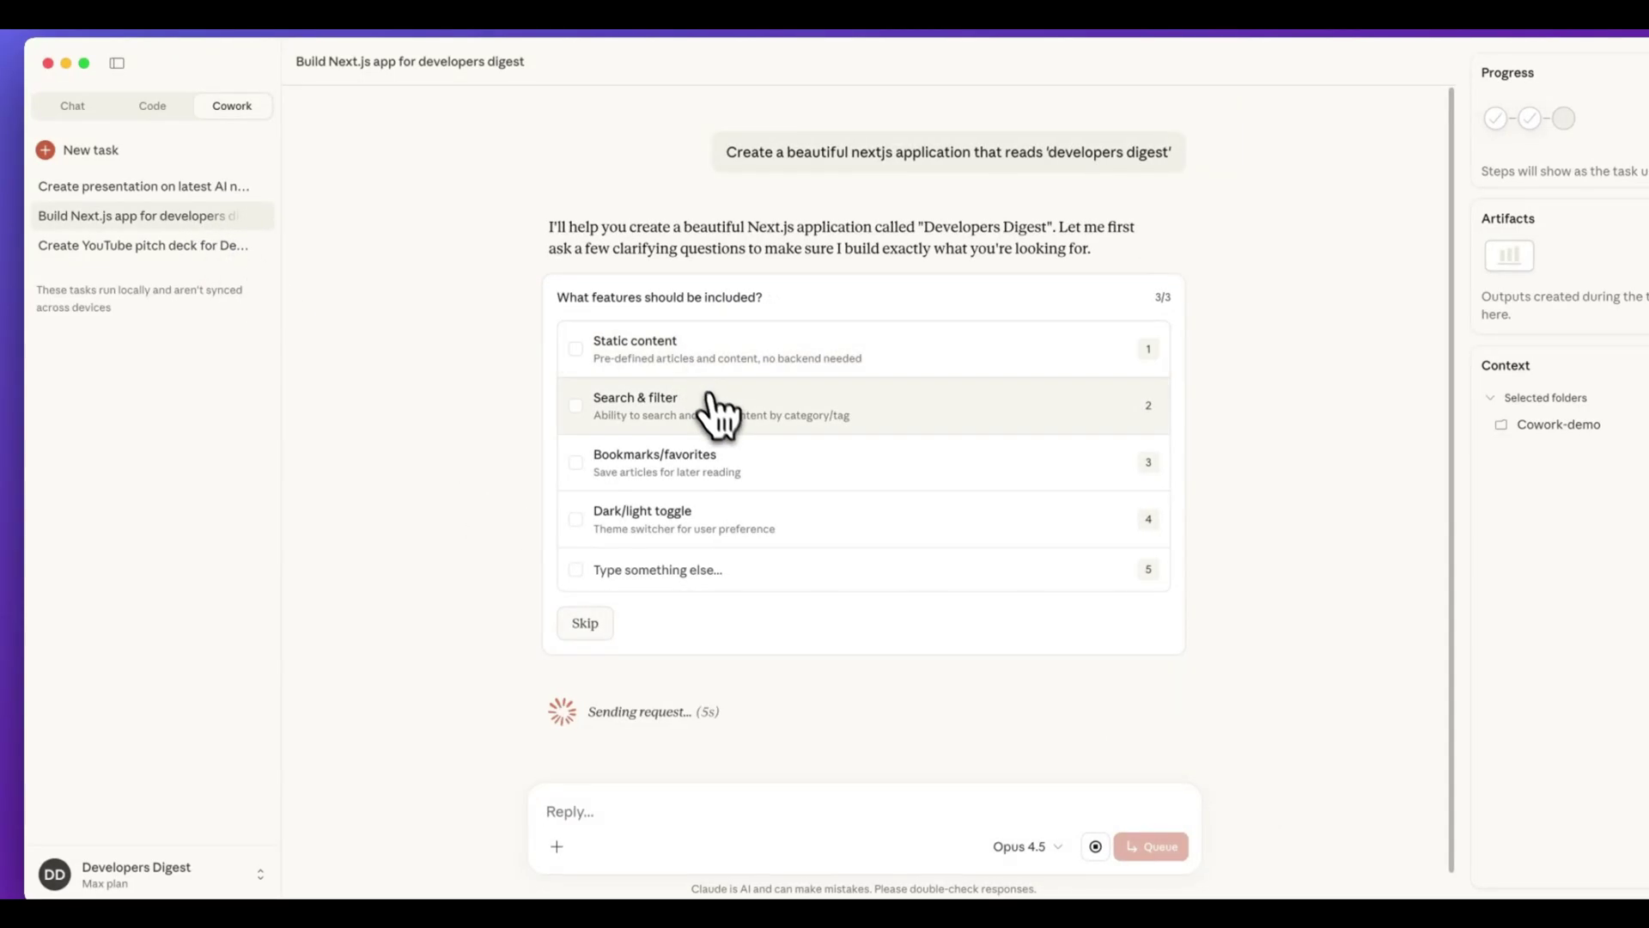
{"action": "left_click", "coordinate": [696, 359]}
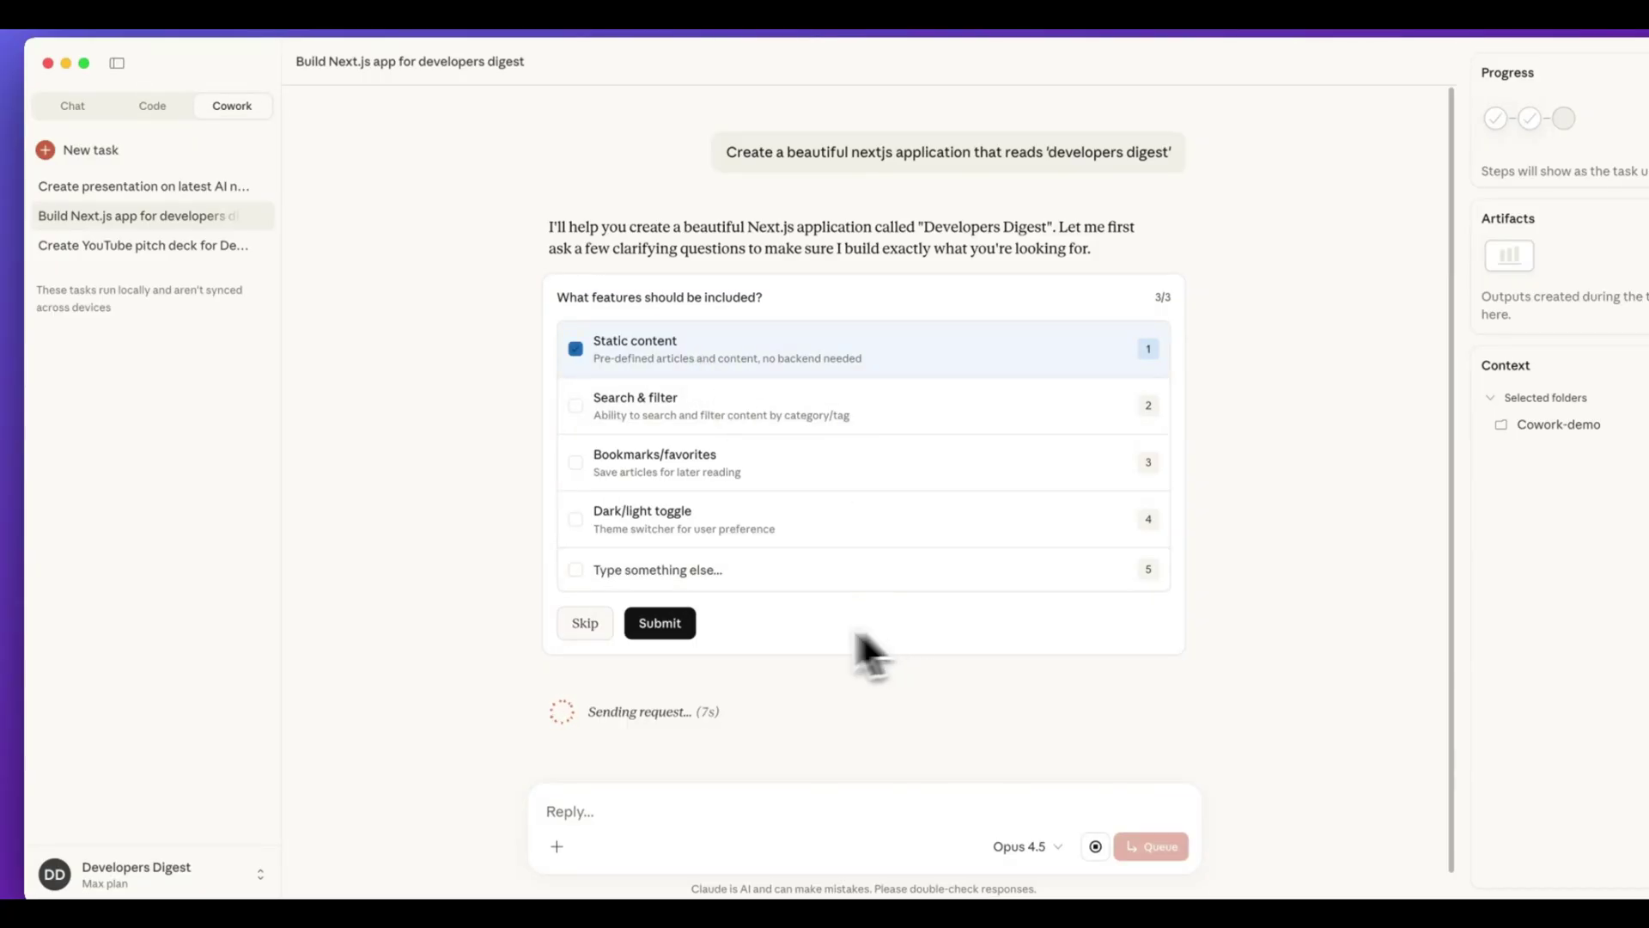
{"action": "left_click", "coordinate": [660, 623]}
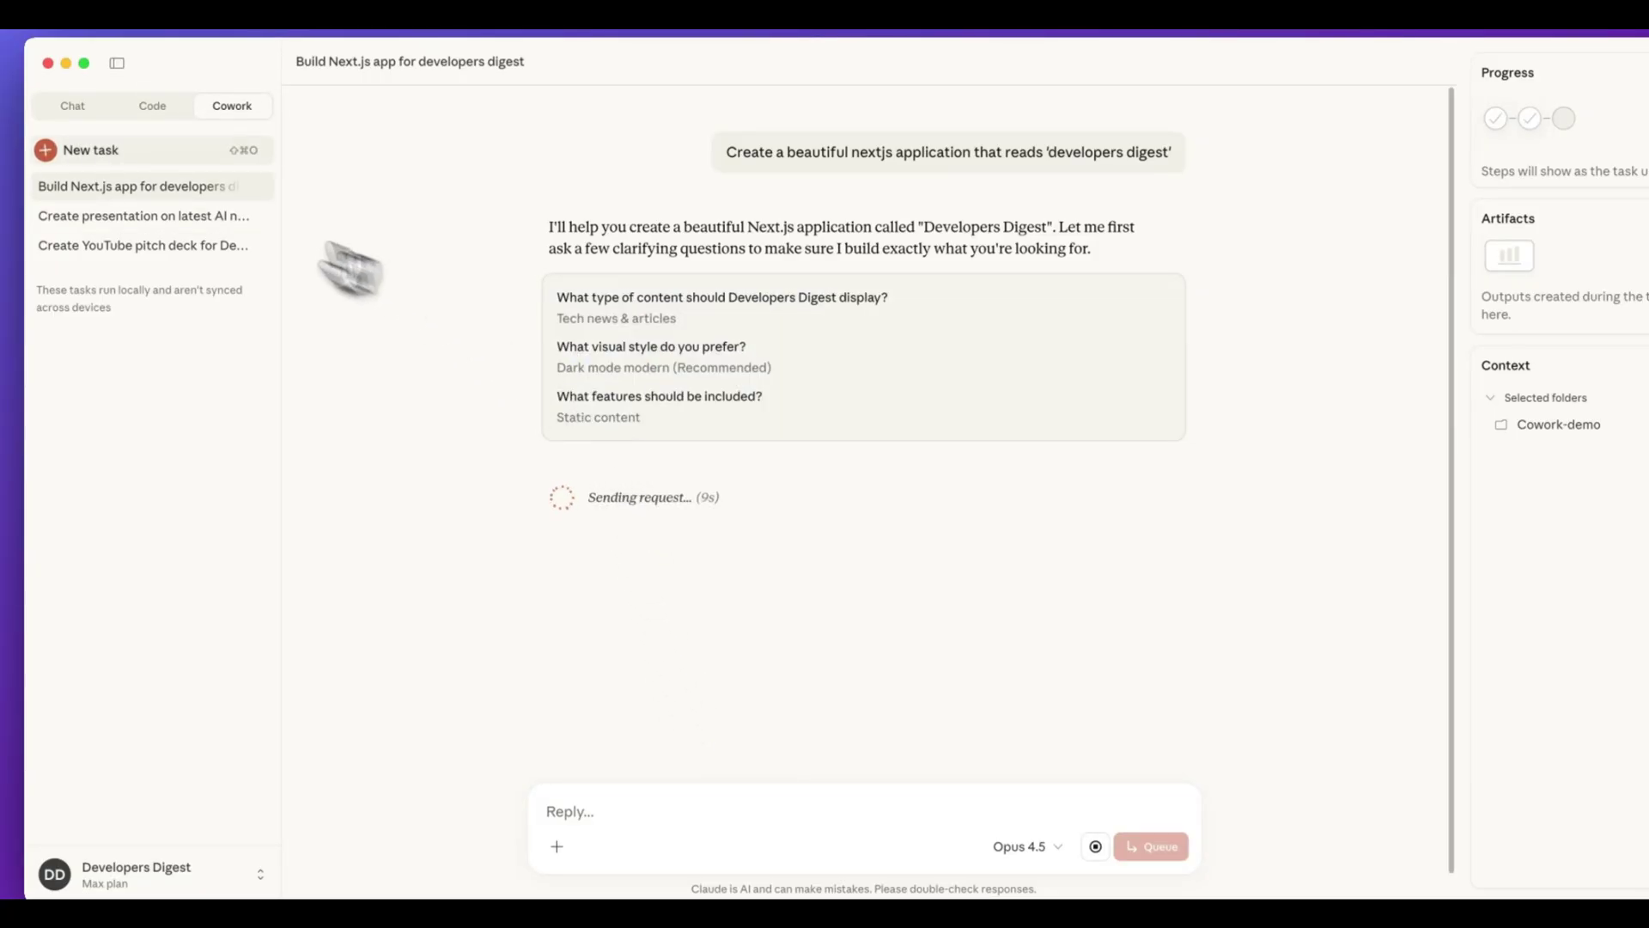
- Answer the presentation questions: business executives, 10-12 slides, AI agents & automation topic
{"action": "left_click", "coordinate": [184, 217]}
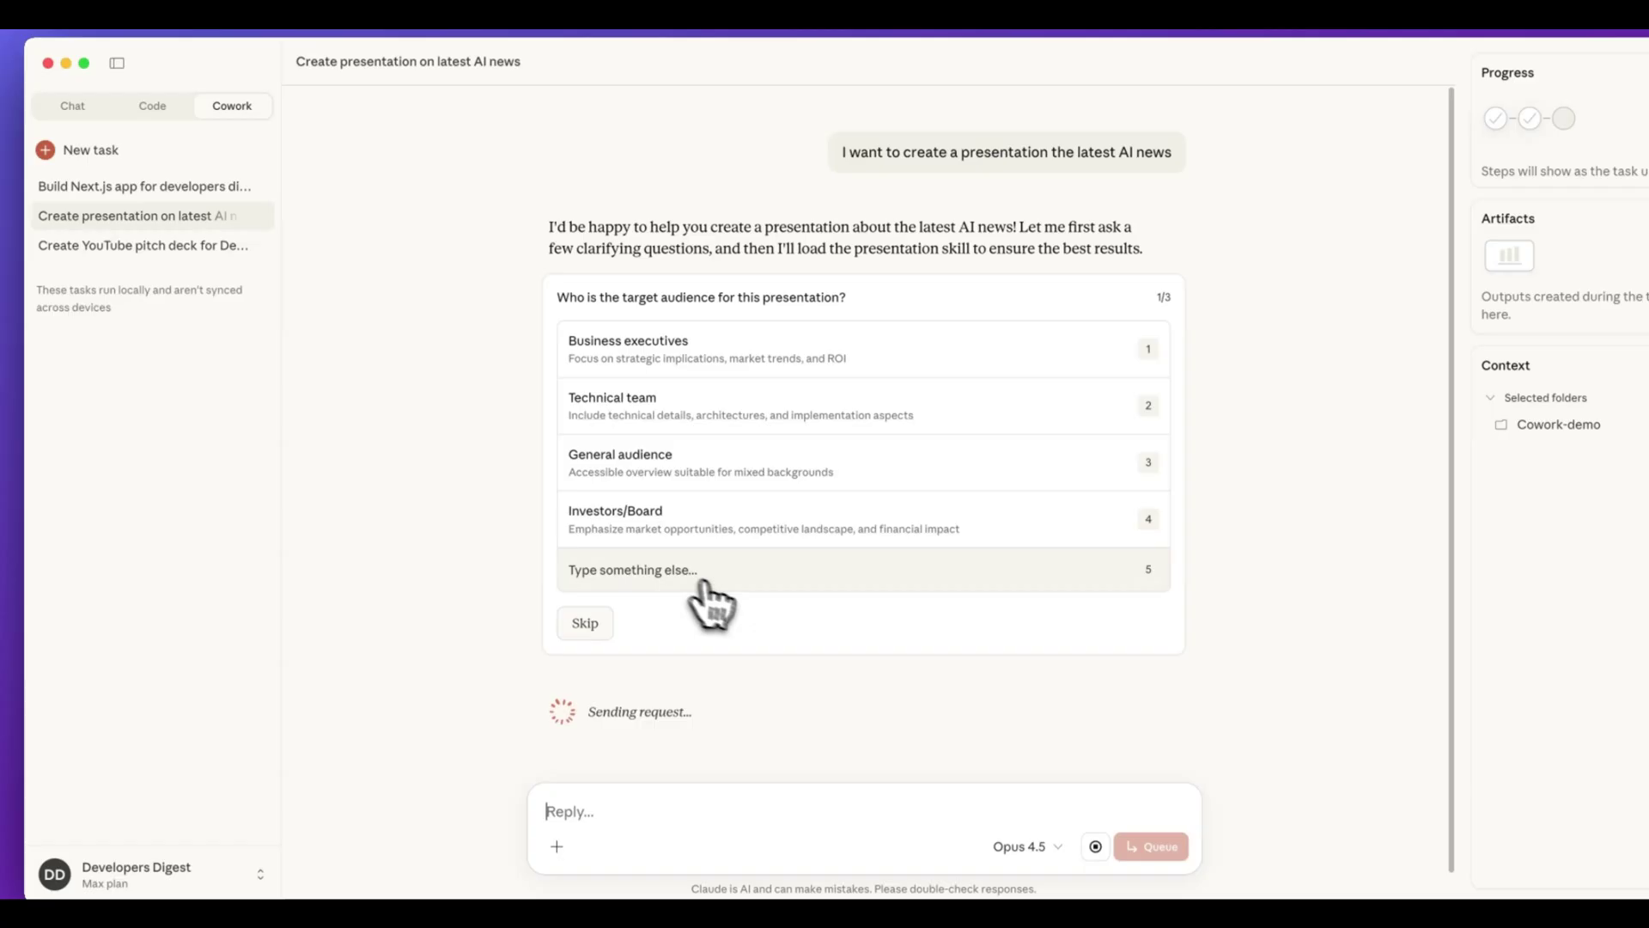
{"action": "left_click", "coordinate": [692, 359]}
{"action": "left_click", "coordinate": [693, 408]}
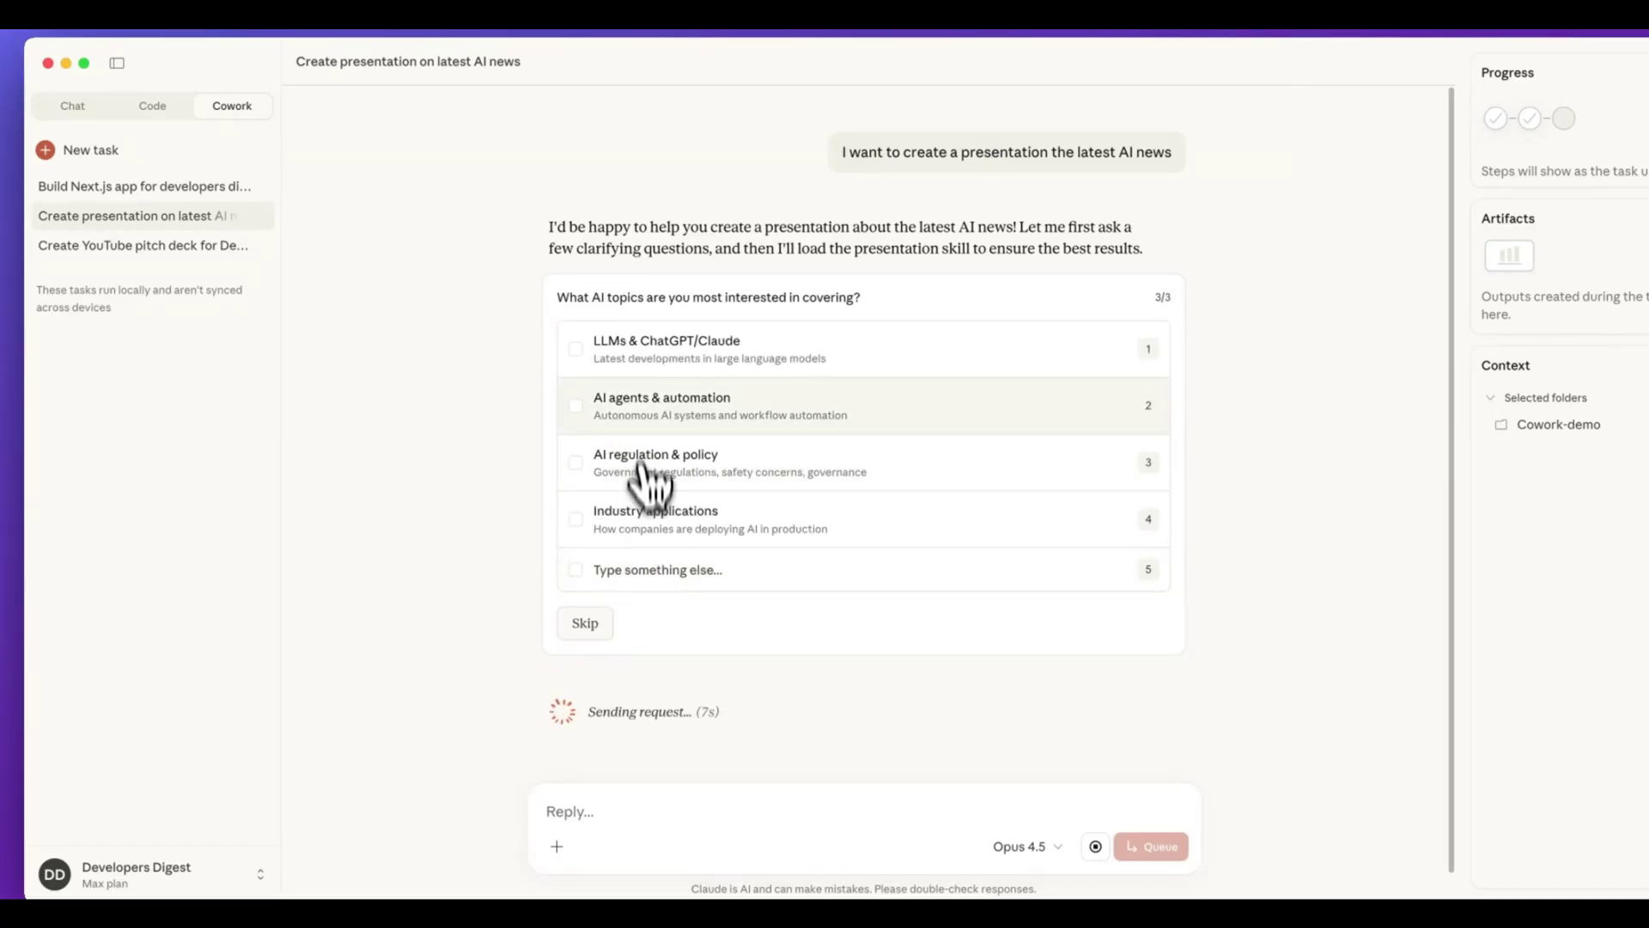
{"action": "left_click", "coordinate": [640, 421]}
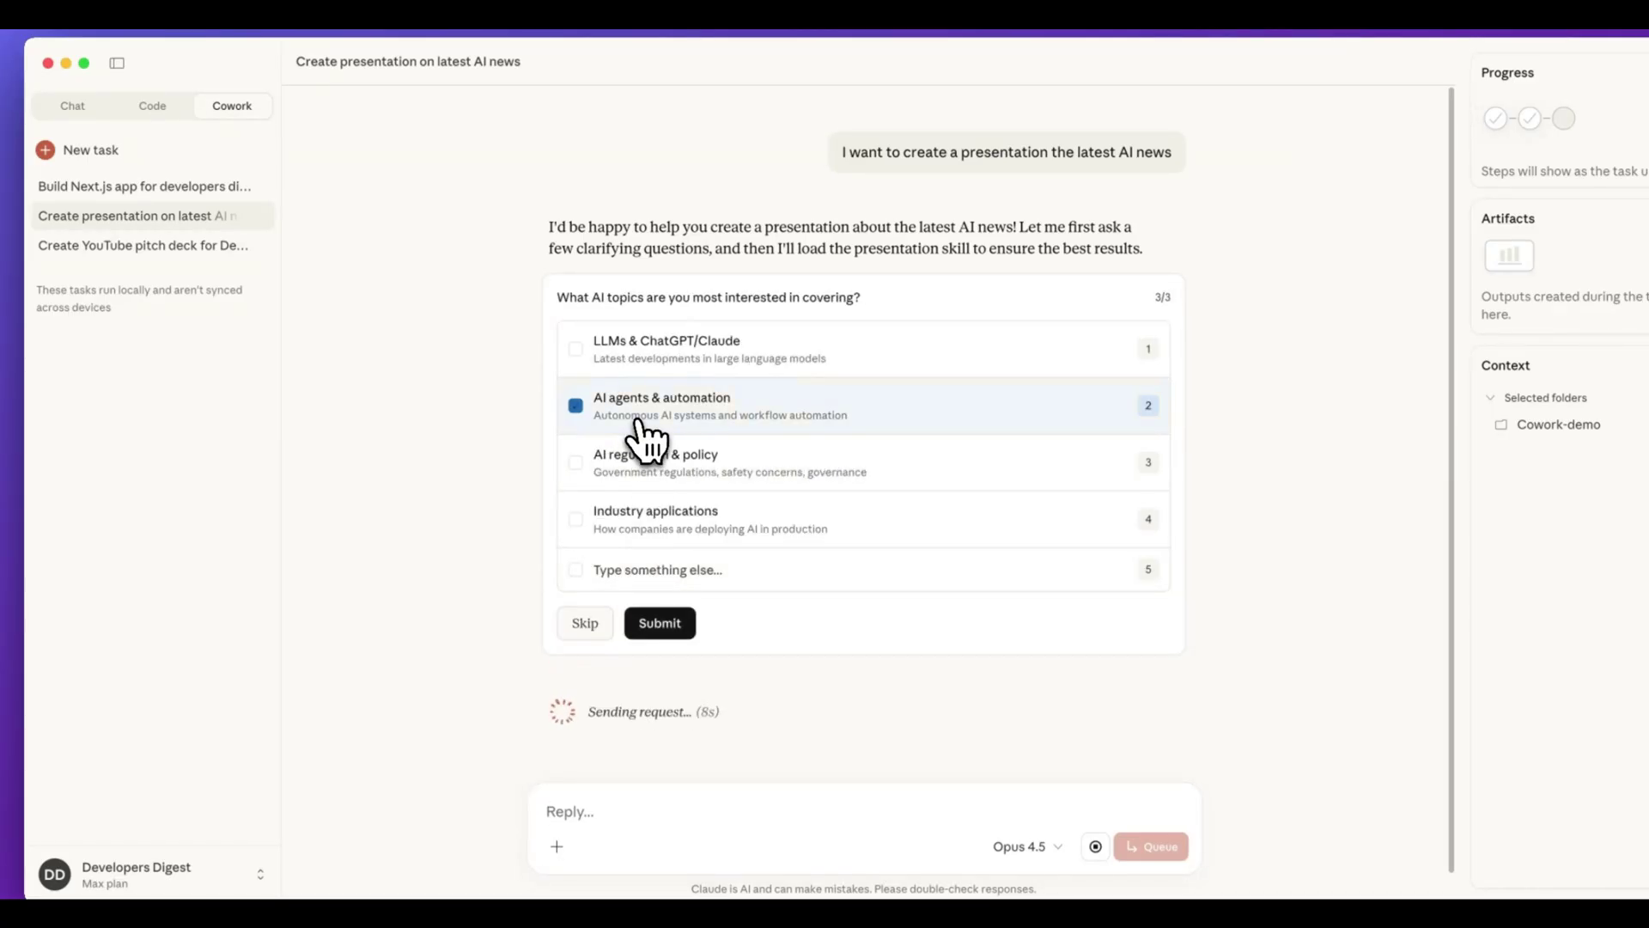
{"action": "left_click", "coordinate": [662, 622]}
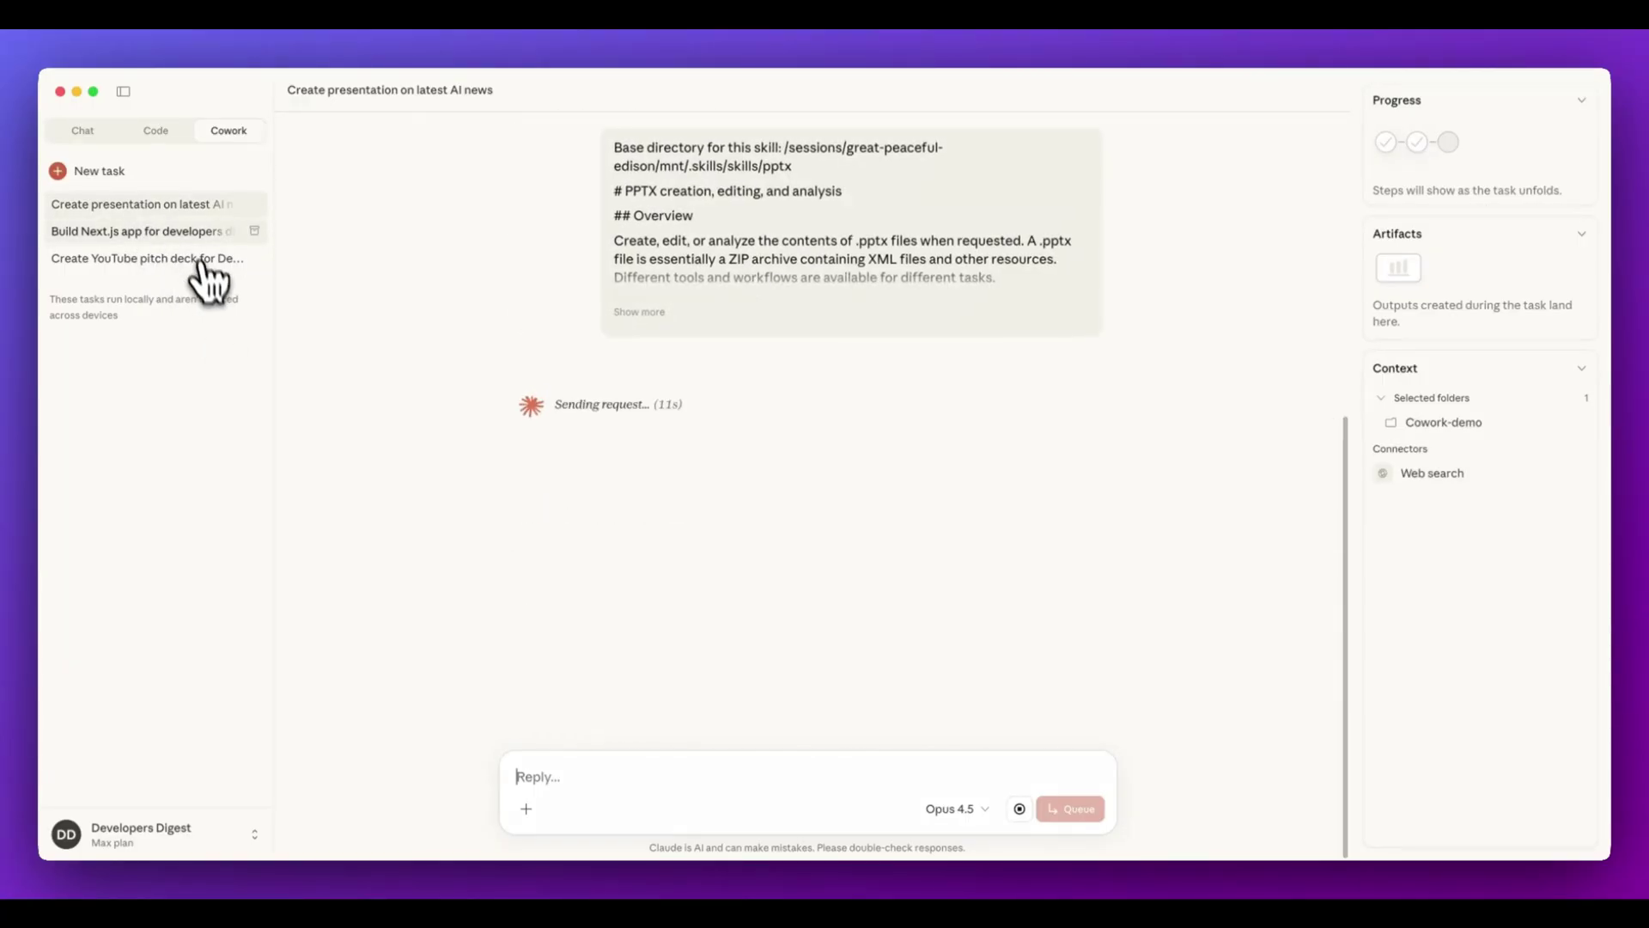
- Check the Next.js app task's progress, then start another new task
{"action": "left_click", "coordinate": [192, 234]}
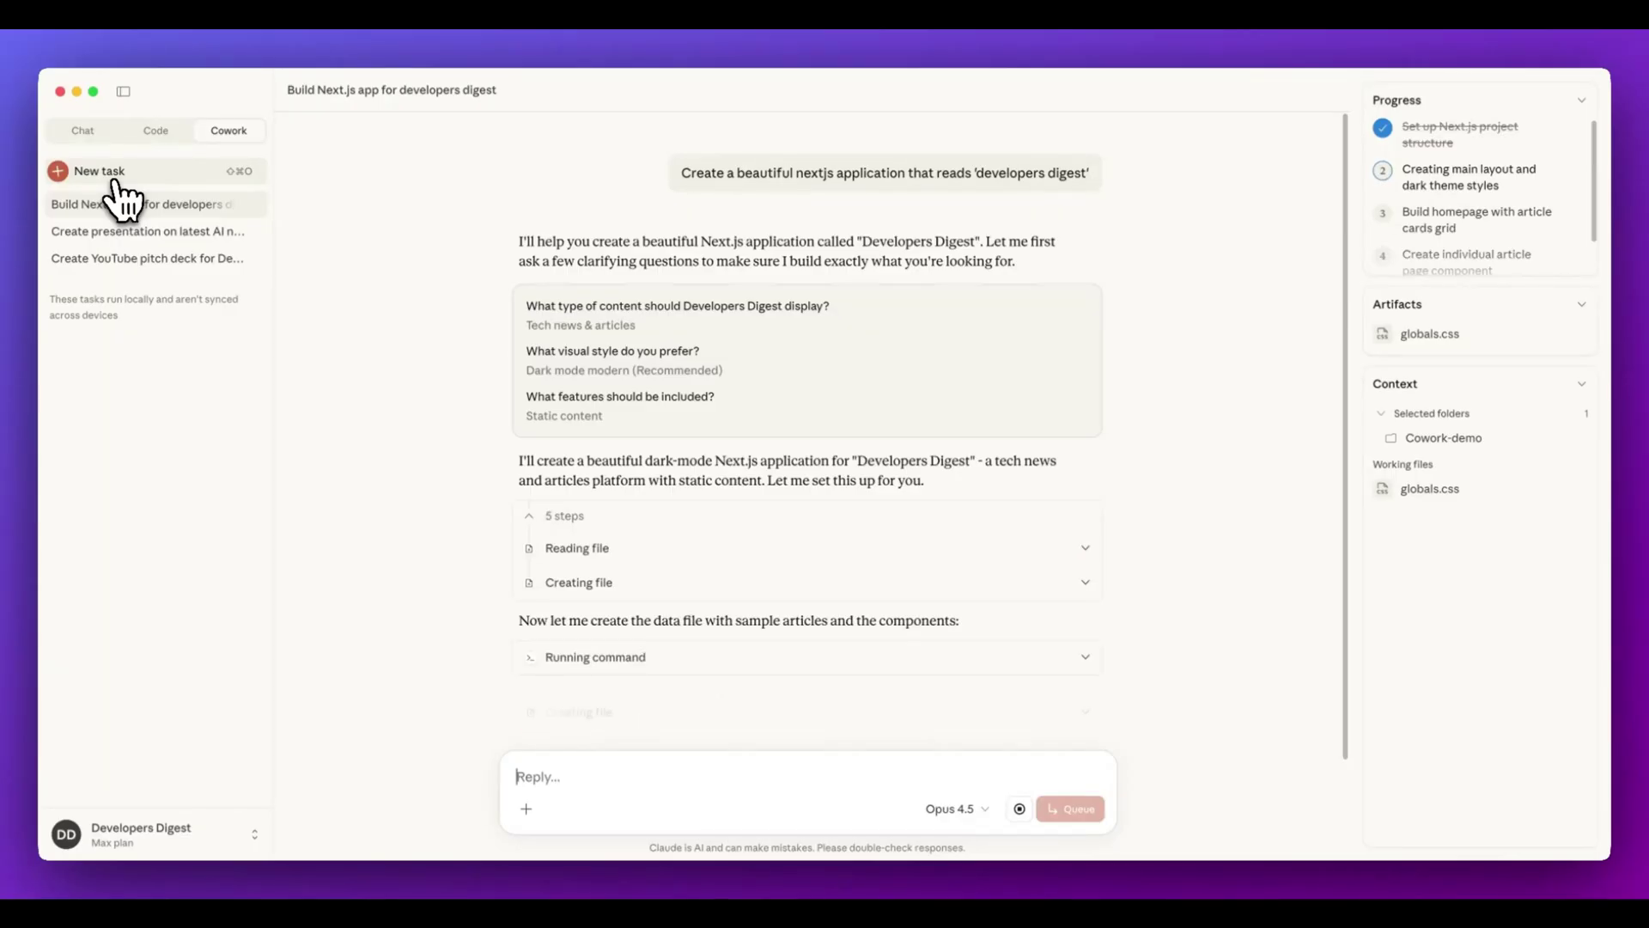
{"action": "left_click", "coordinate": [114, 179]}
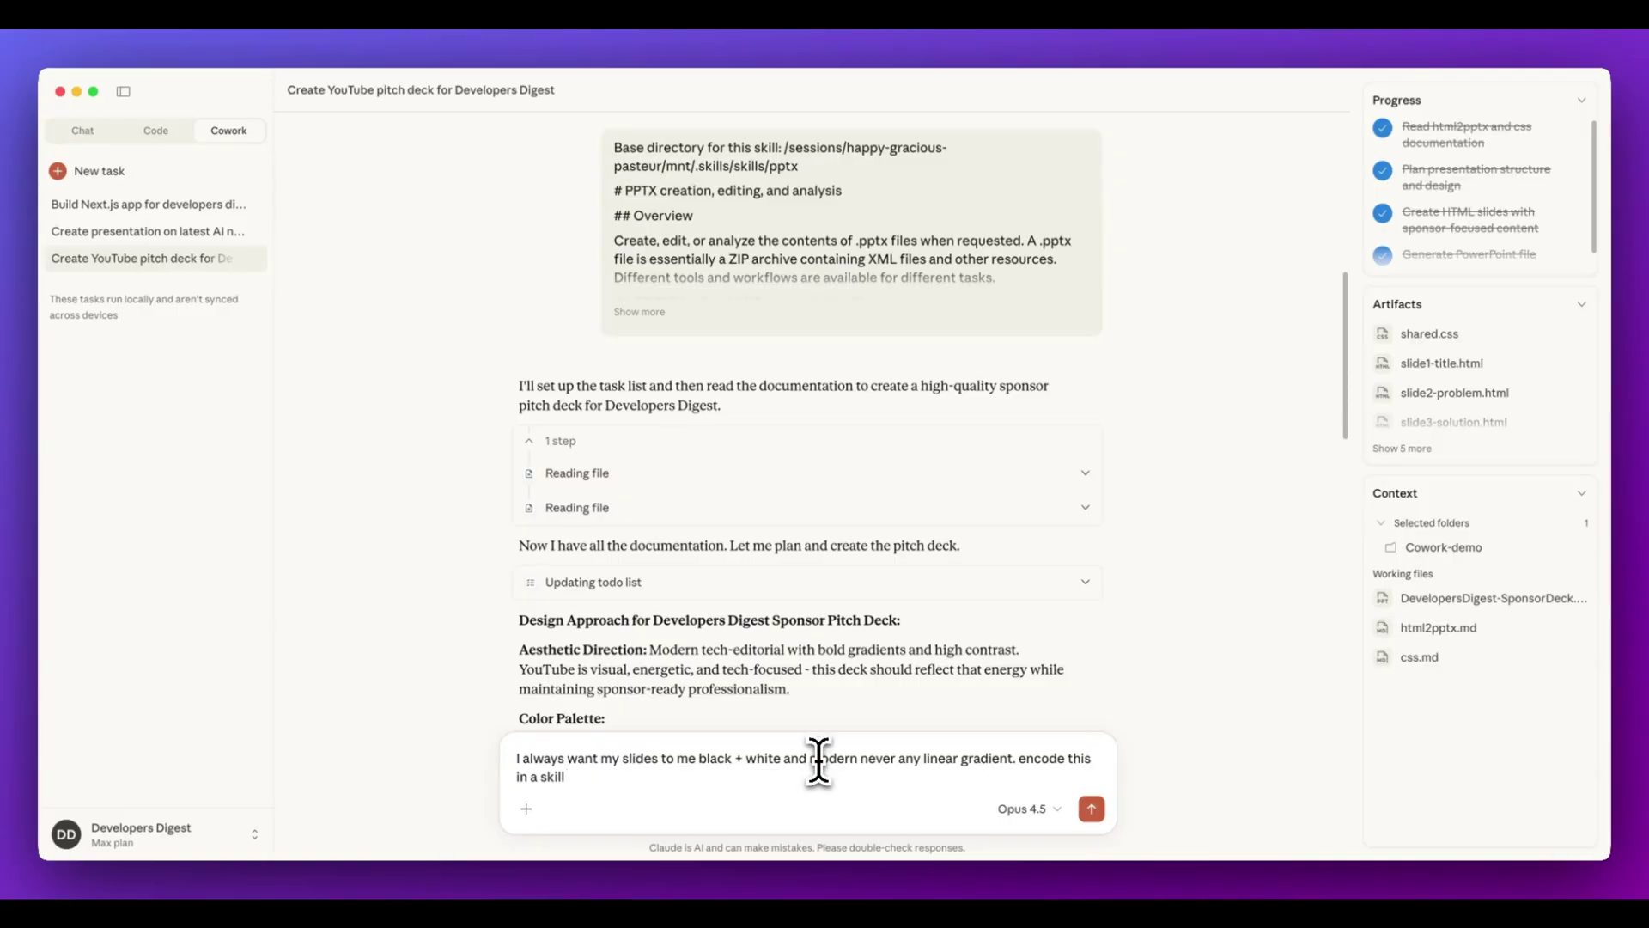
- Send the request to encode the black-and-white, no-gradient slide style as a skill
{"action": "key", "text": "Return"}
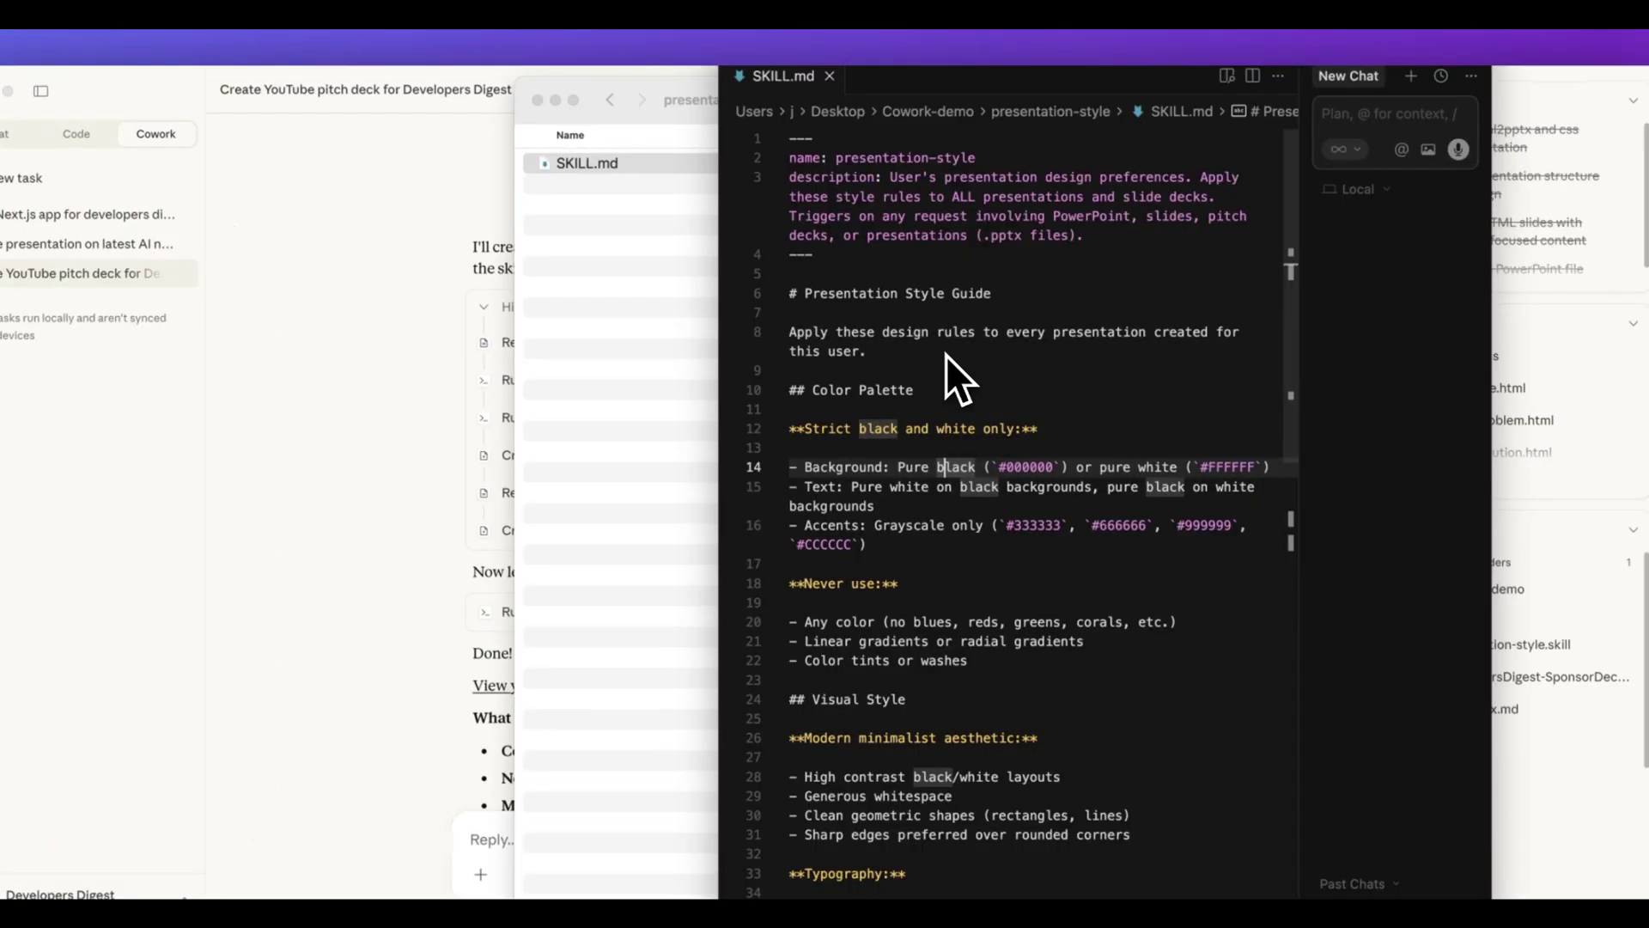
- Reposition the Cursor window beside the task panels and read through SKILL.md's black-and-white rules
{"action": "left_click_drag", "start_coordinate": [872, 50], "coordinate": [945, 48]}
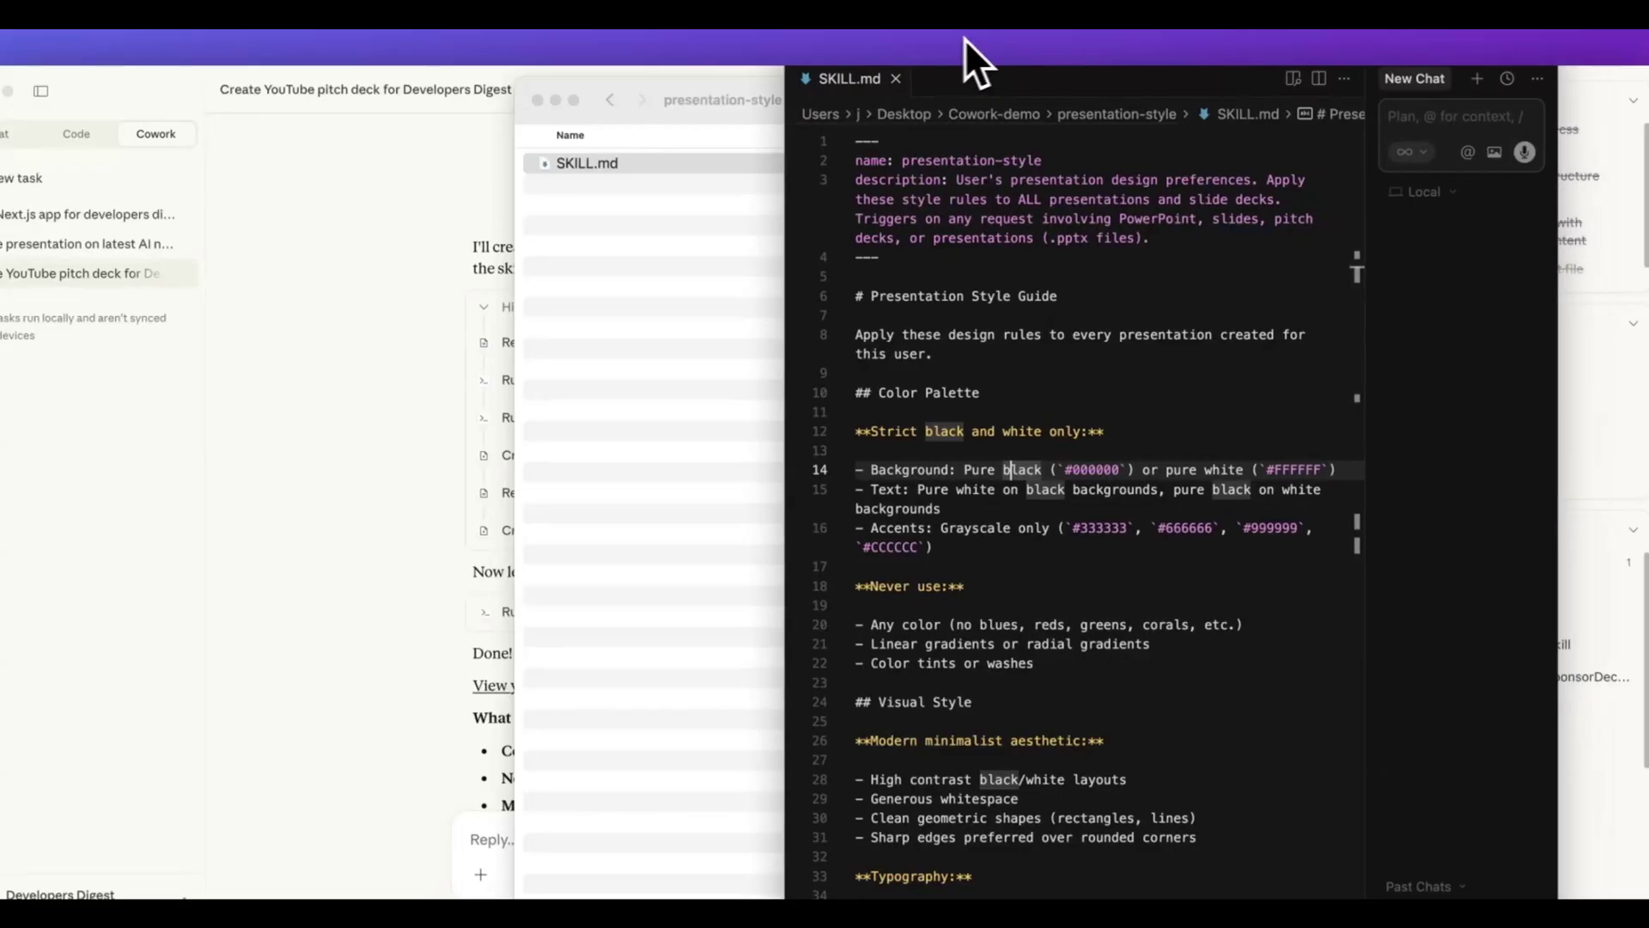
{"action": "left_click_drag", "start_coordinate": [965, 38], "coordinate": [671, 33]}
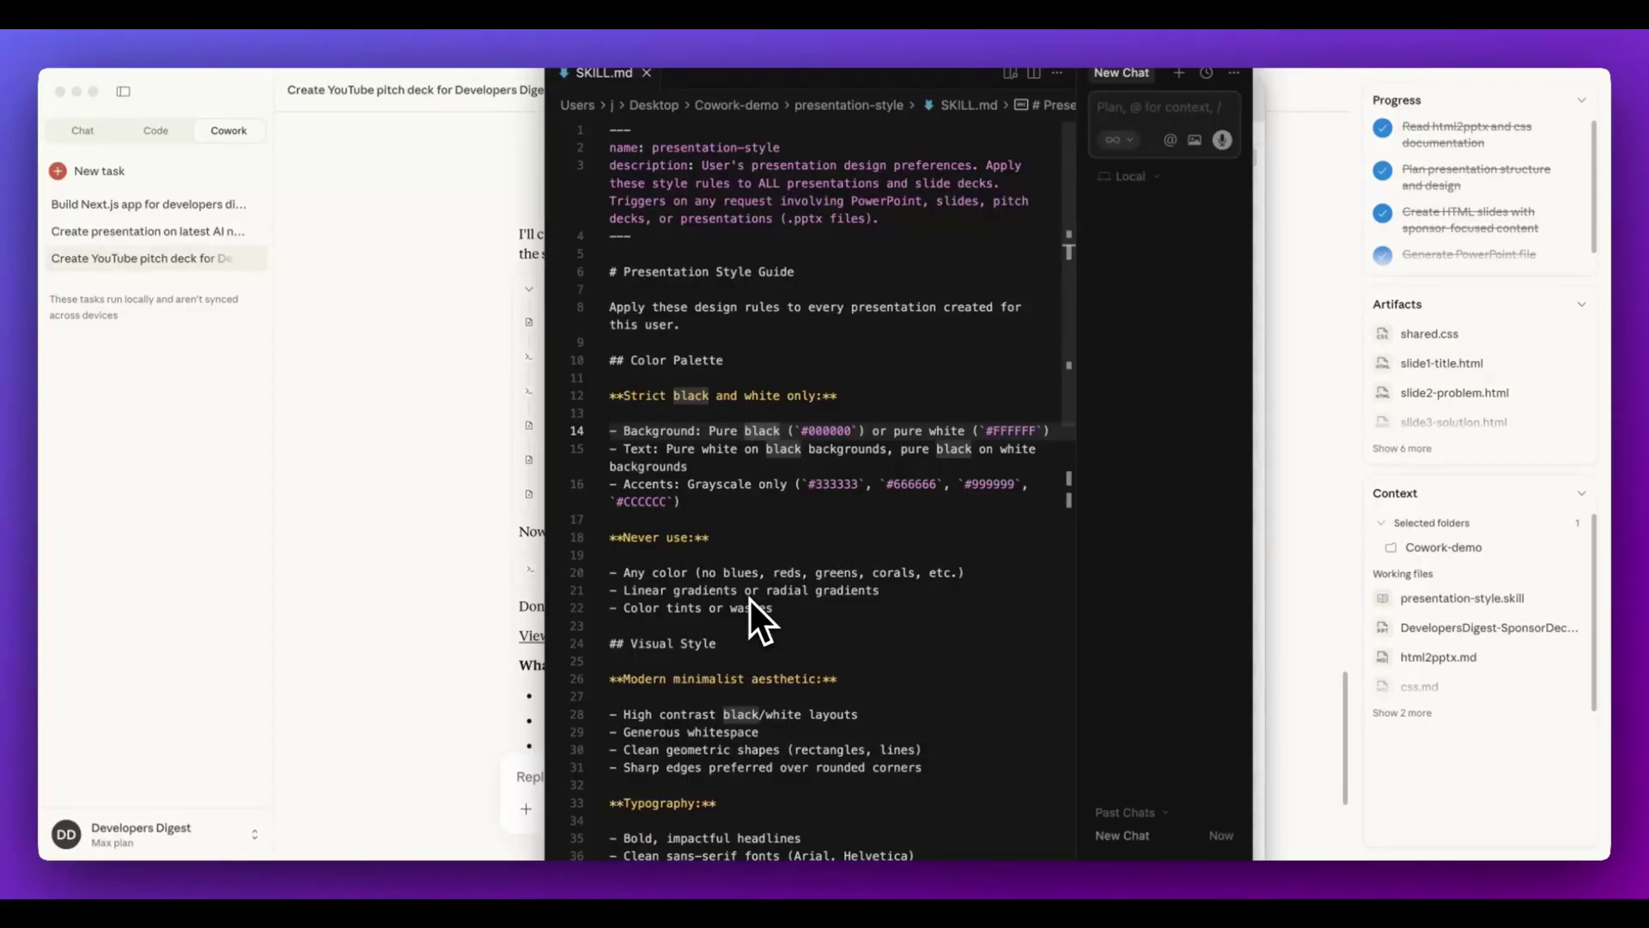
{"action": "scroll", "coordinate": [750, 599], "scroll_direction": "down", "scroll_amount": 5}
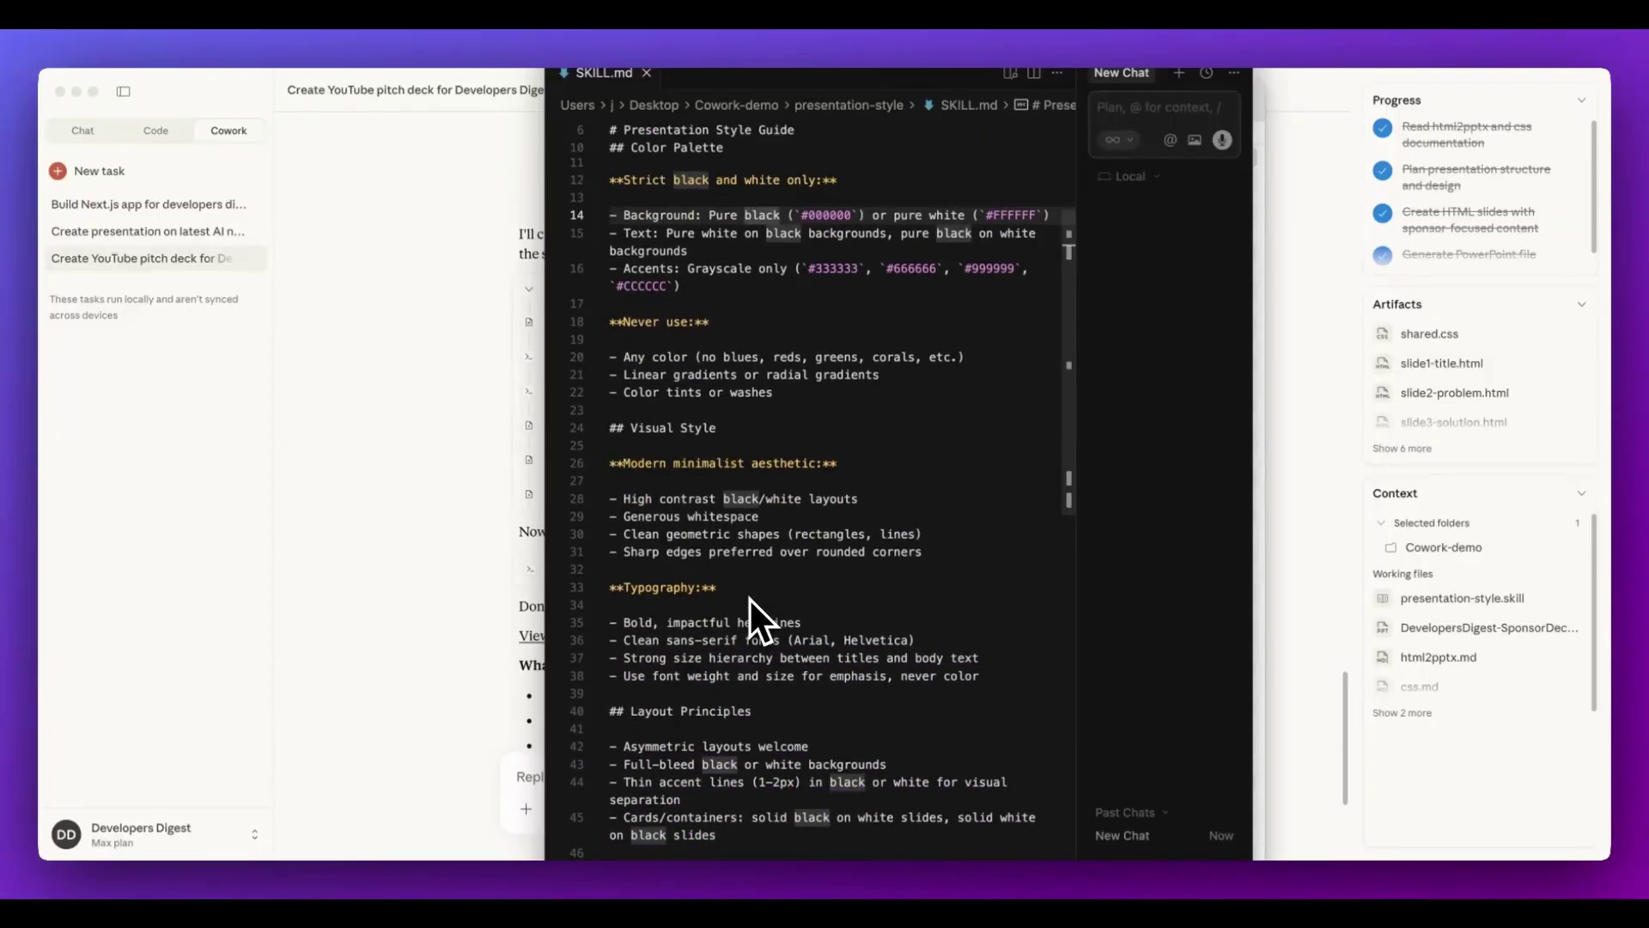
{"action": "scroll", "coordinate": [750, 600], "scroll_direction": "down", "scroll_amount": 5}
{"action": "scroll", "coordinate": [750, 600], "scroll_direction": "down", "scroll_amount": 3}
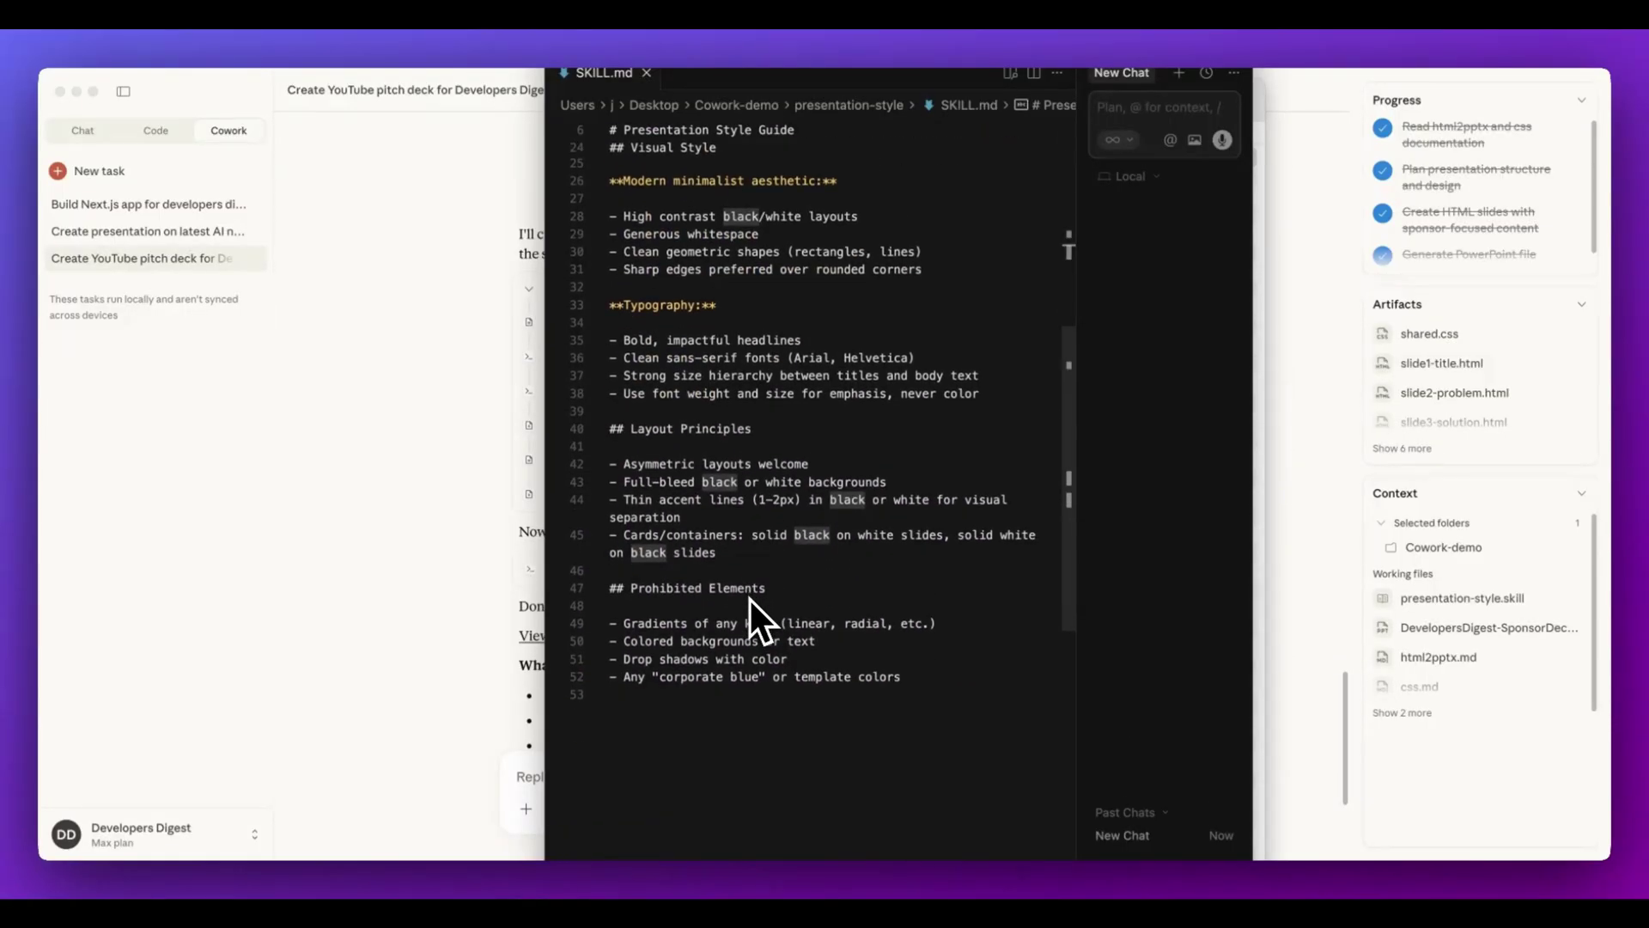
- Bring the Cowork pitch-deck chat forward to review the new skill's summary
{"action": "left_click", "coordinate": [507, 466]}
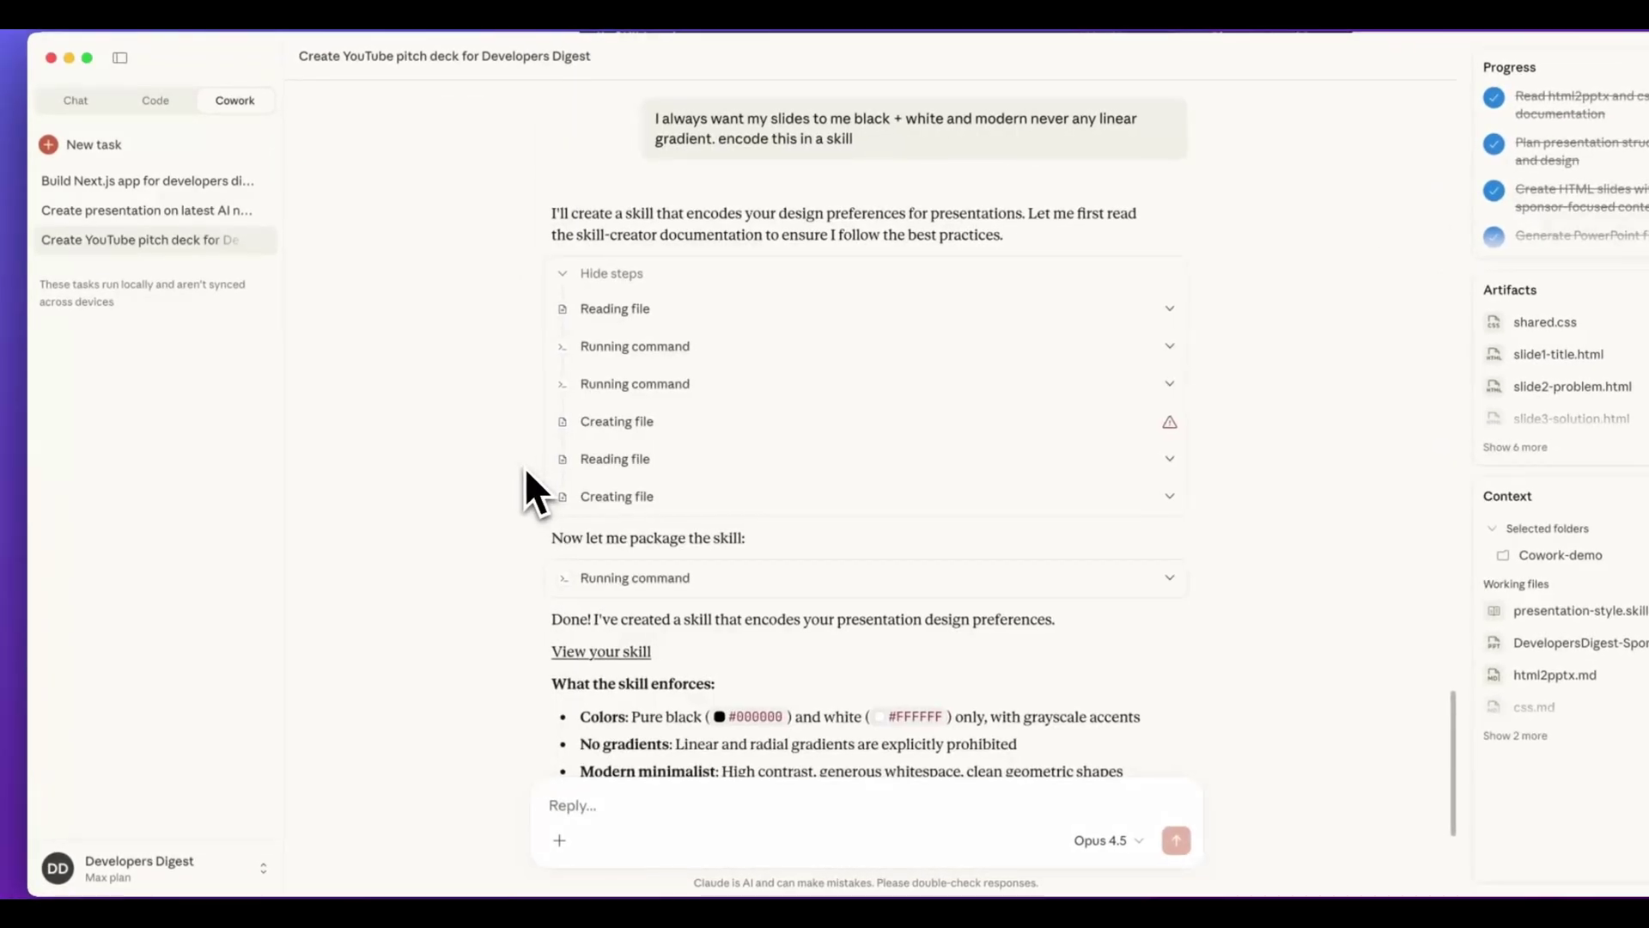